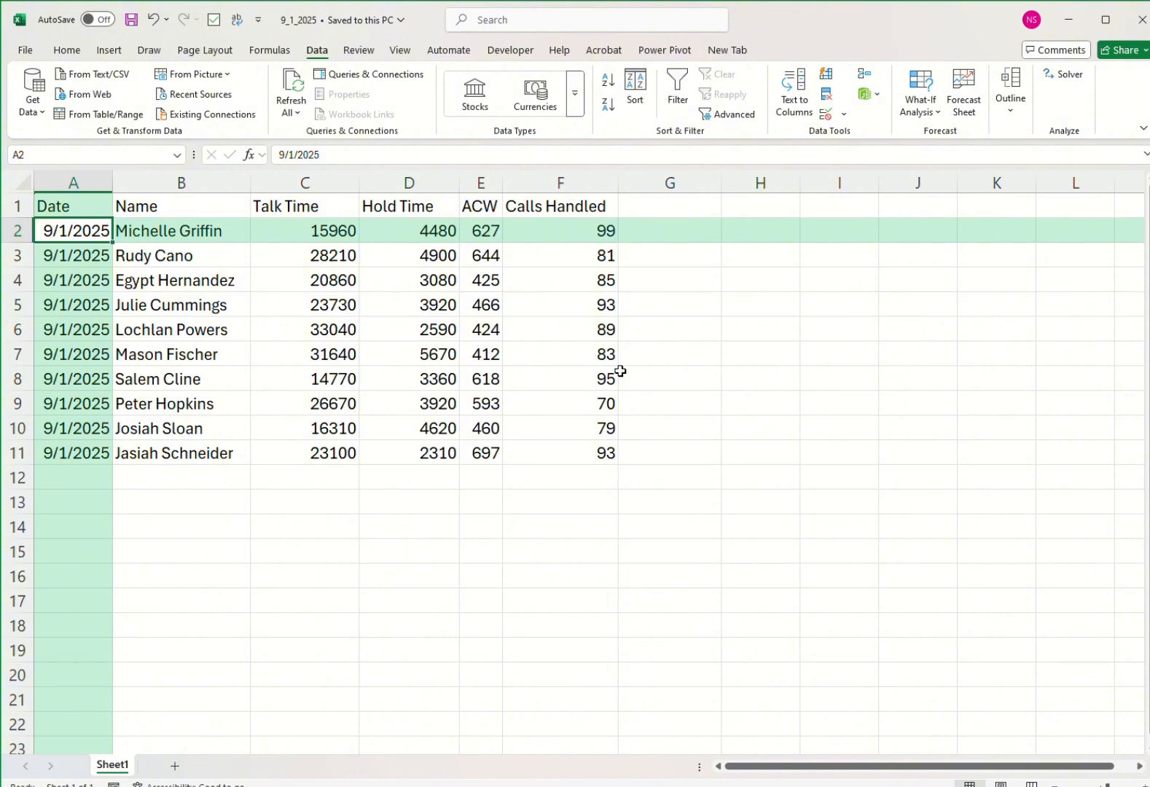
Link cell A2 of the References workbook's AHT sheet to range $A$2:$F$11 on Sheet1 of 9_1_2025.xlsx with an external reference formula.
left_click_drag(81, 232, 604, 453)
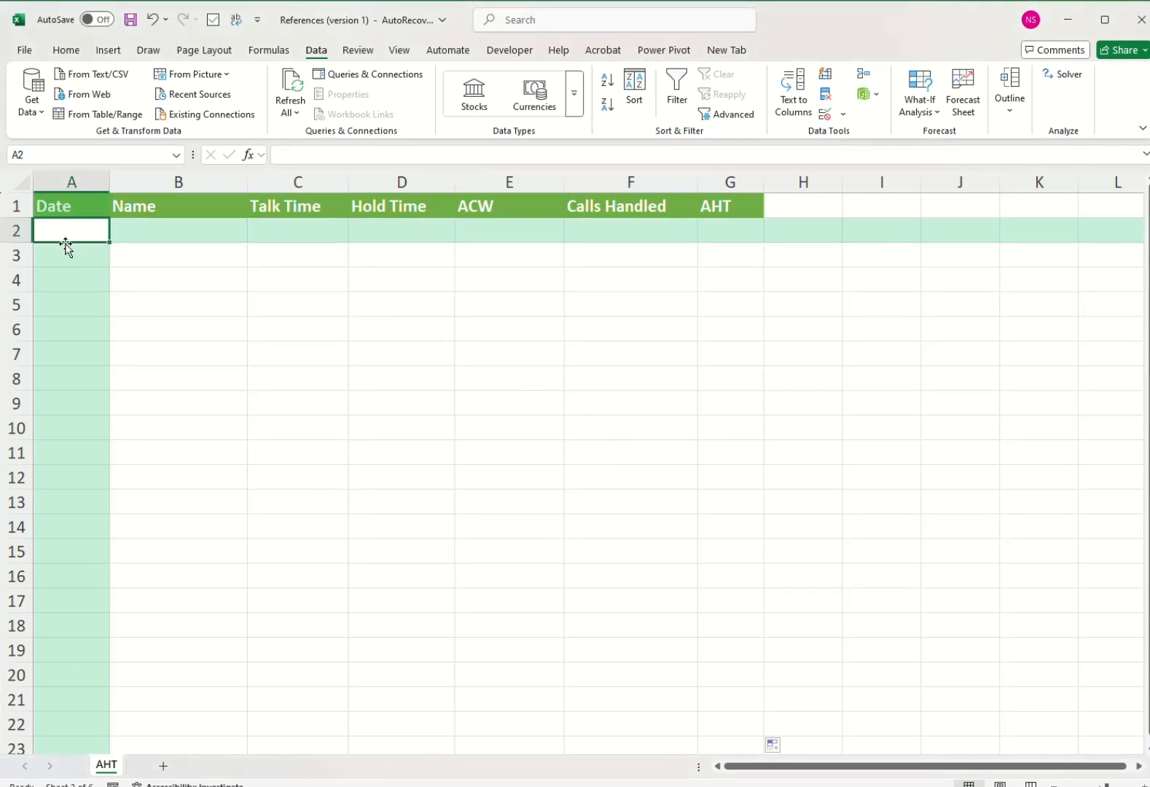
type("=")
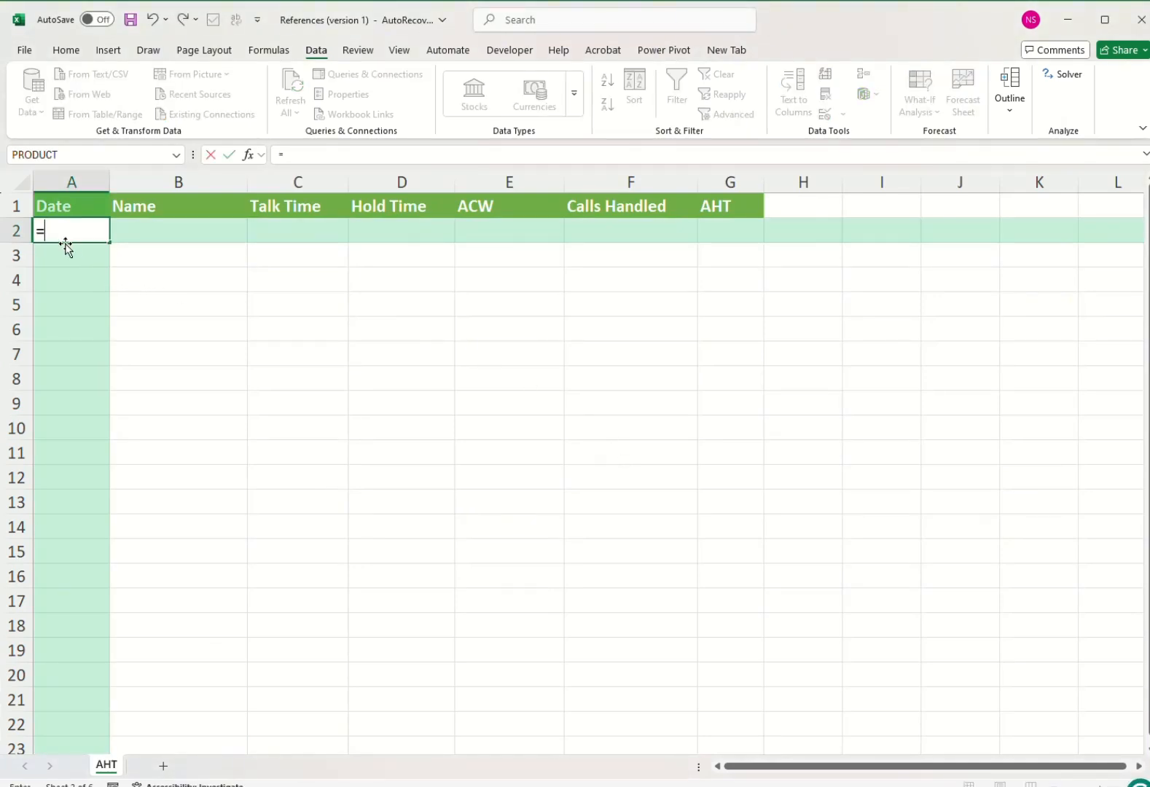
key("ctrl+Tab")
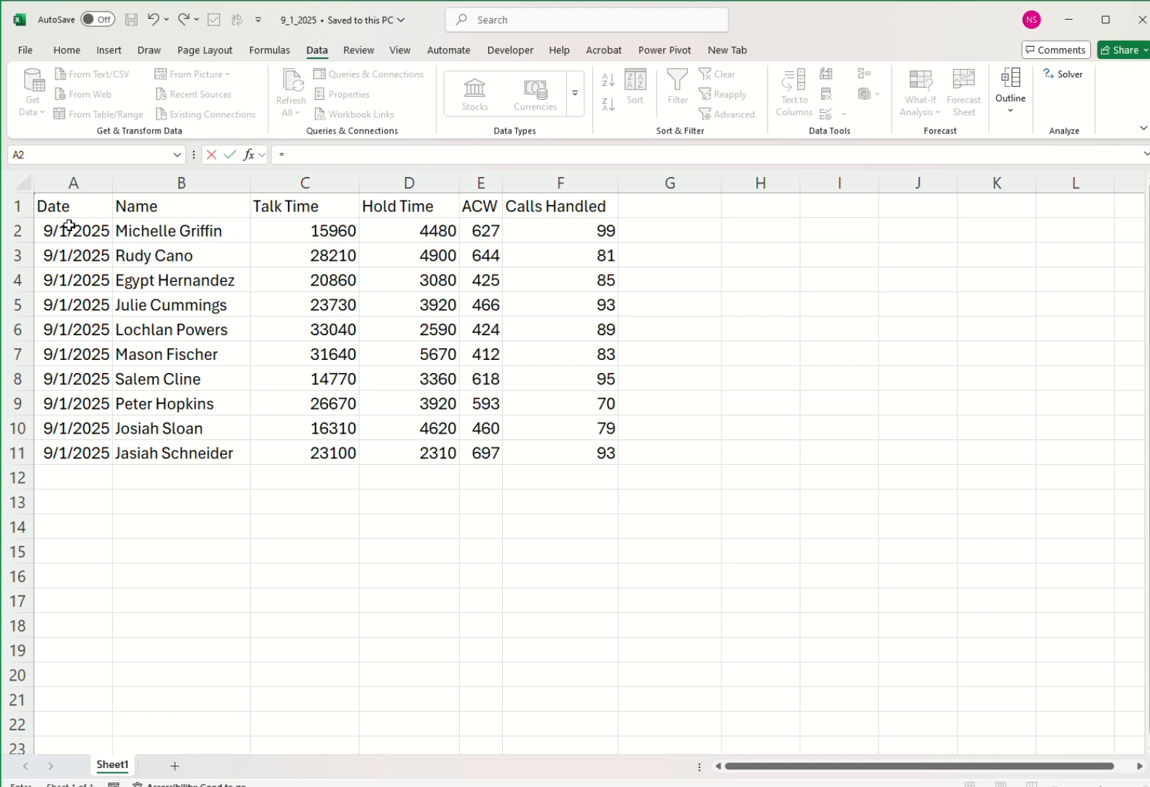
left_click(69, 228)
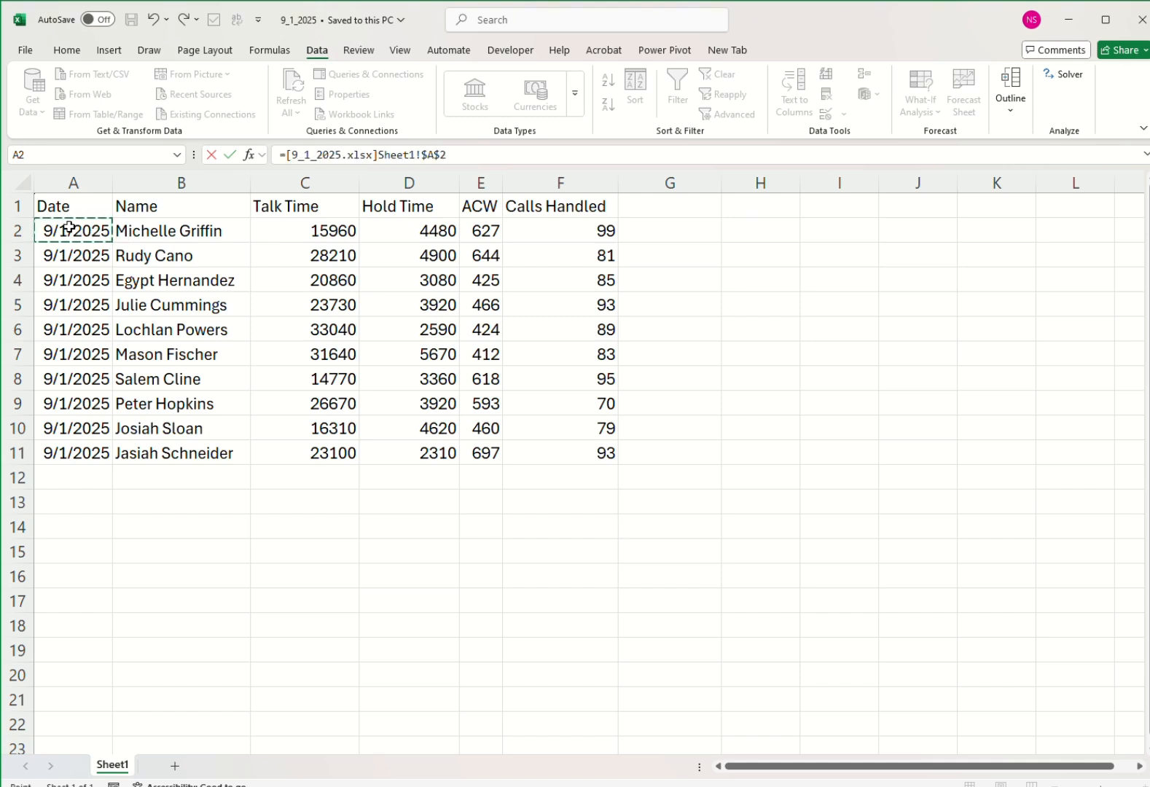
left_click_drag(69, 228, 600, 456)
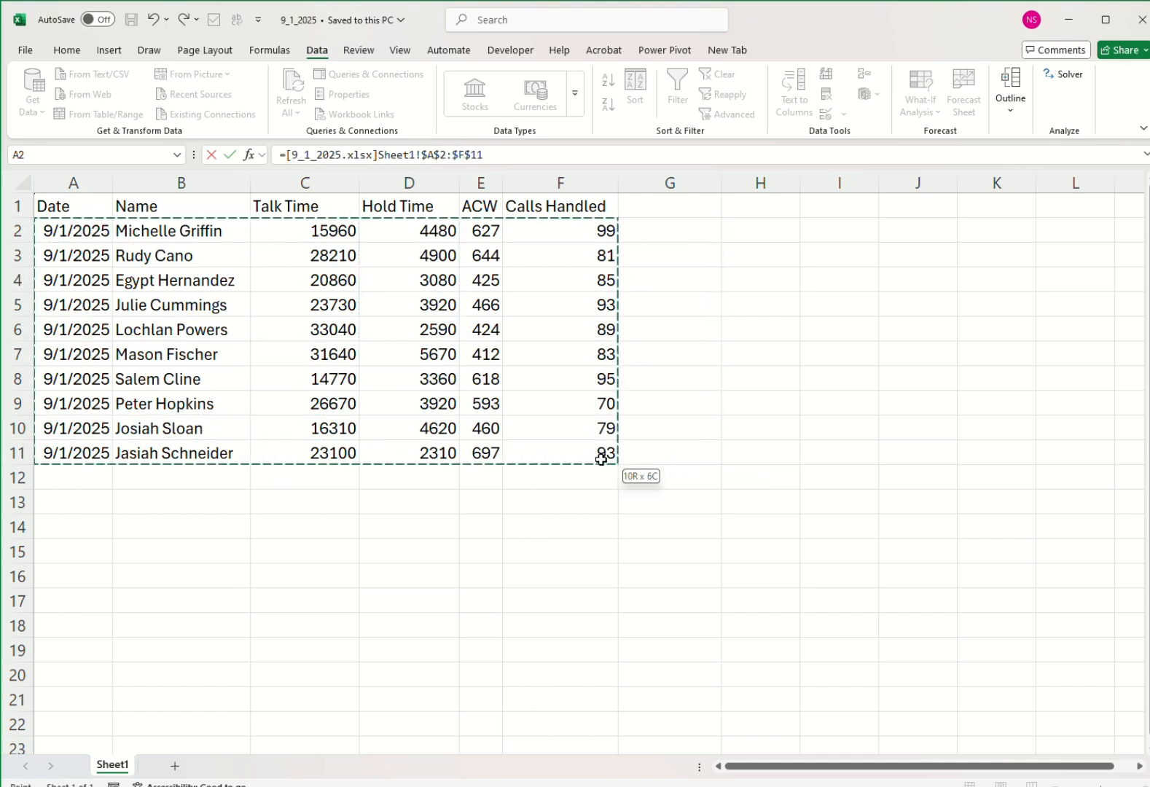
key("Return")
left_click(67, 231)
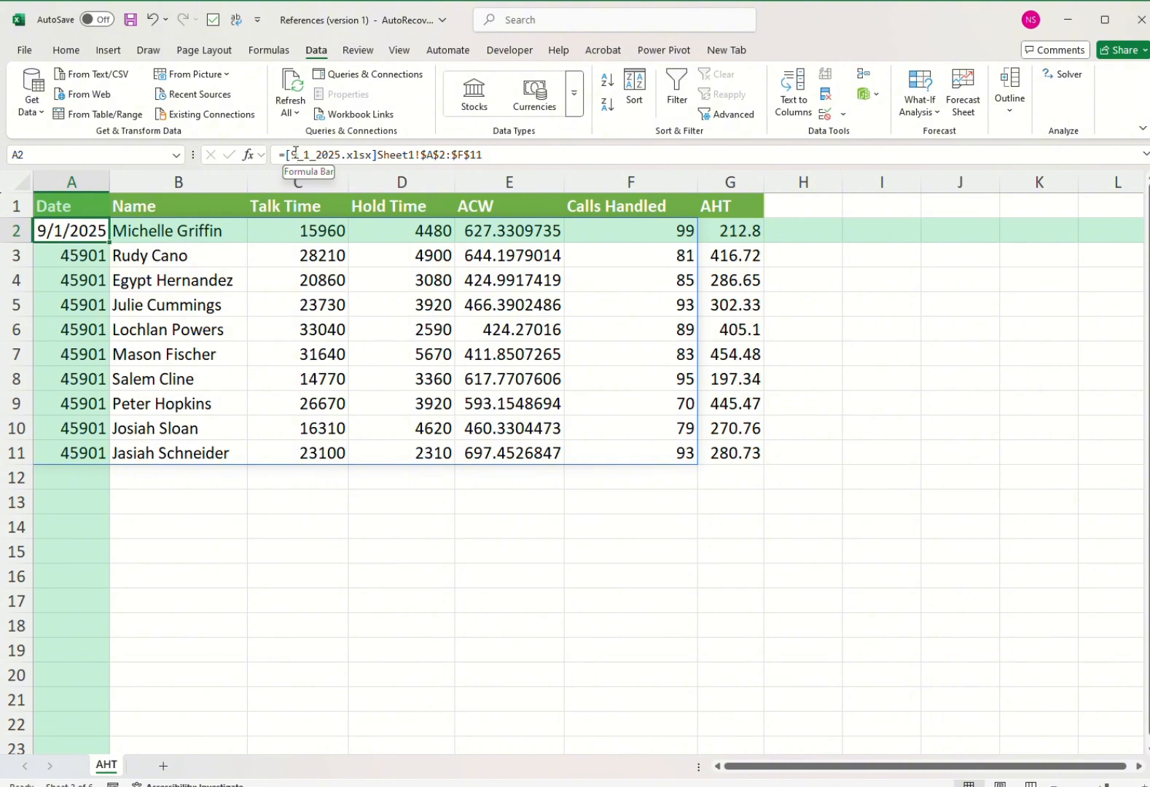
left_click_drag(290, 155, 521, 154)
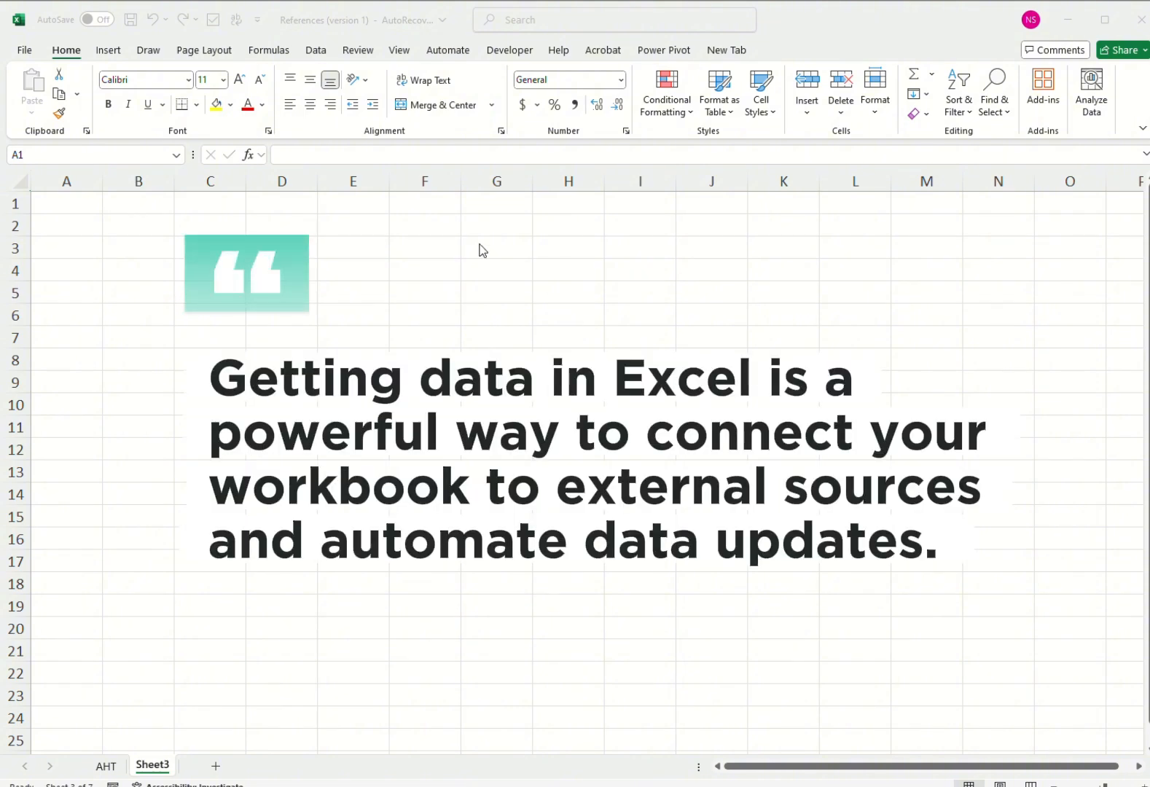
Examine the external data sources offered by Get Data, including the file, database and other source types.
left_click(315, 52)
left_click(315, 51)
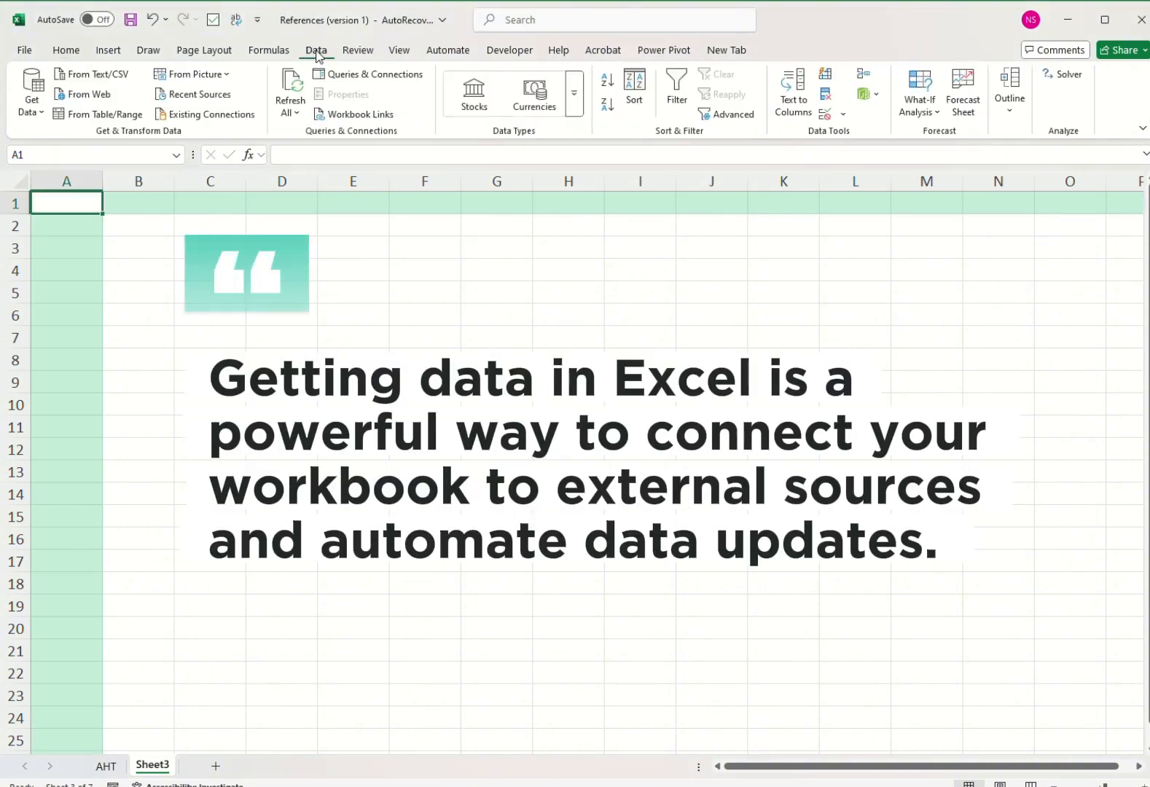
left_click(34, 110)
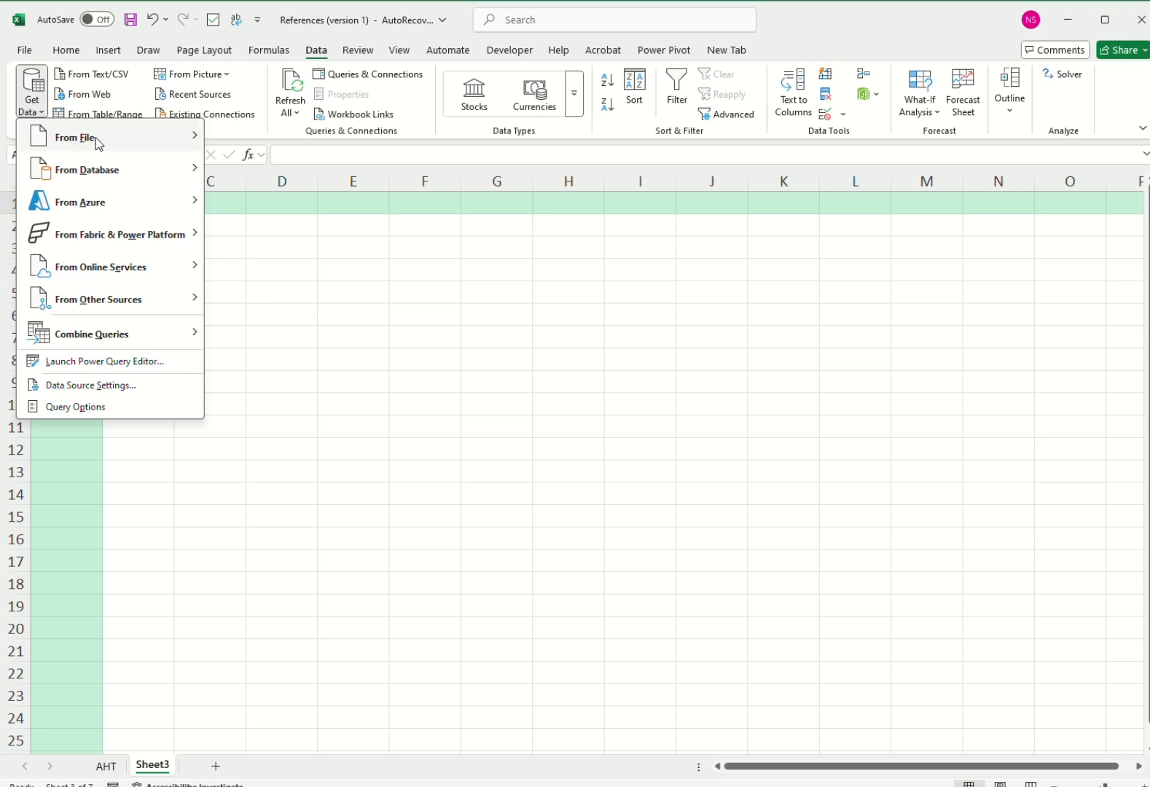
mouse_move(96, 136)
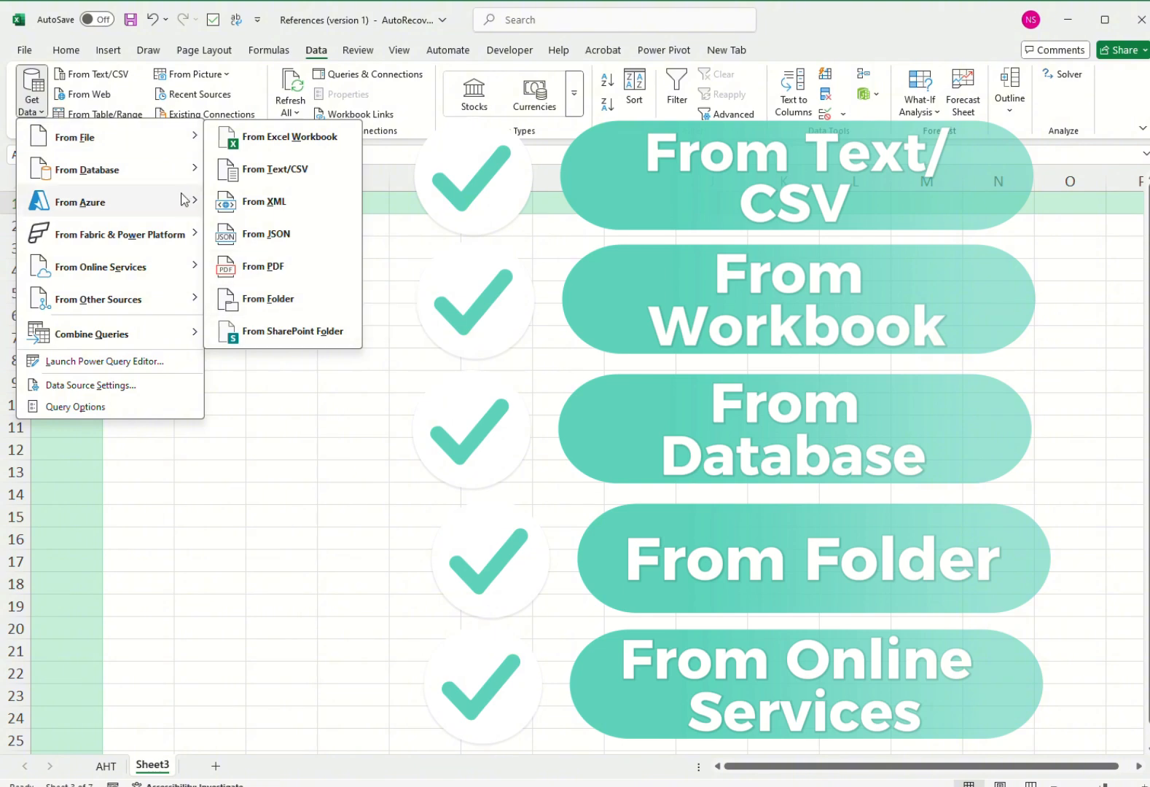
mouse_move(162, 168)
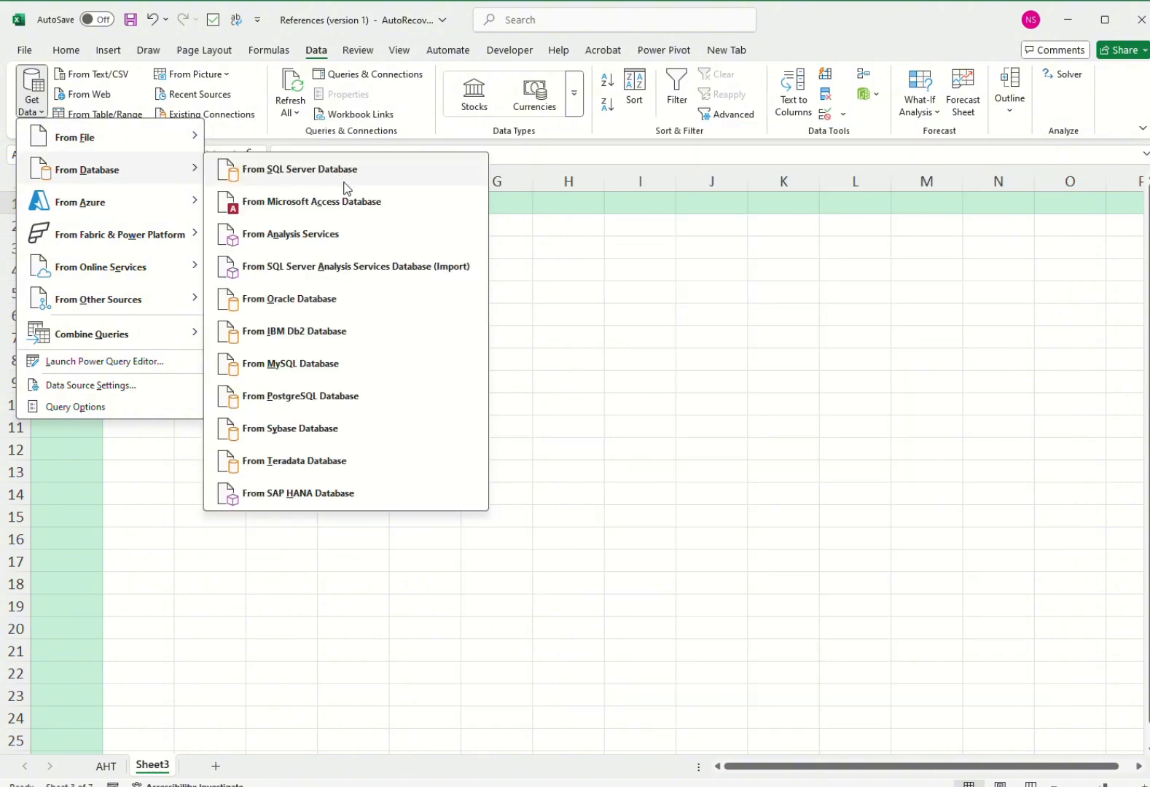
mouse_move(154, 313)
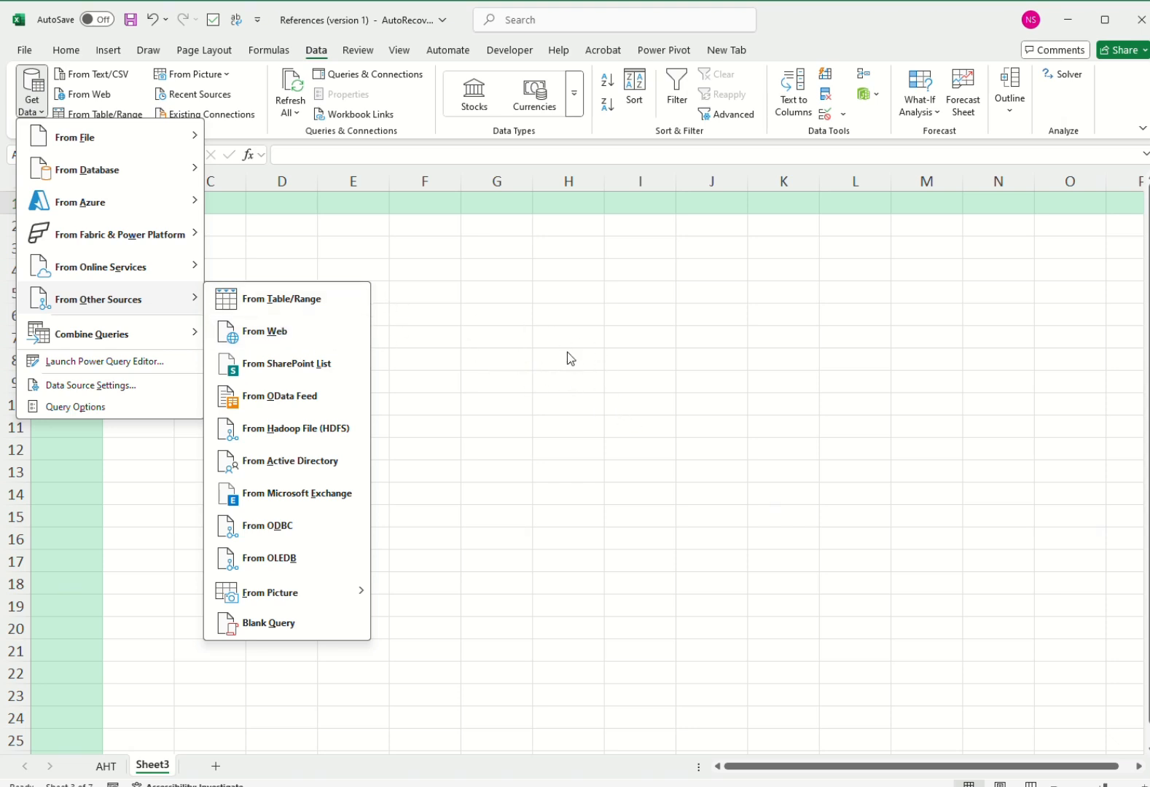
left_click(472, 264)
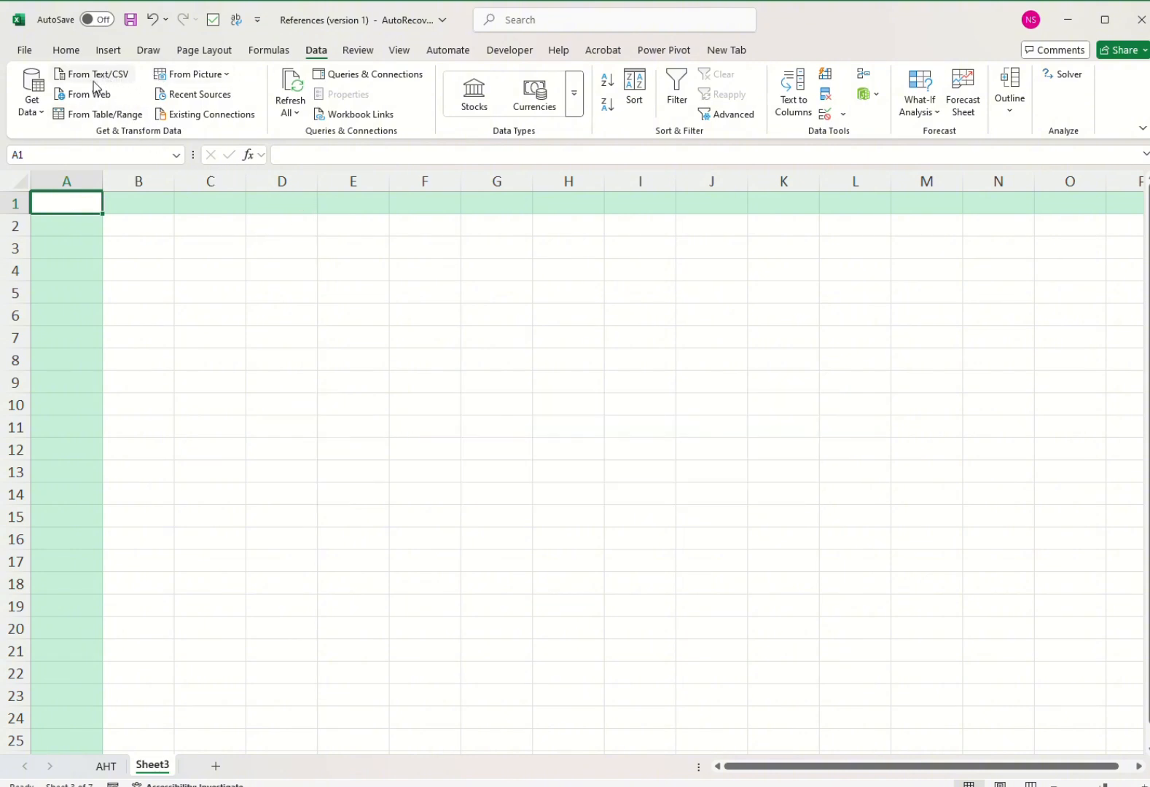
Import Sheet1 from the 9_1_2025 Excel workbook and open it for transformation in the Power Query Editor.
left_click(36, 102)
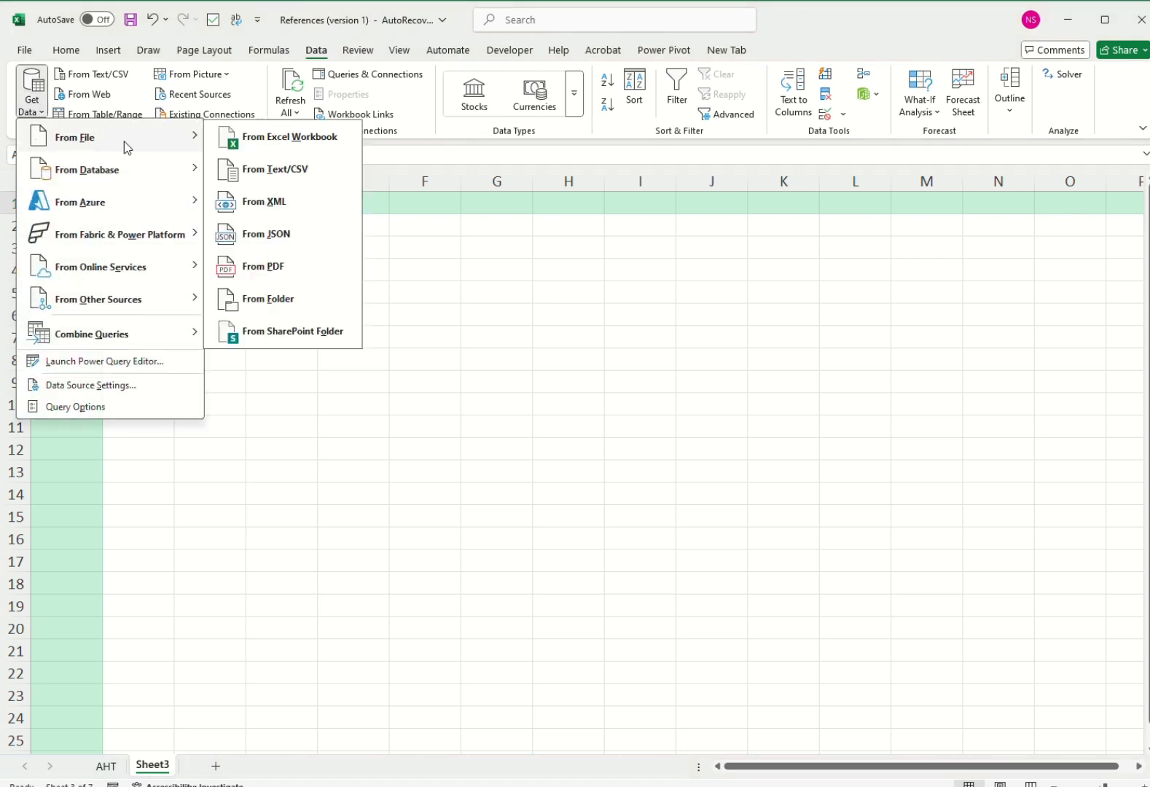
left_click(316, 142)
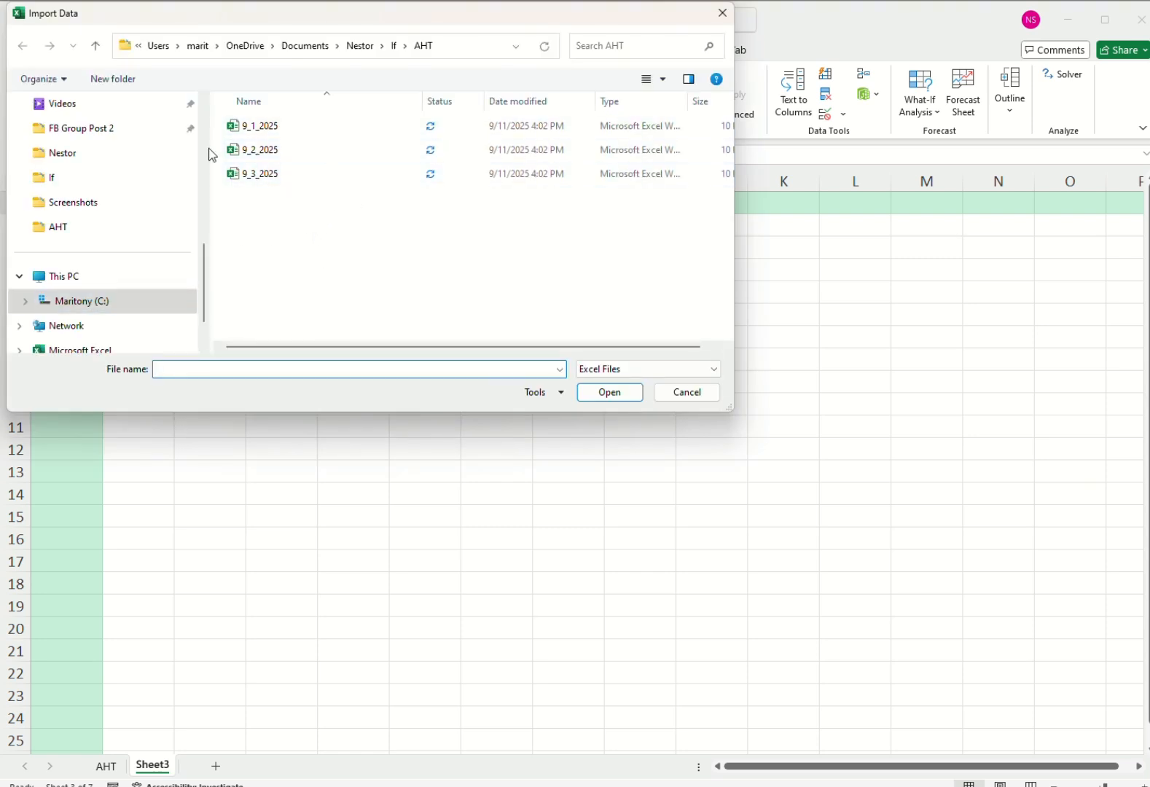
double_click(260, 129)
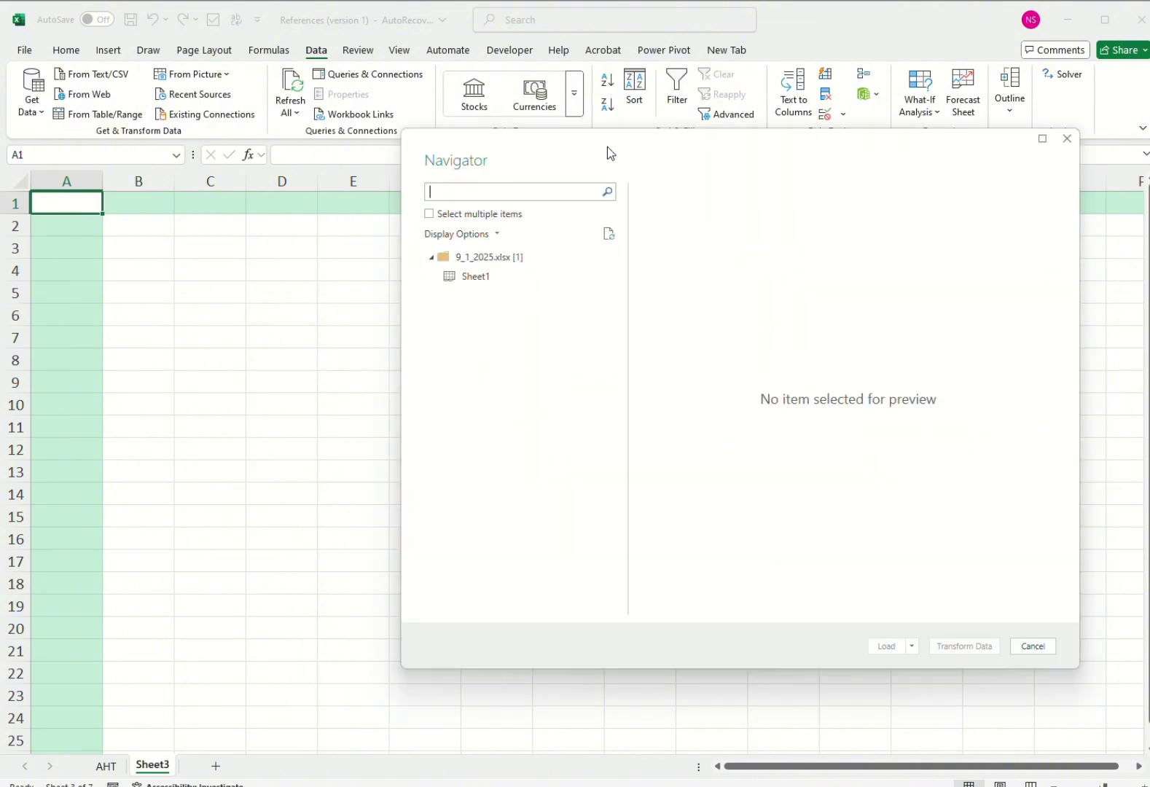
left_click(477, 277)
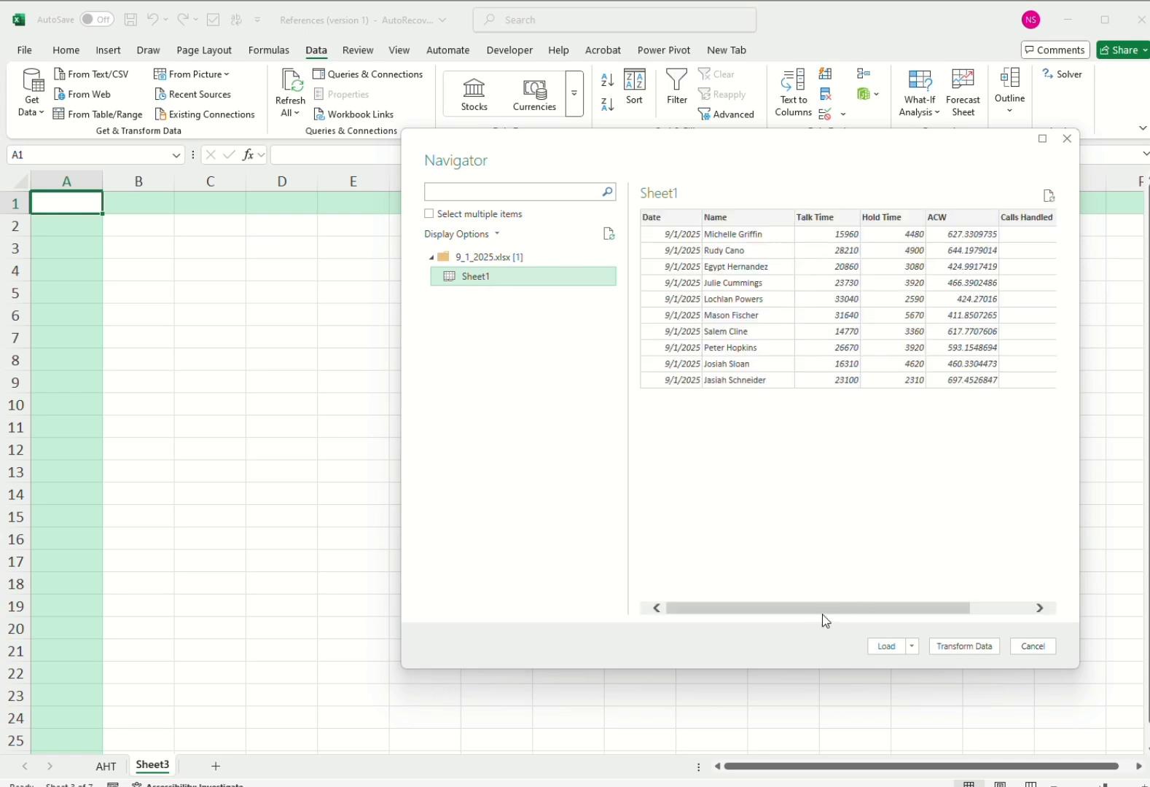
left_click_drag(829, 614, 855, 475)
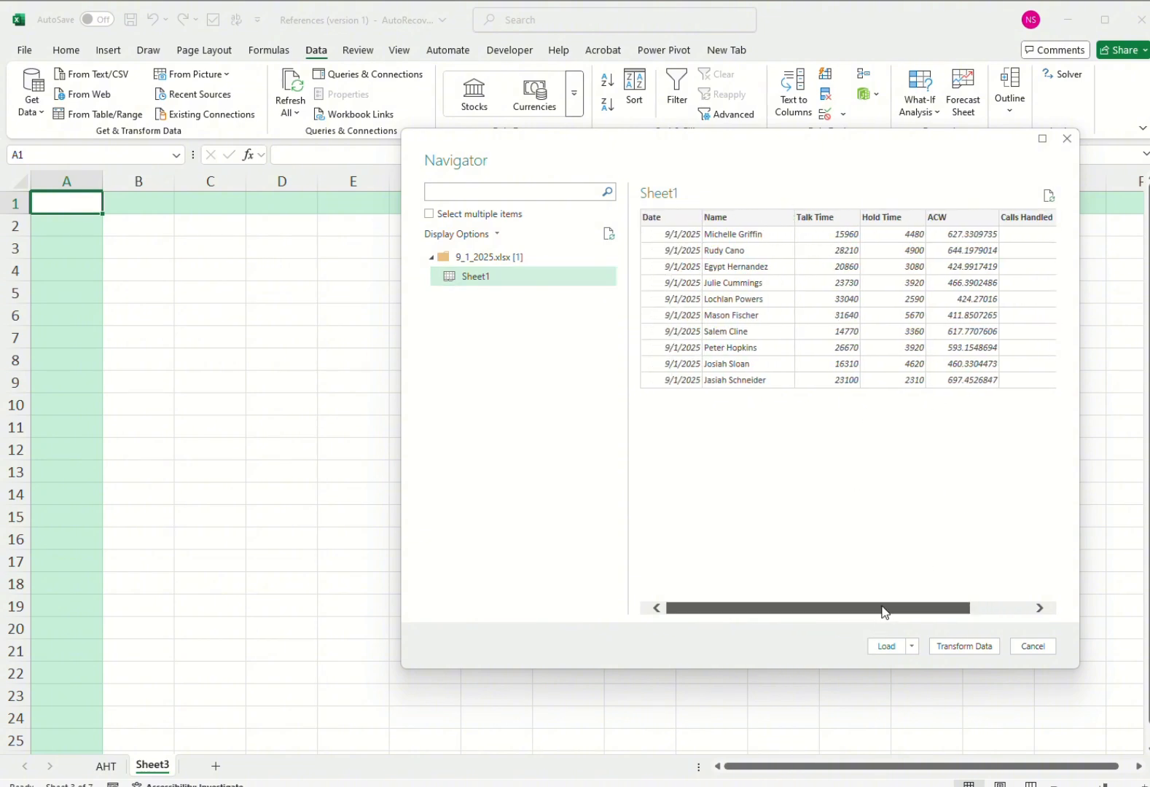
left_click_drag(883, 610, 980, 609)
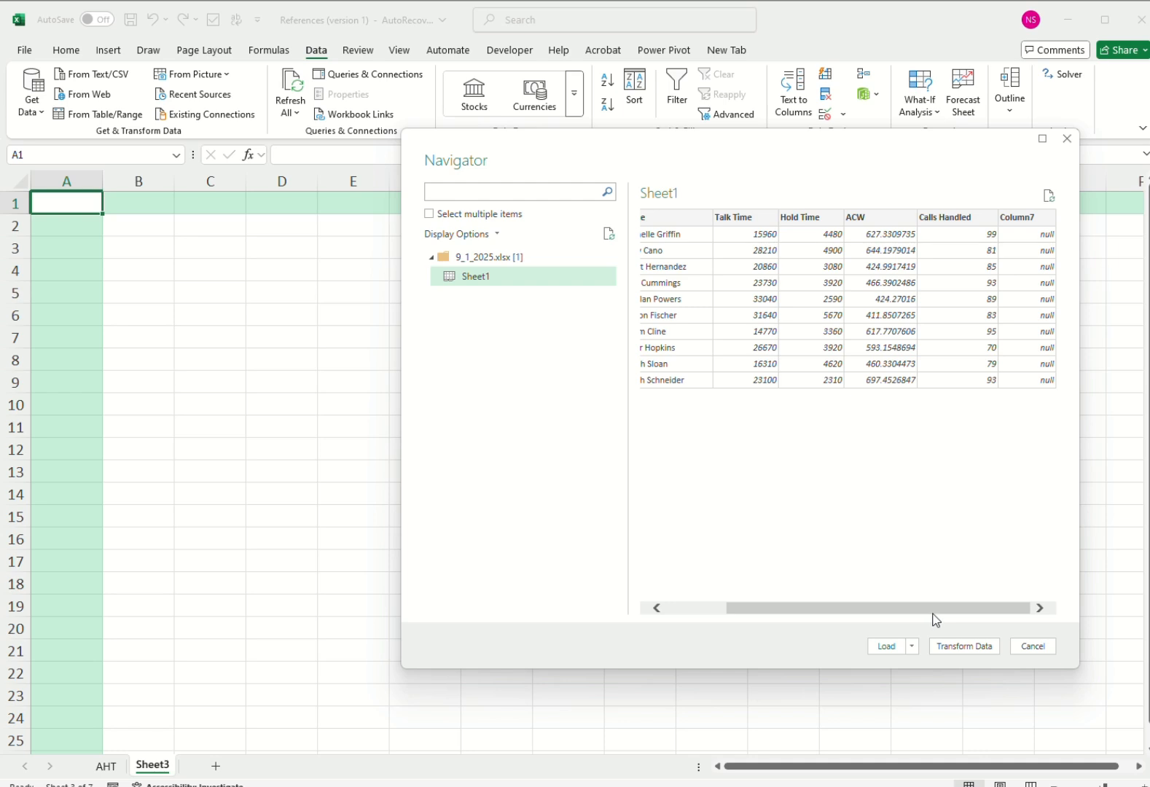
left_click_drag(931, 612, 867, 612)
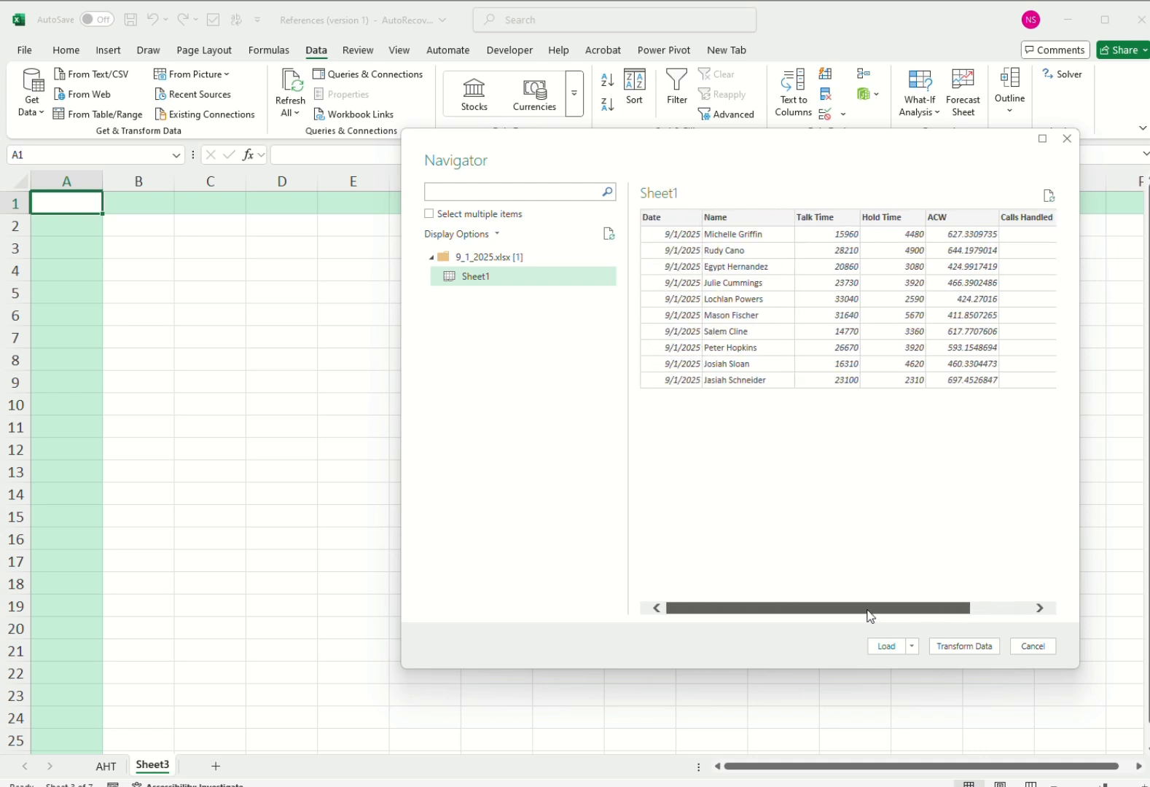
left_click(966, 645)
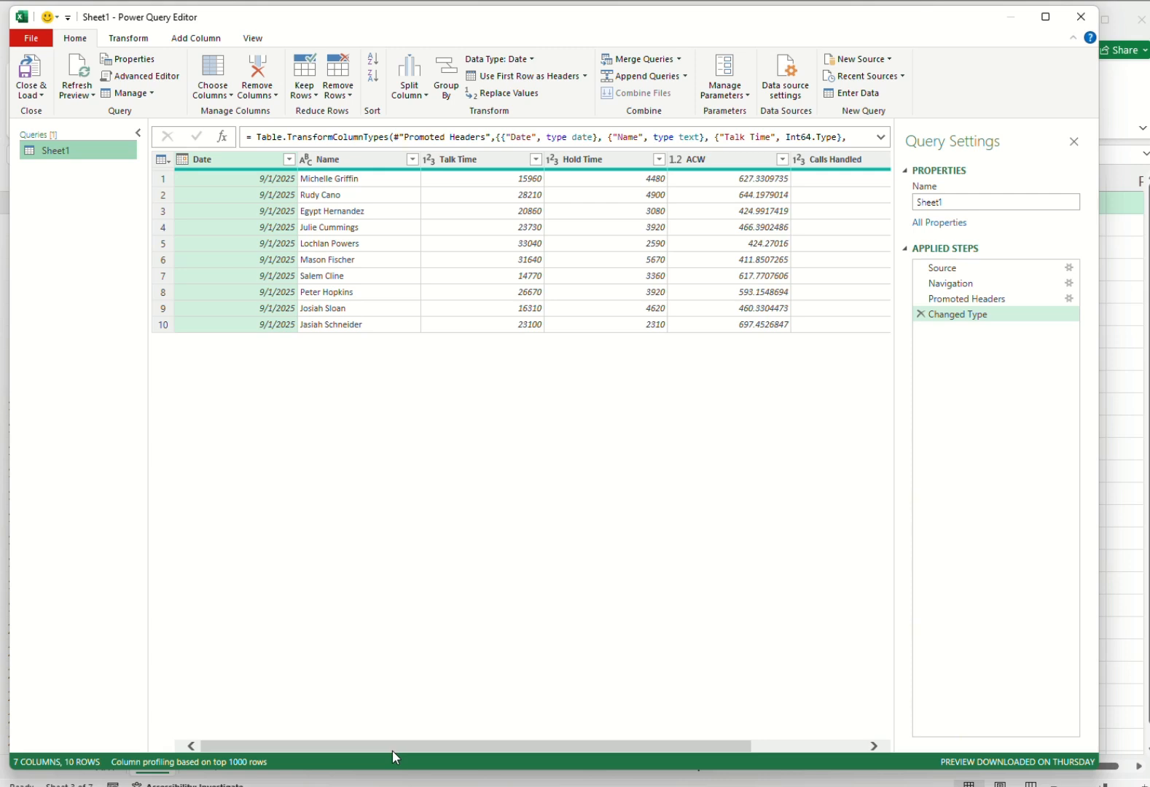
Remove the empty Column7 from the query.
left_click_drag(395, 746, 509, 745)
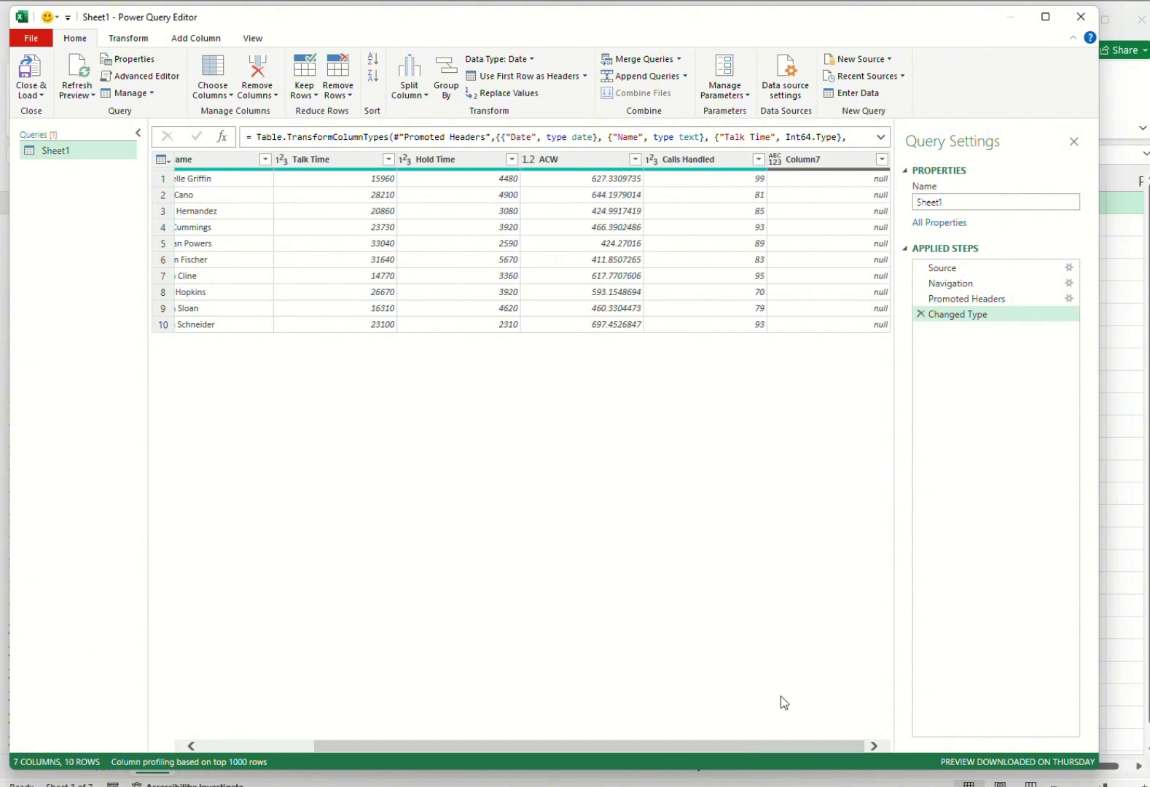
left_click(829, 161)
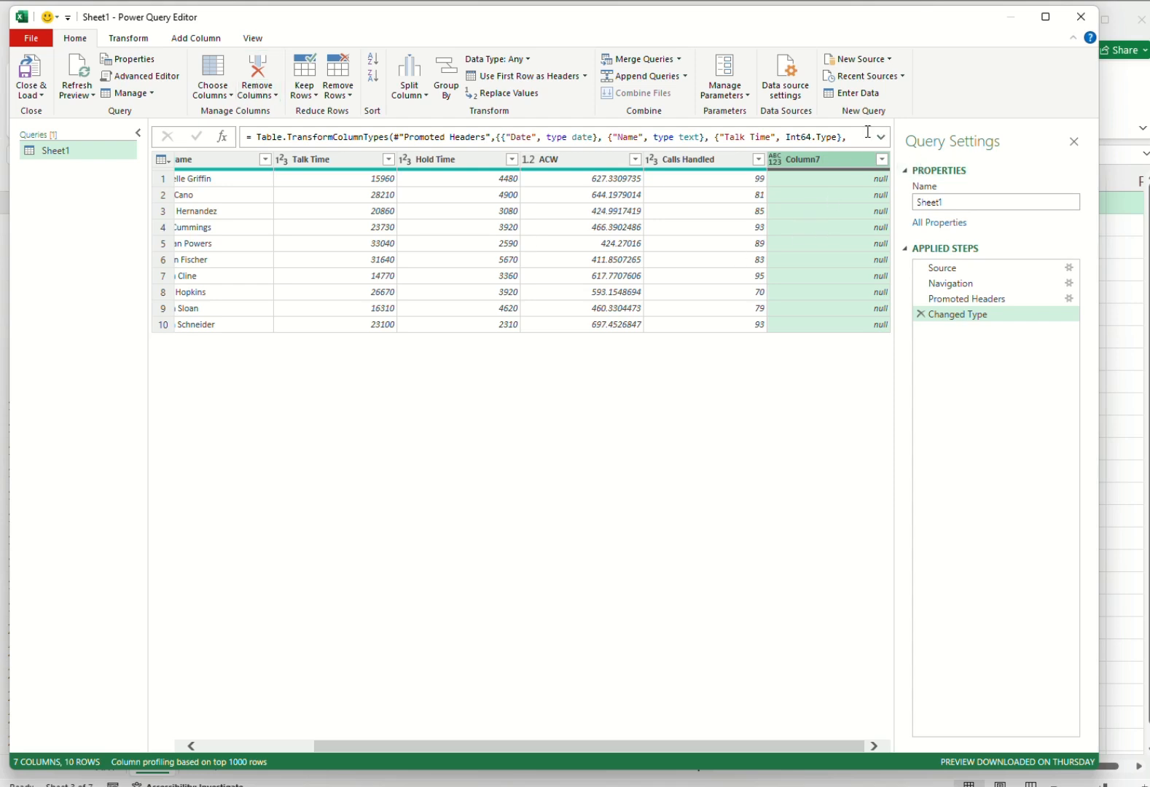
left_click(258, 90)
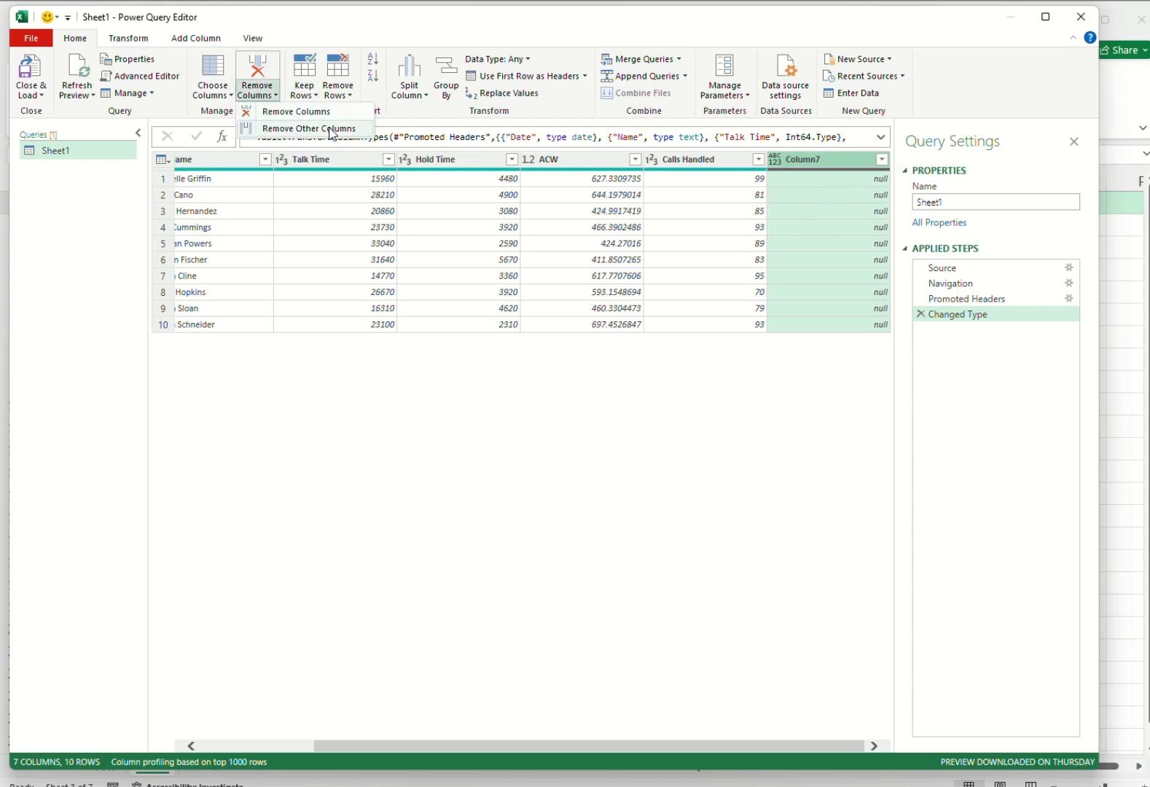
left_click(329, 119)
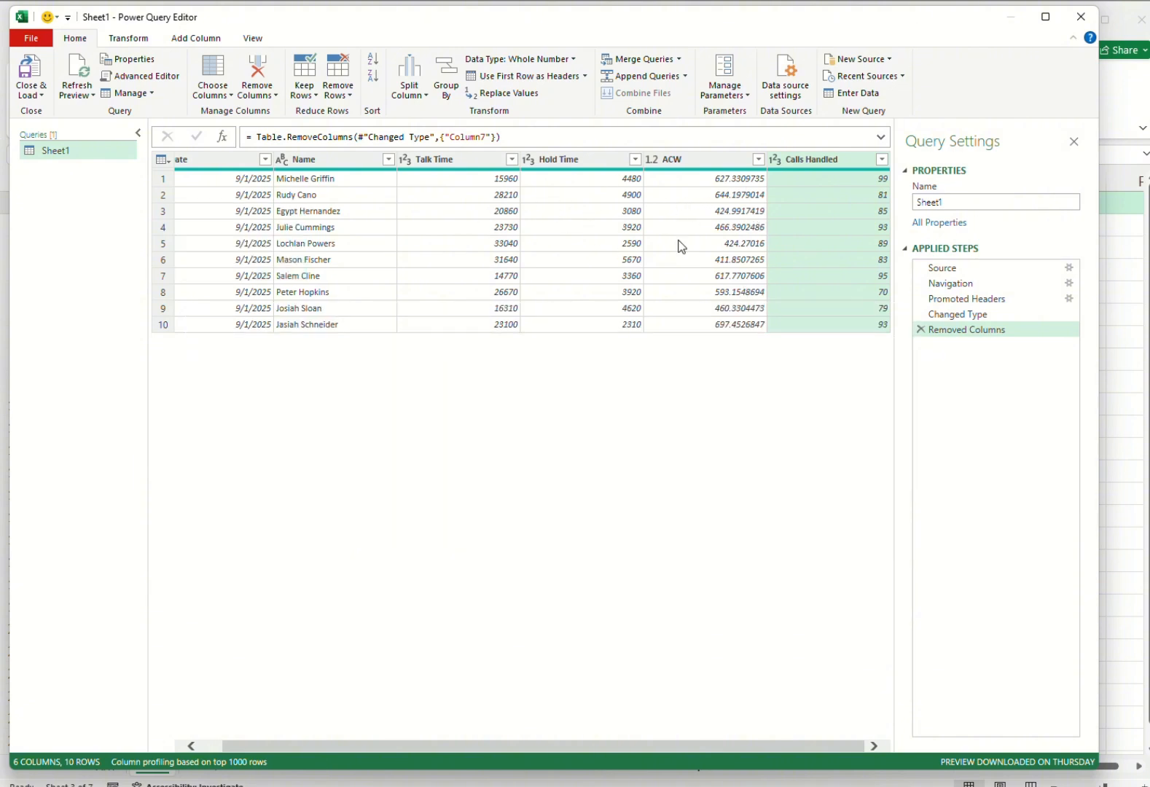
Add a custom column named AHT with the formula ([Talk Time]+[Hold Time]+[ACW])/[Calls Handled].
left_click(205, 40)
left_click(87, 82)
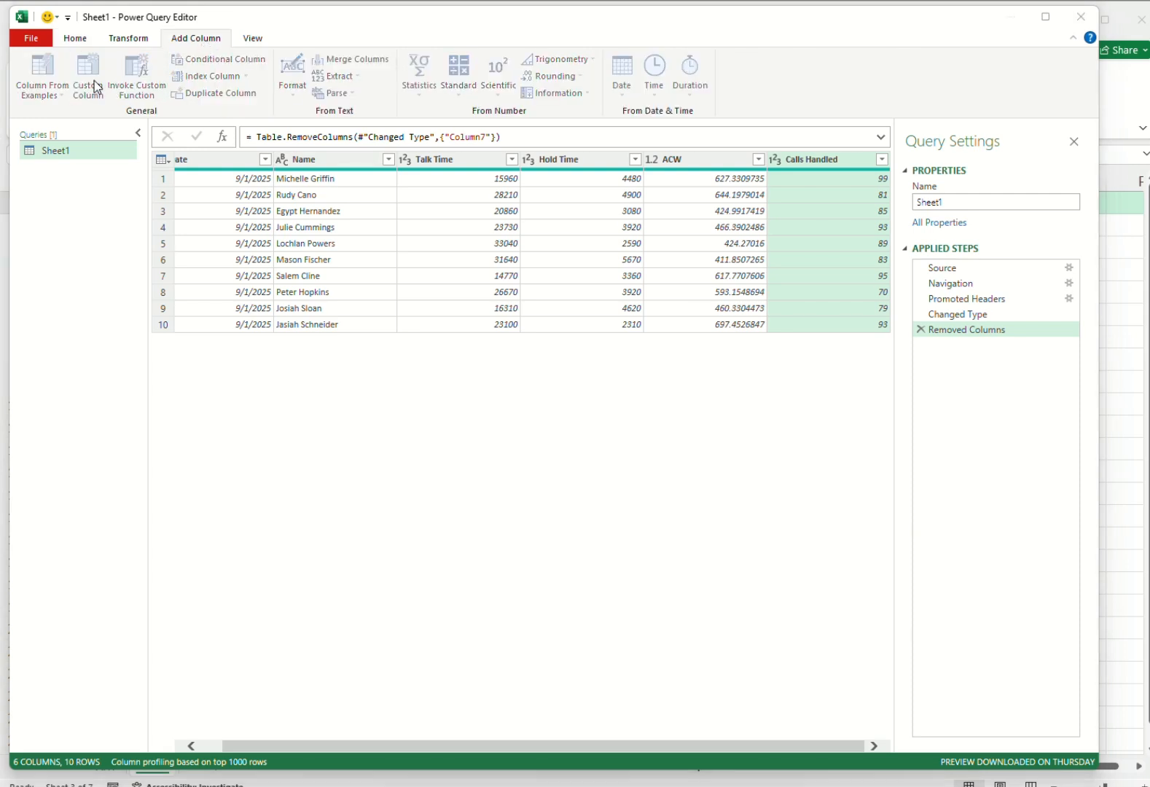
left_click_drag(556, 329, 469, 316)
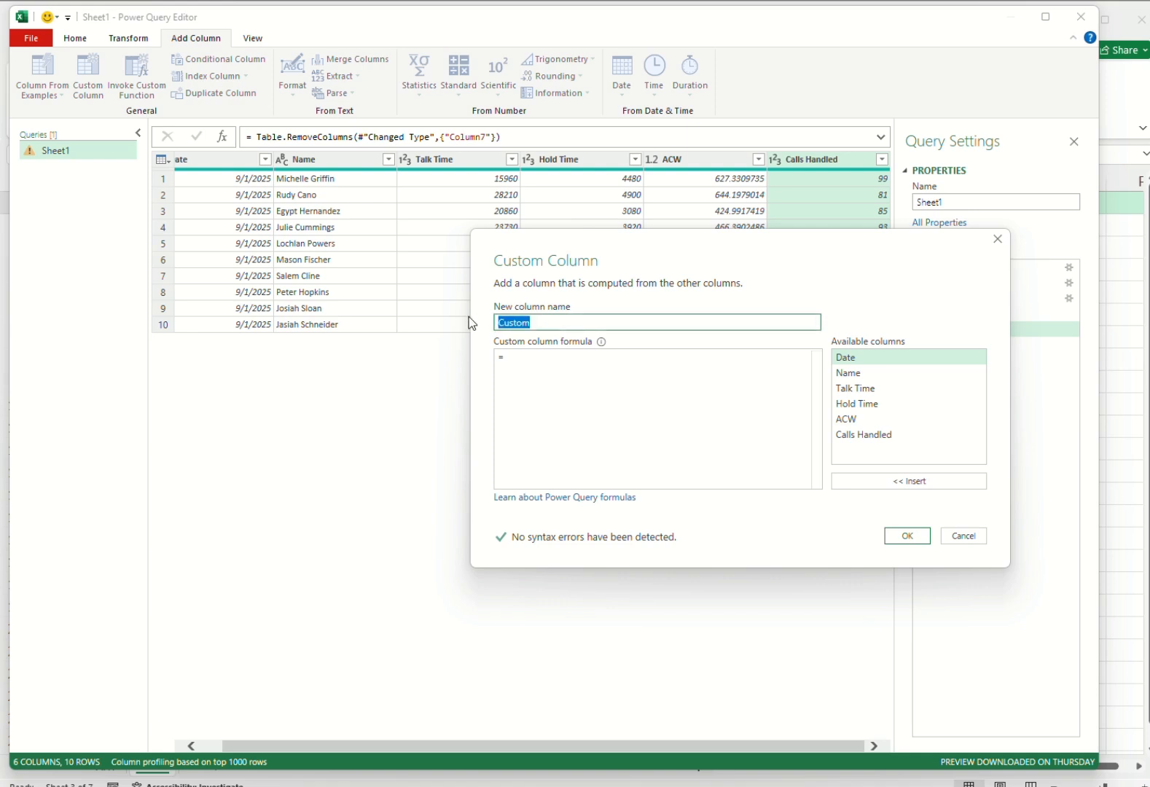
type("AHT")
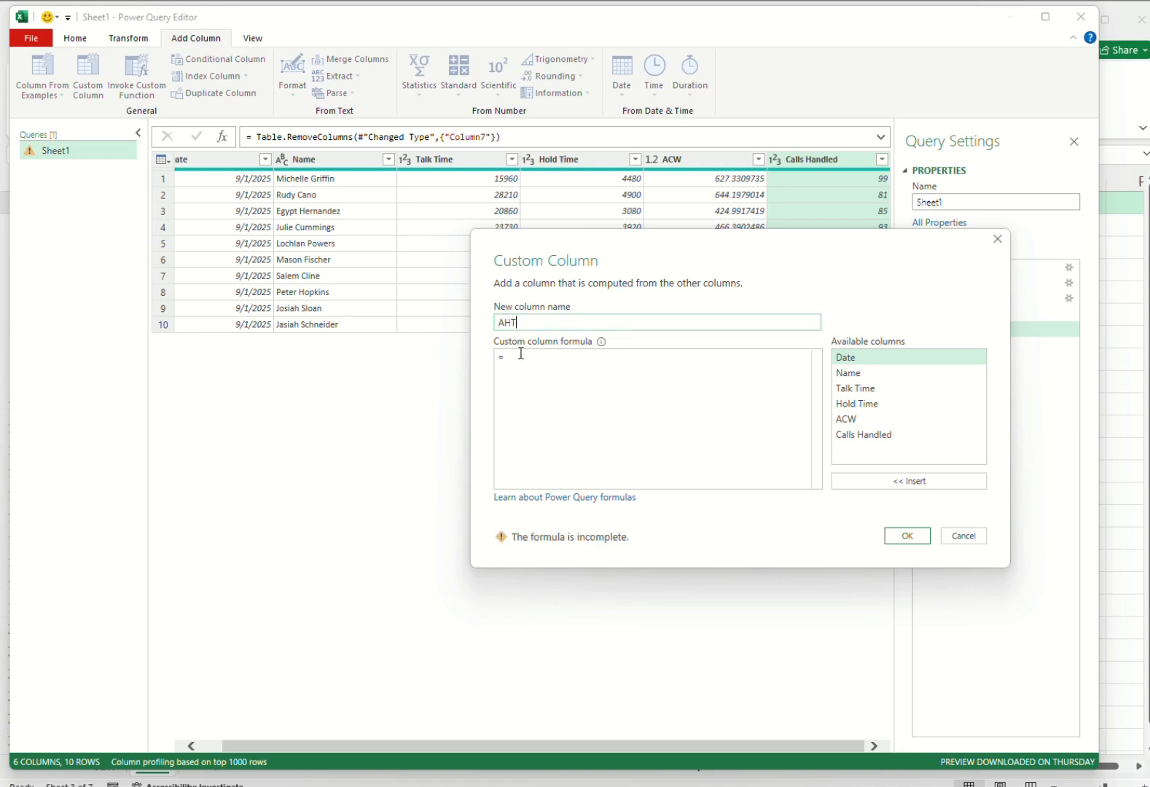
type("(")
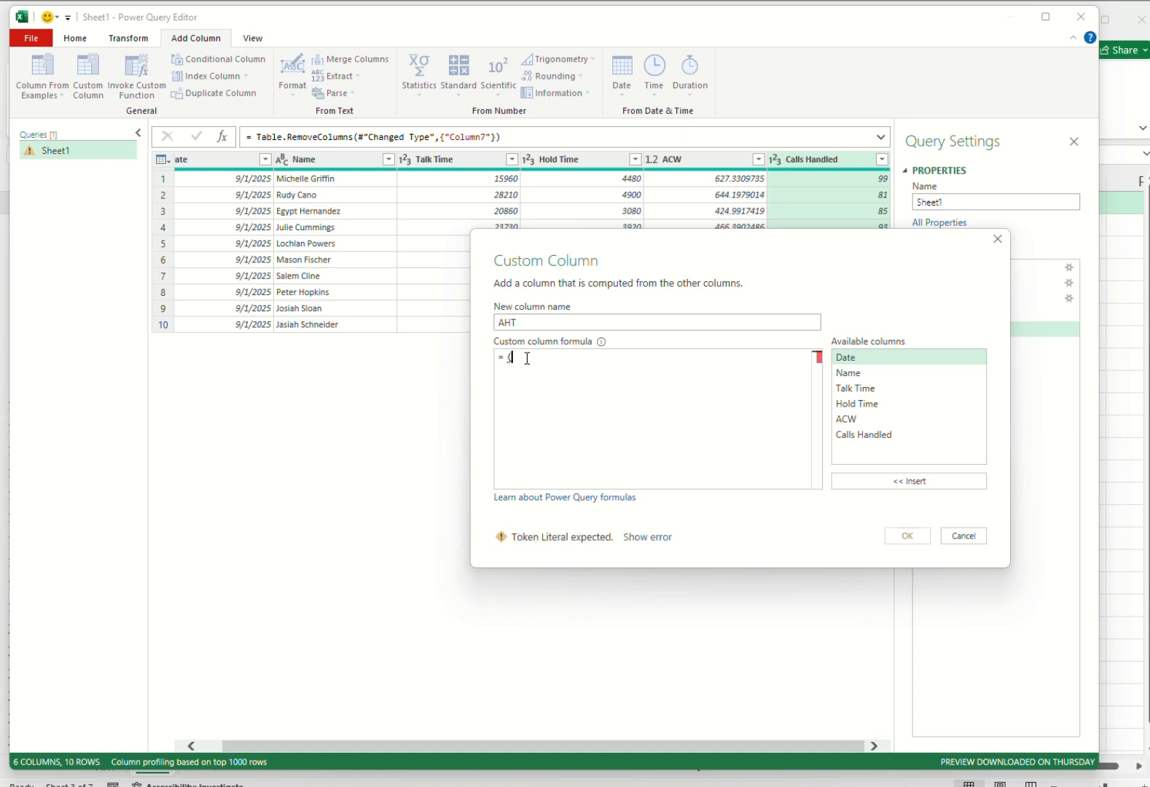
double_click(850, 386)
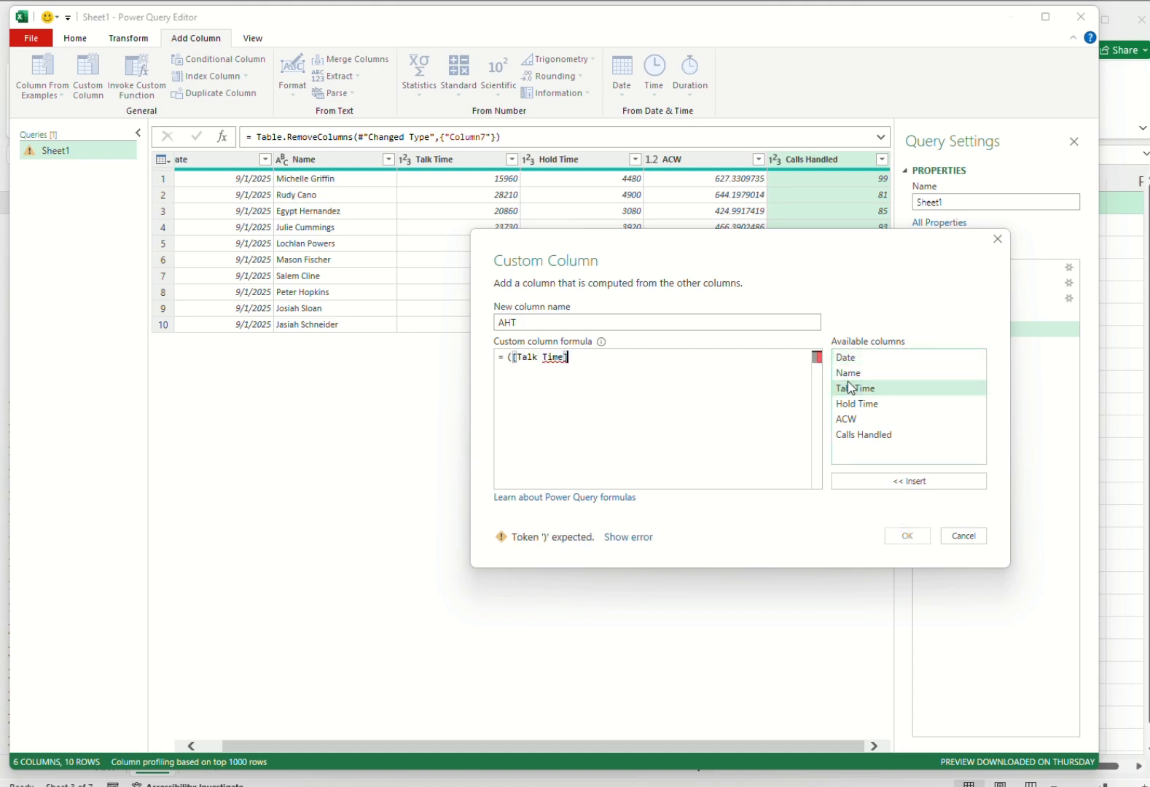
type("+")
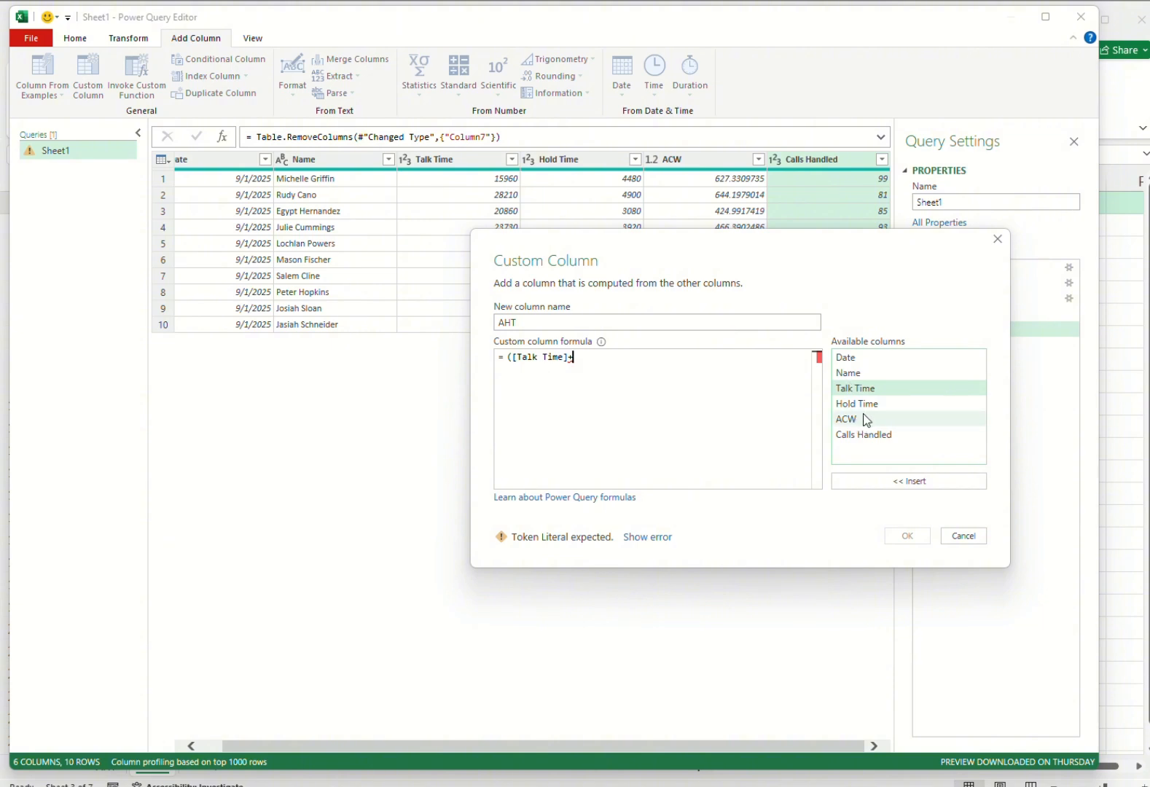
double_click(867, 407)
type("+")
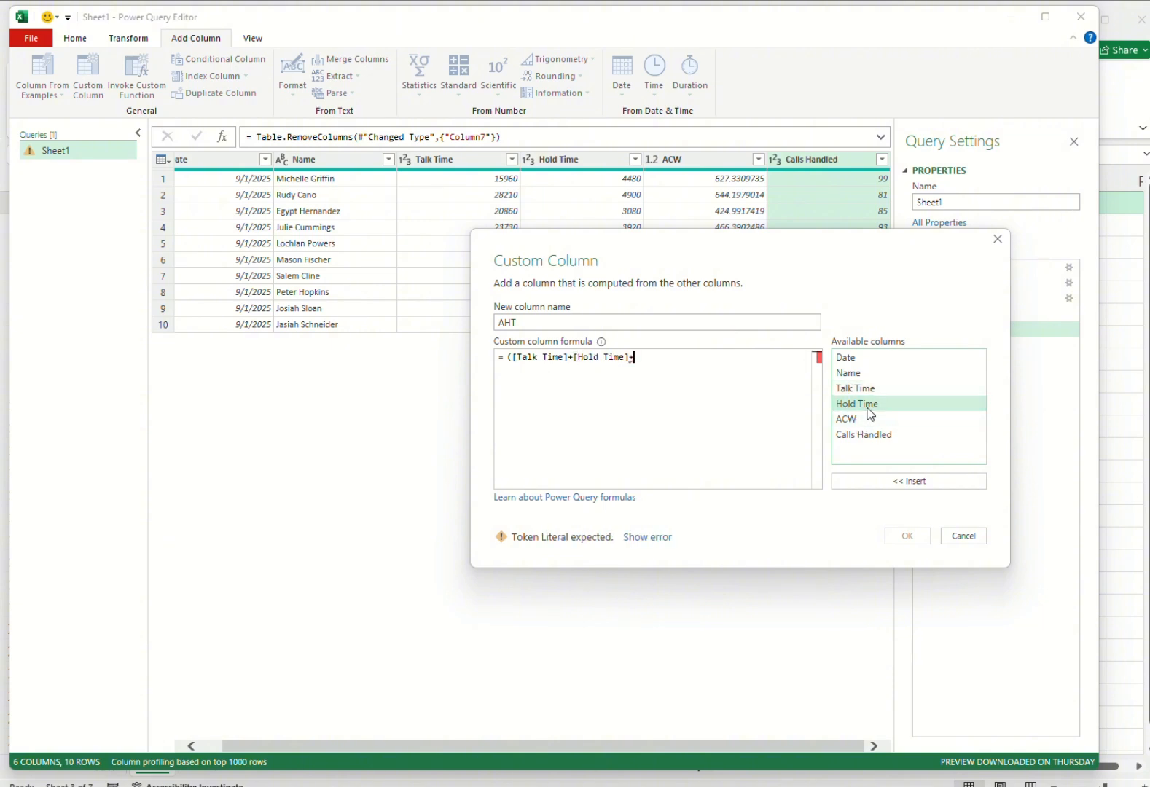
double_click(853, 421)
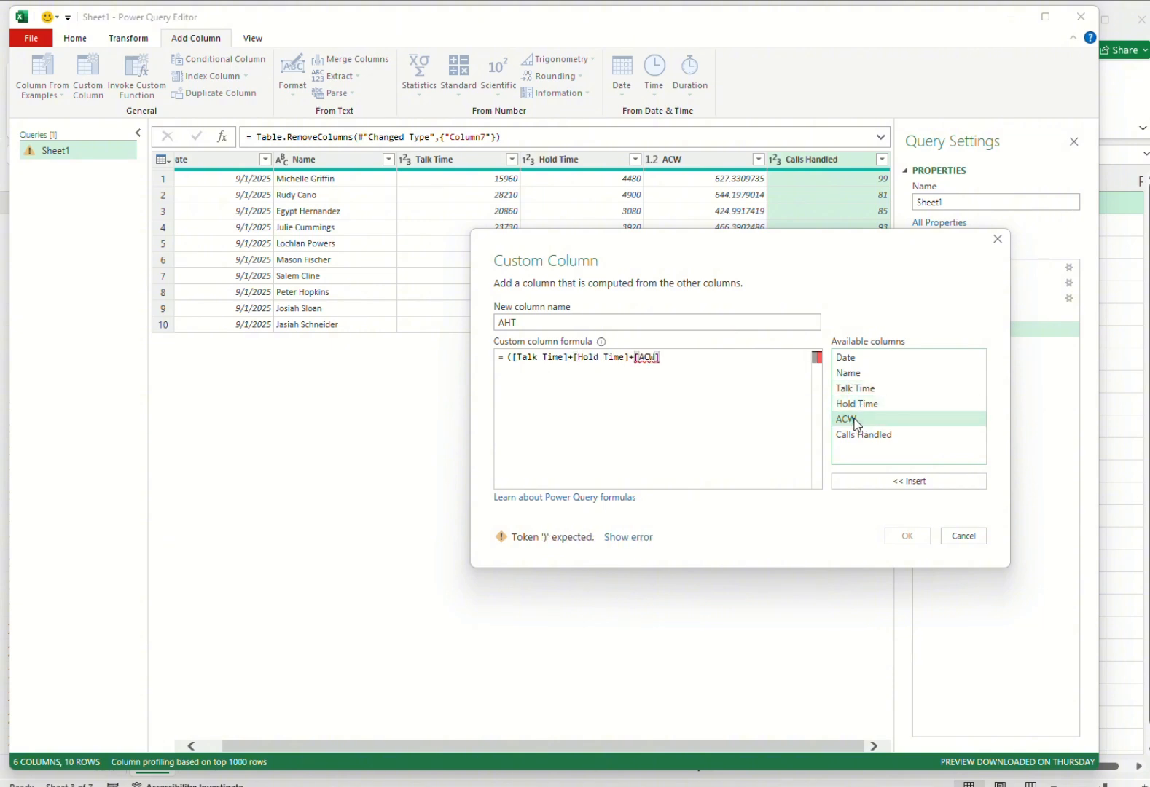
type(")/")
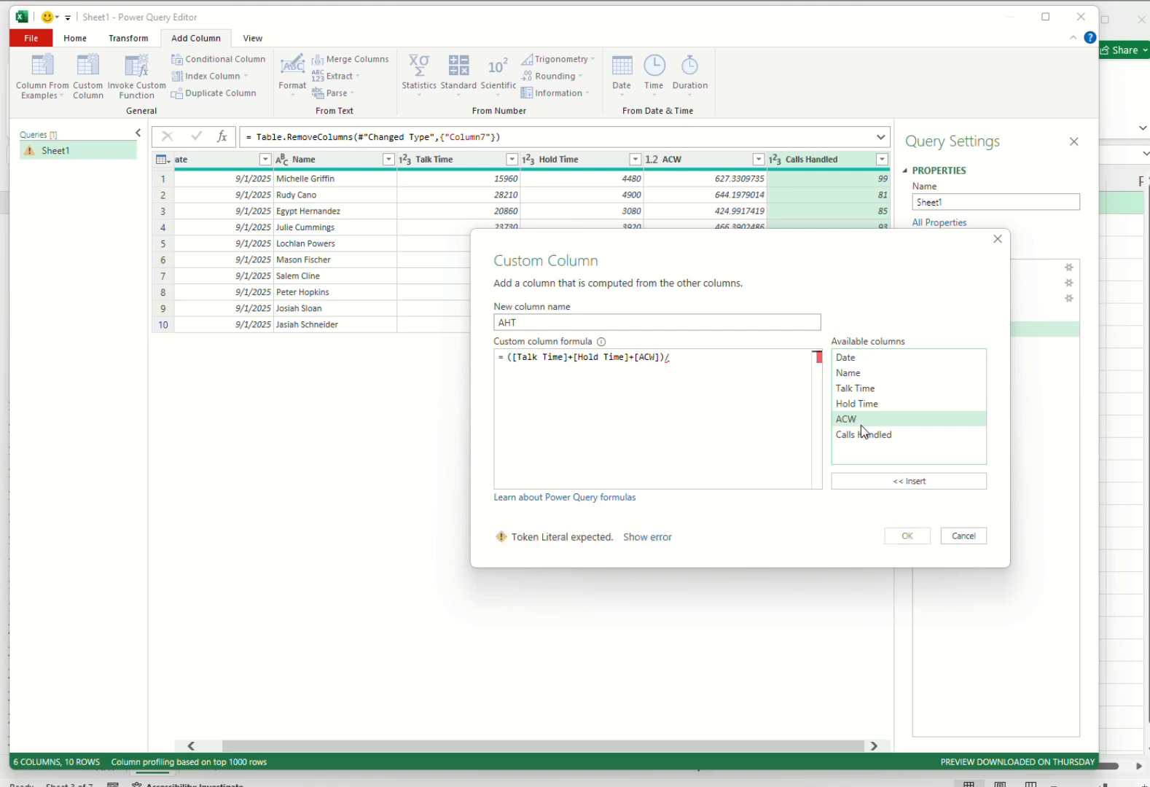
double_click(864, 434)
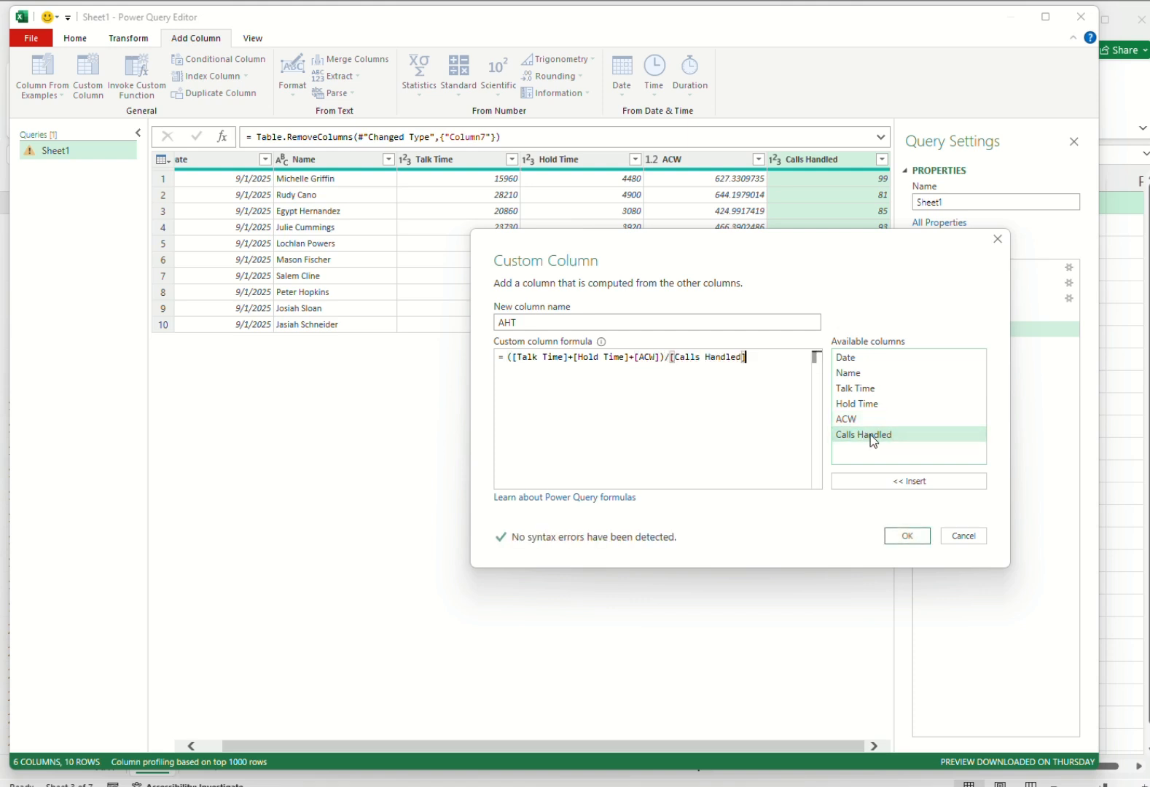
left_click(906, 536)
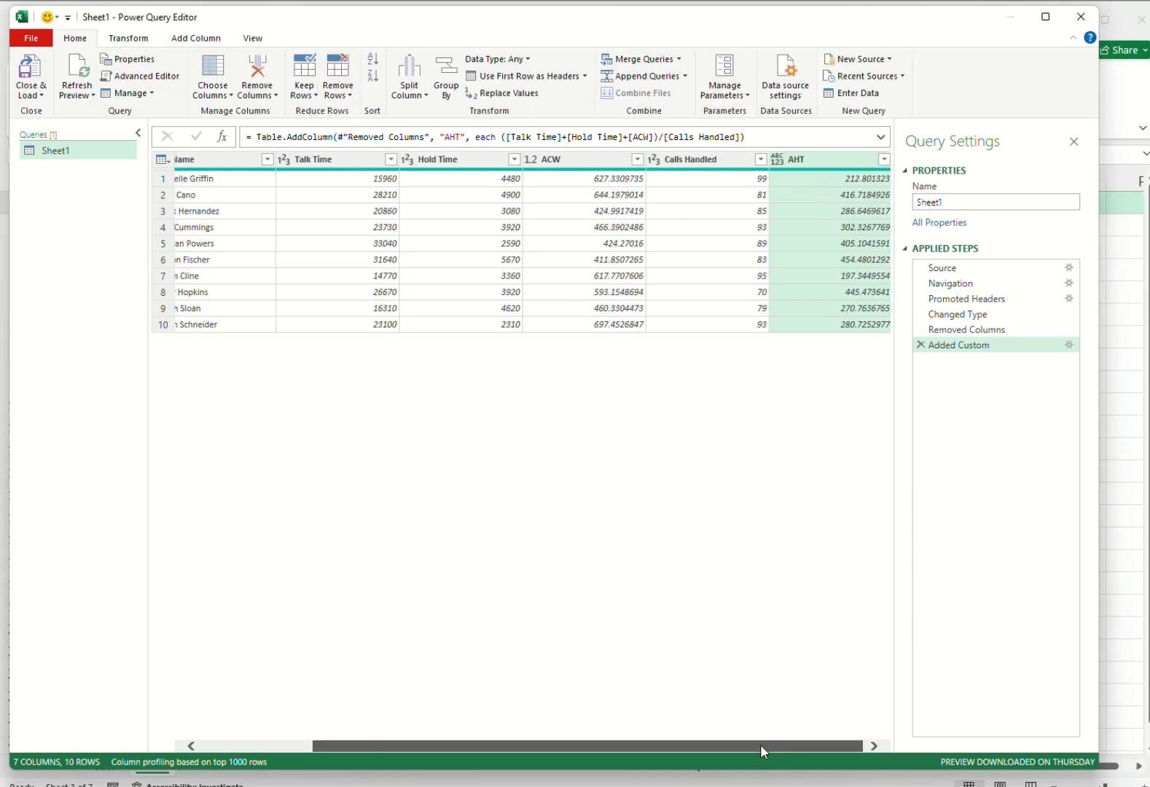
Close the query and load it as a table into the existing worksheet at cell $A$1.
left_click_drag(760, 743, 553, 752)
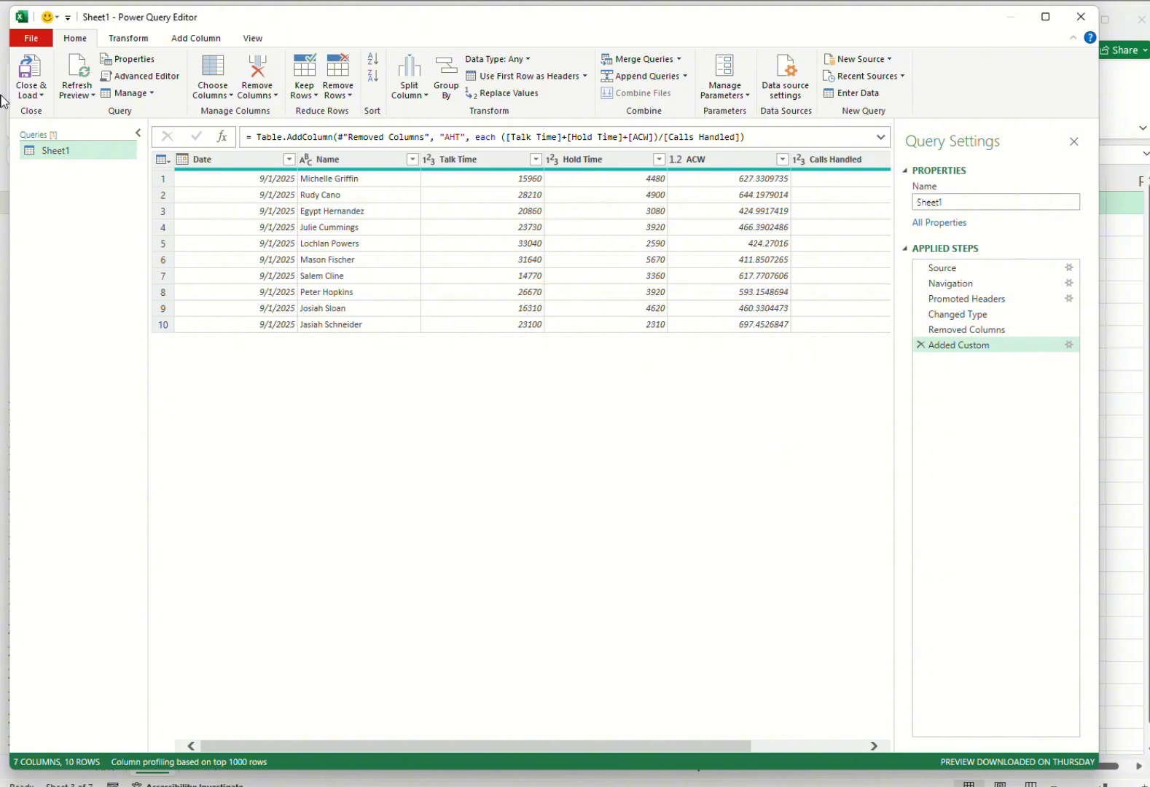
left_click(43, 94)
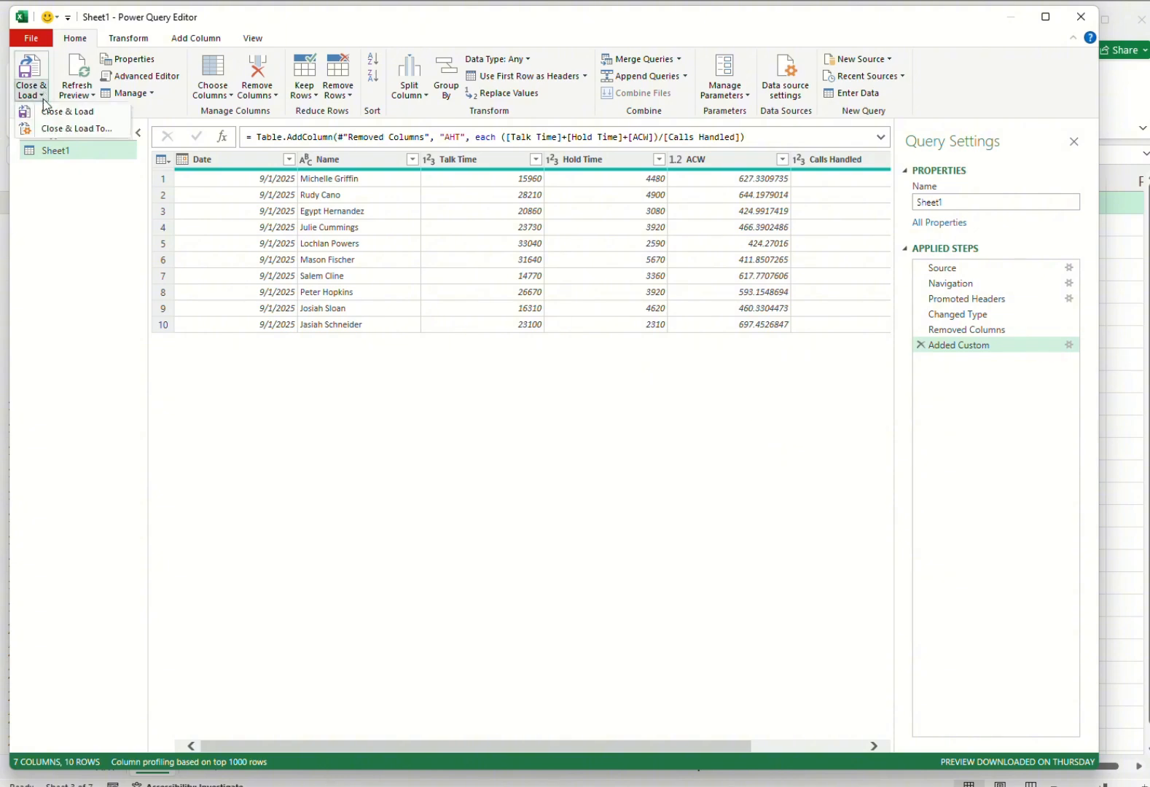
left_click(64, 130)
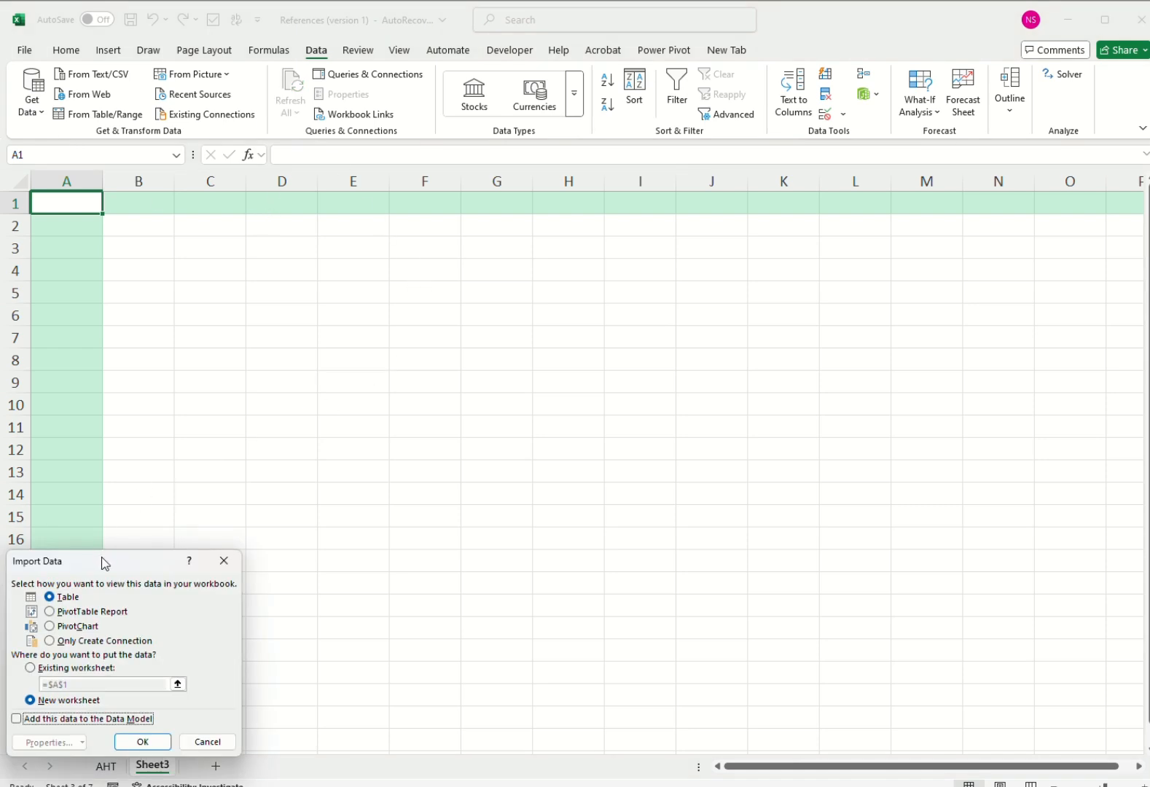
left_click_drag(101, 557, 472, 335)
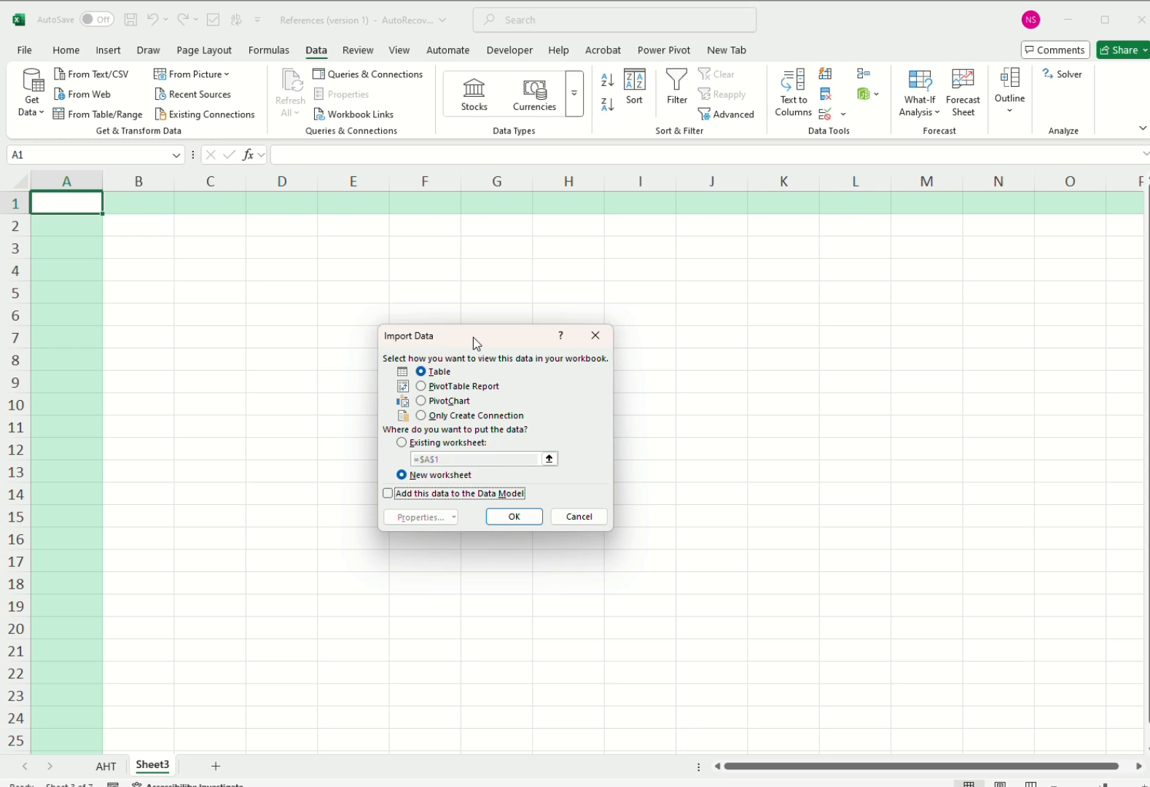
left_click(401, 442)
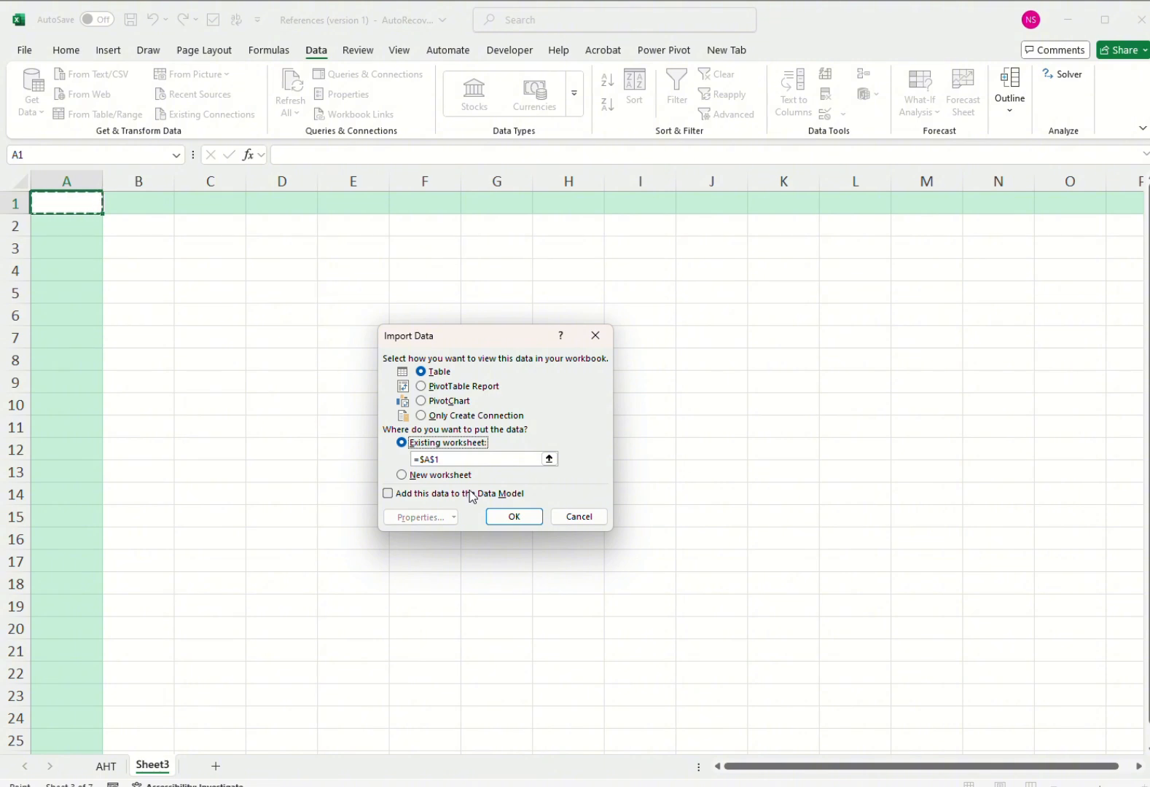
left_click(510, 515)
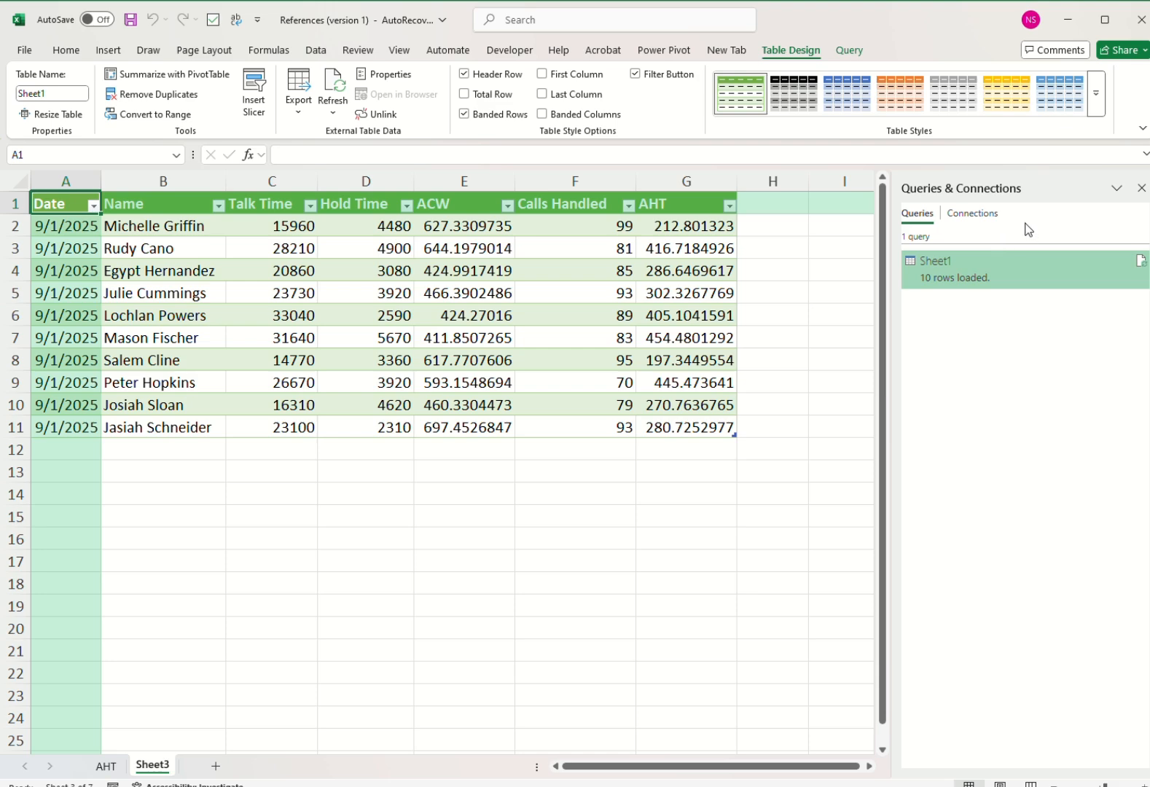
Preview the loaded Sheet1 query's data, columns and load status in Queries & Connections.
left_click(320, 50)
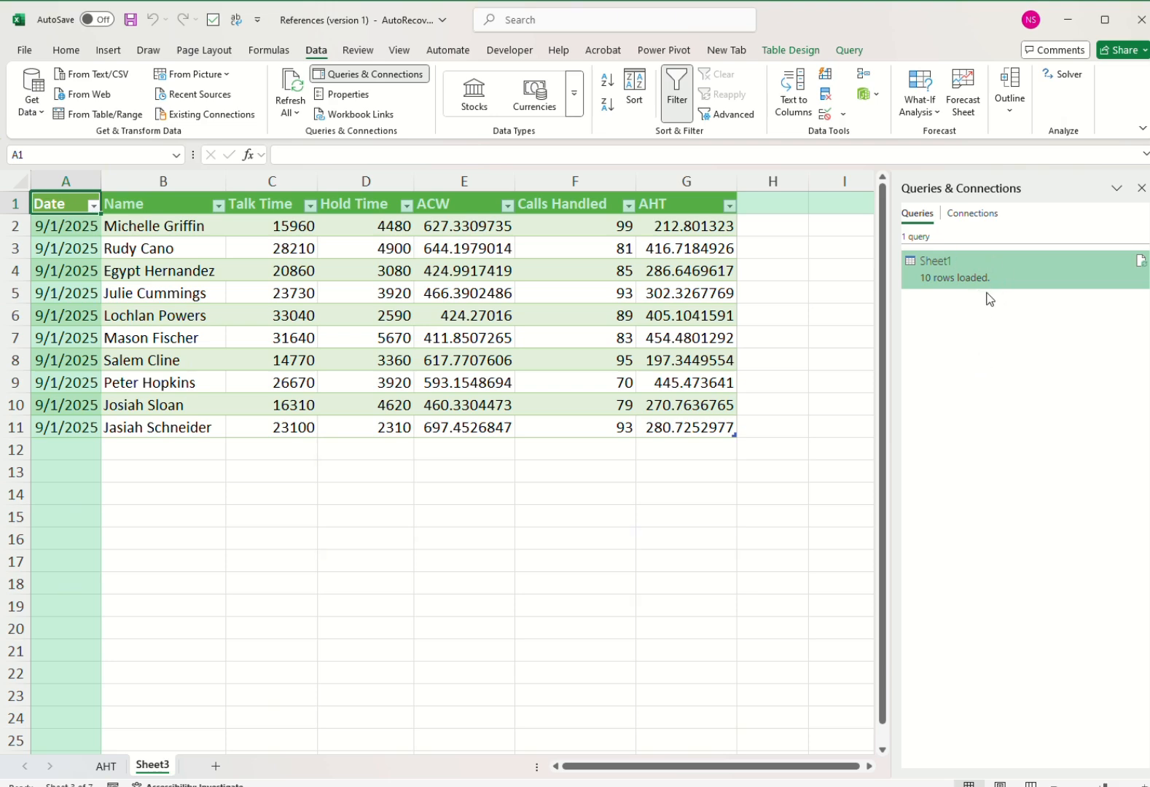
mouse_move(996, 272)
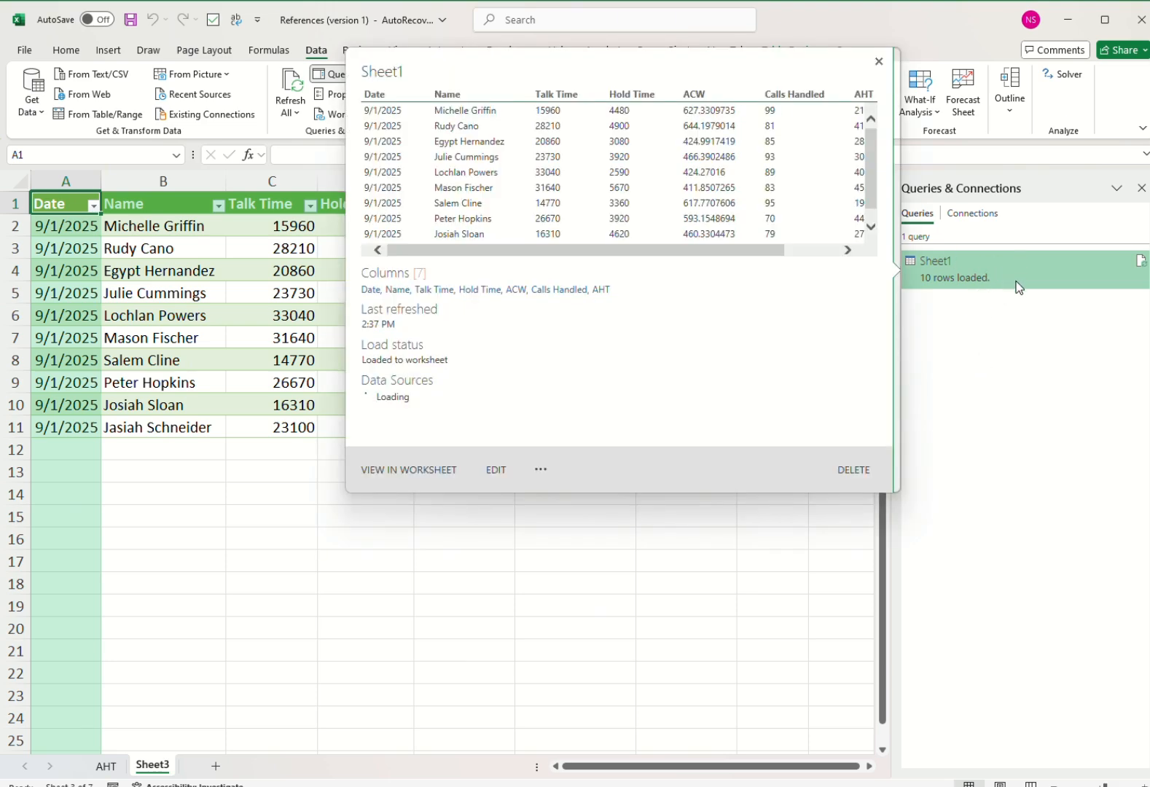
left_click(334, 626)
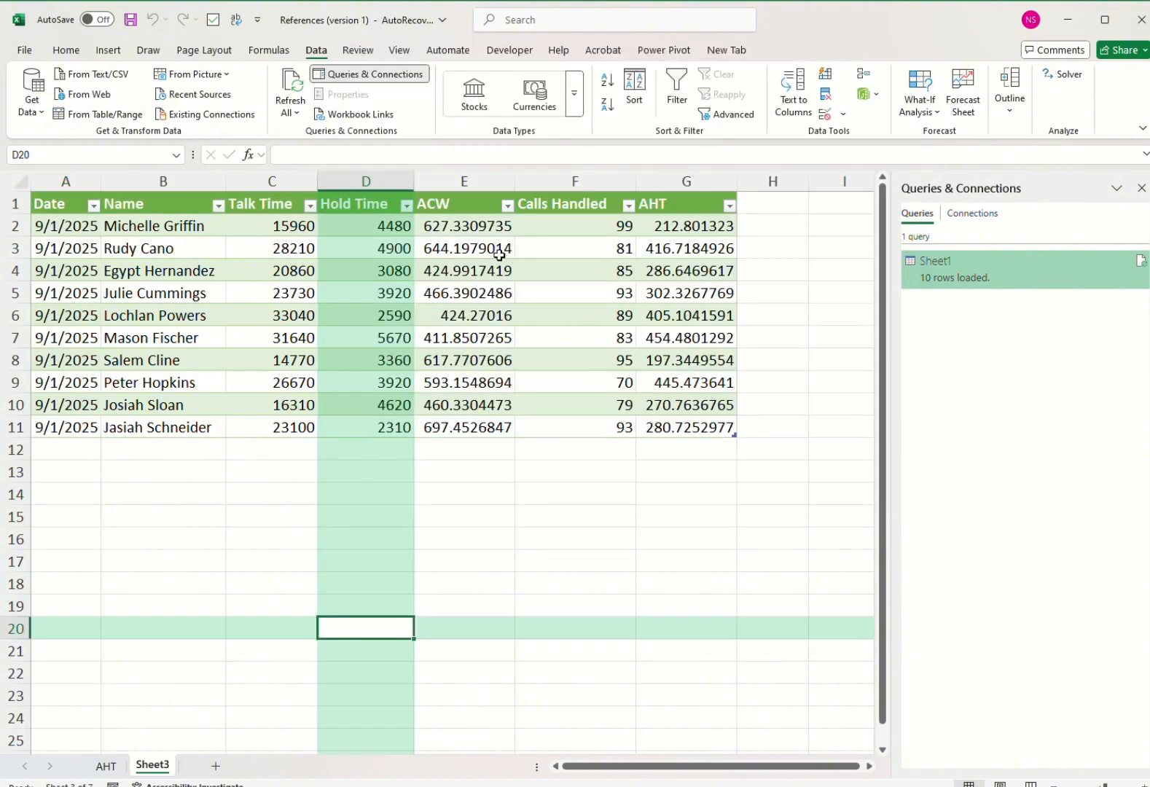
left_click(492, 186)
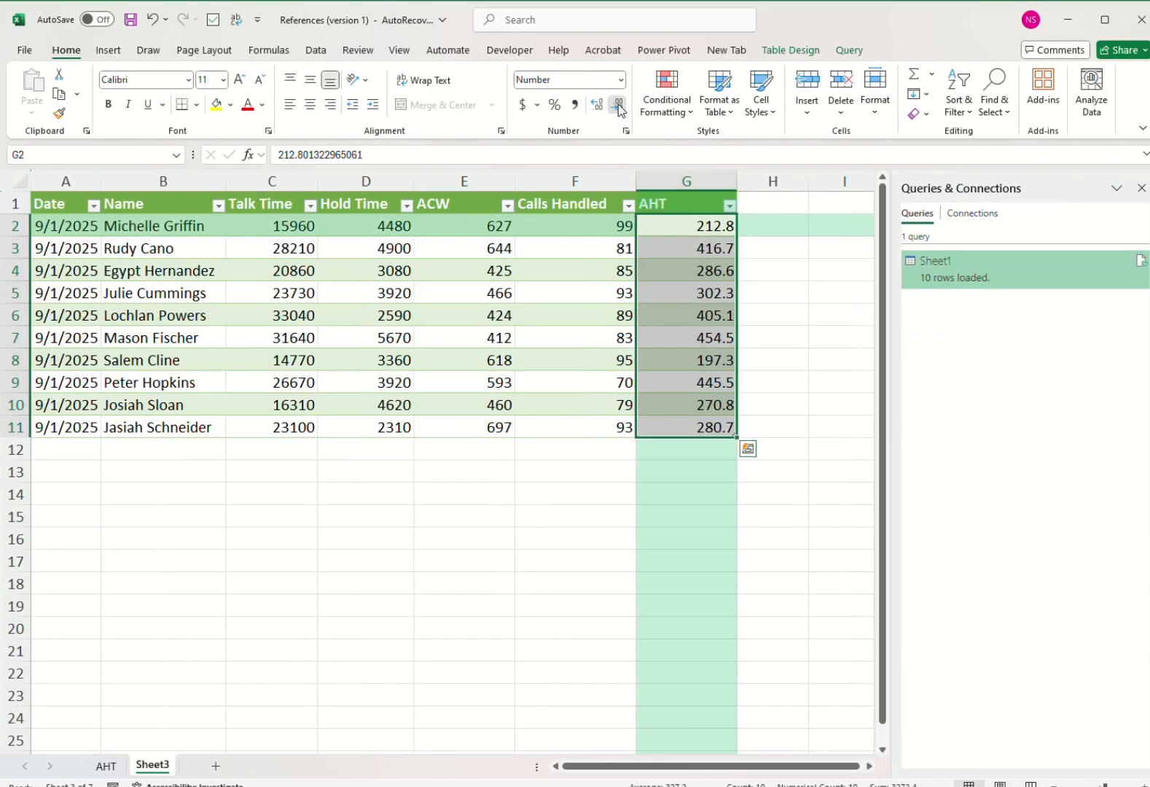
left_click(617, 106)
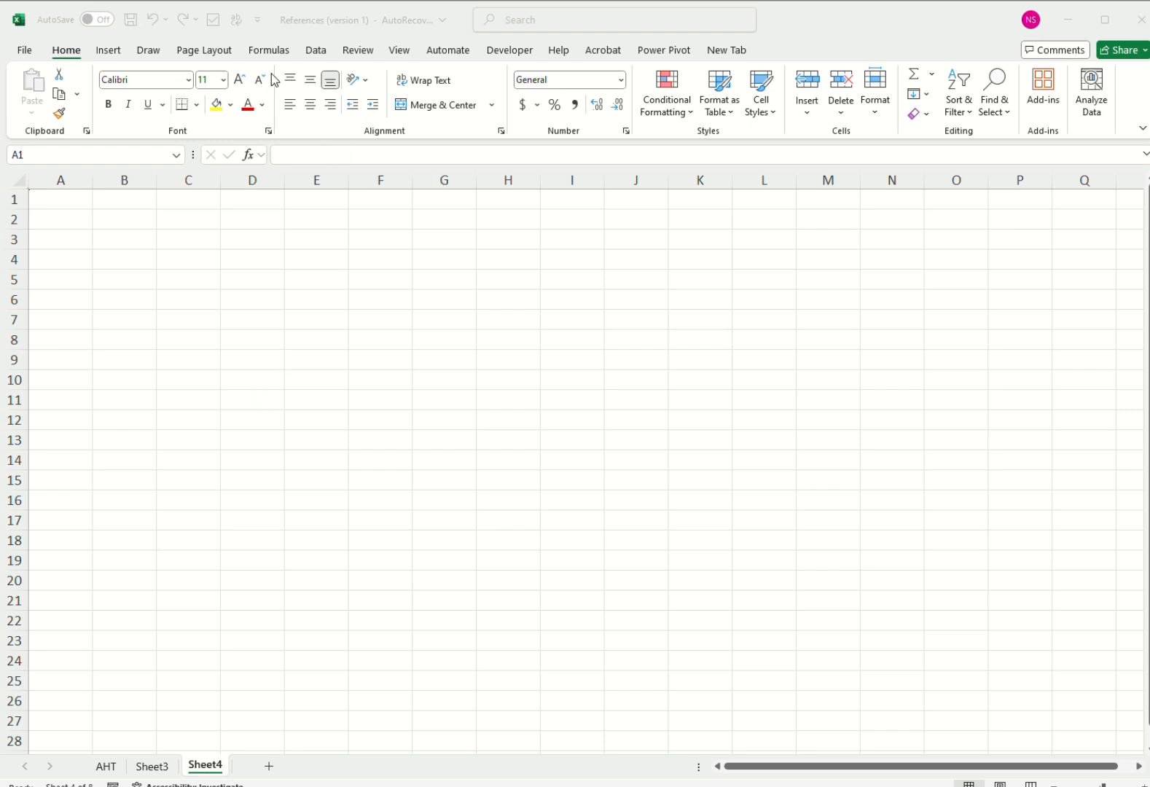
Start a Get Data import from the AHT folder into the empty Sheet4.
left_click(313, 51)
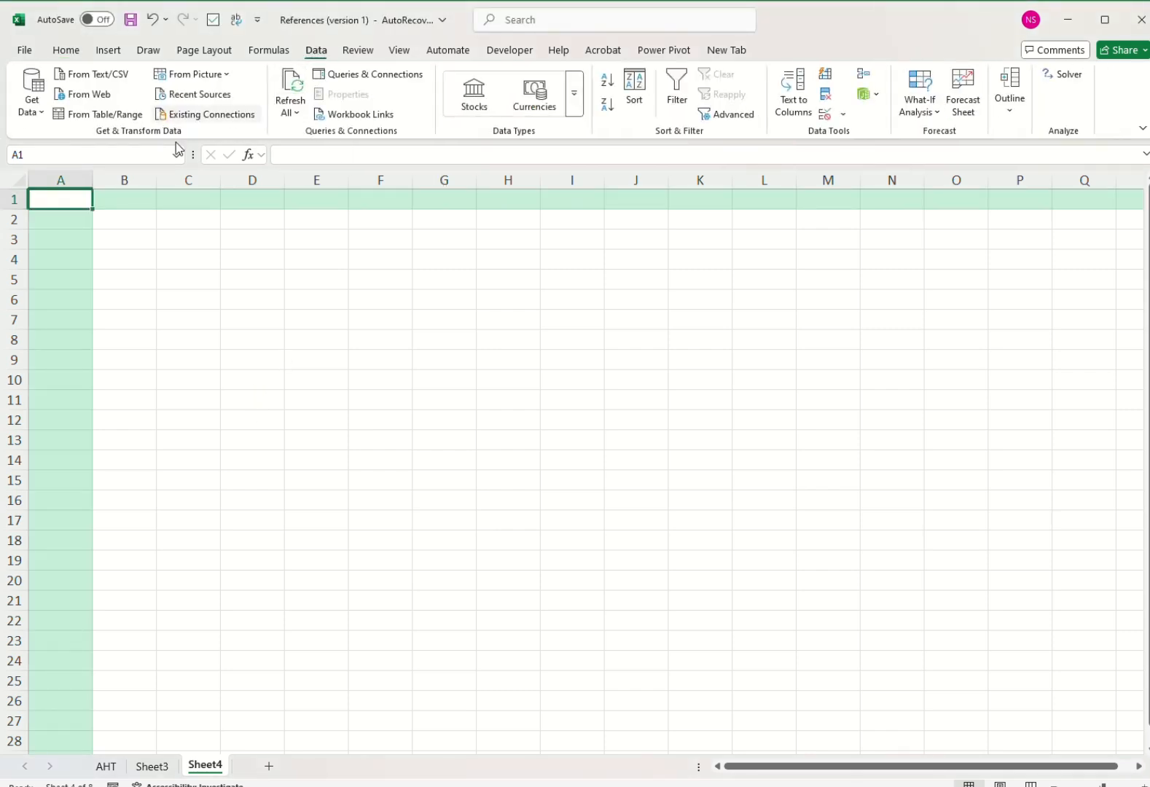
left_click(48, 114)
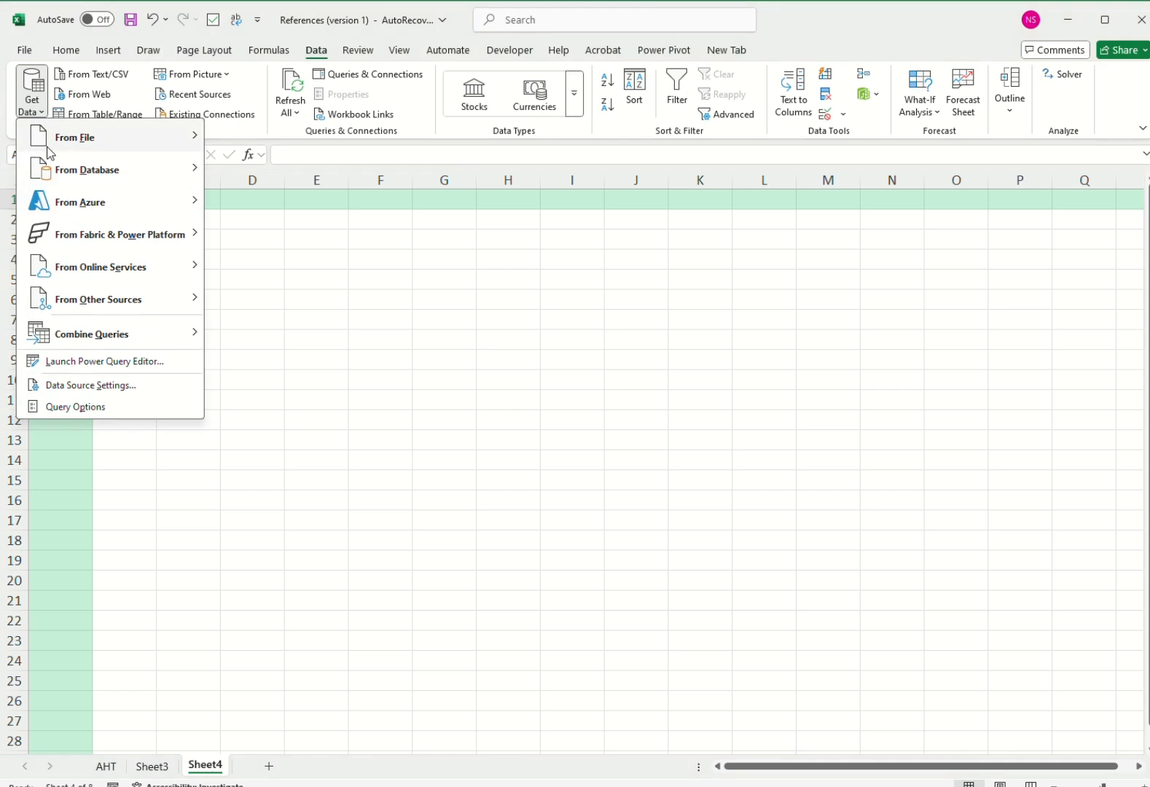
mouse_move(107, 145)
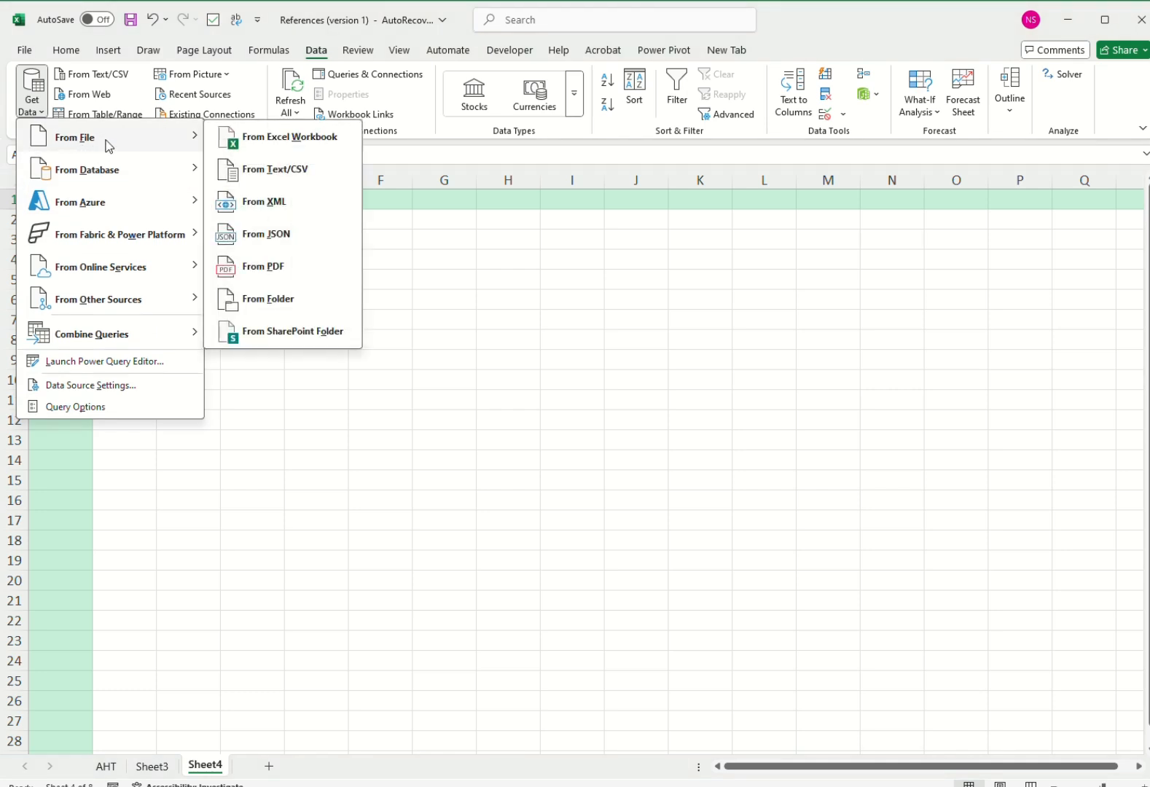
left_click(265, 309)
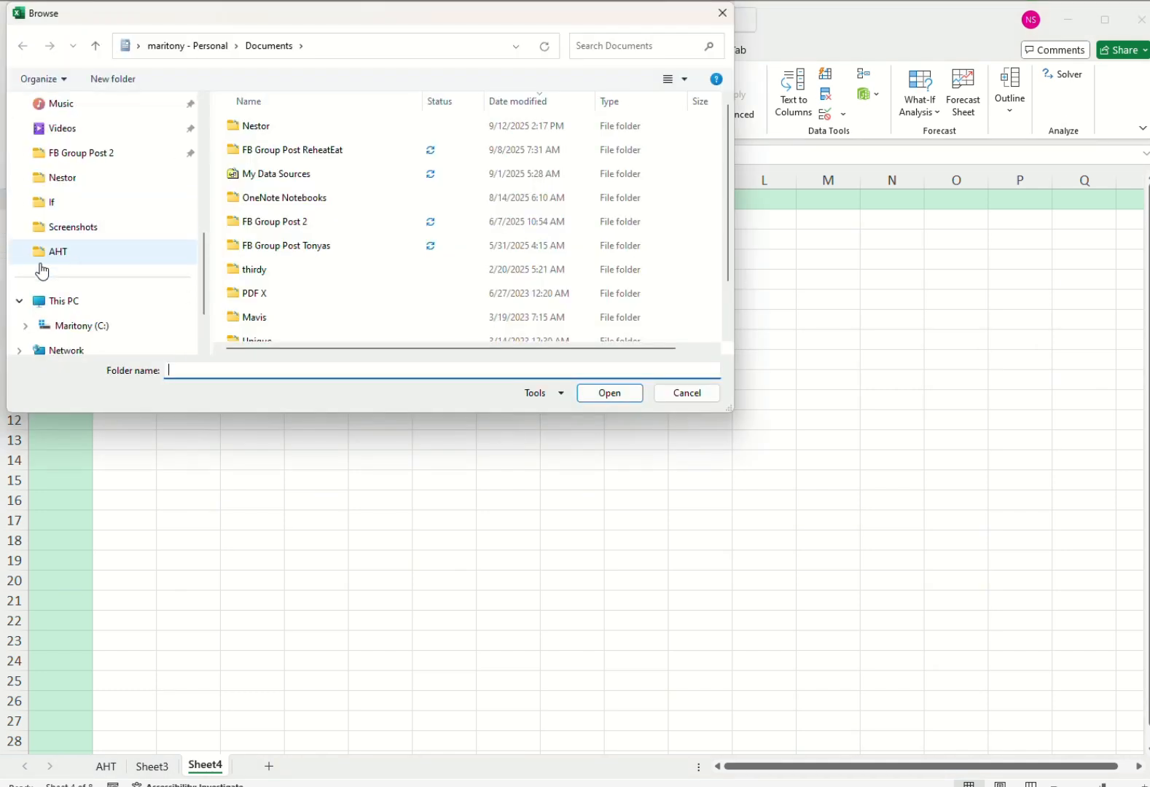
left_click(56, 253)
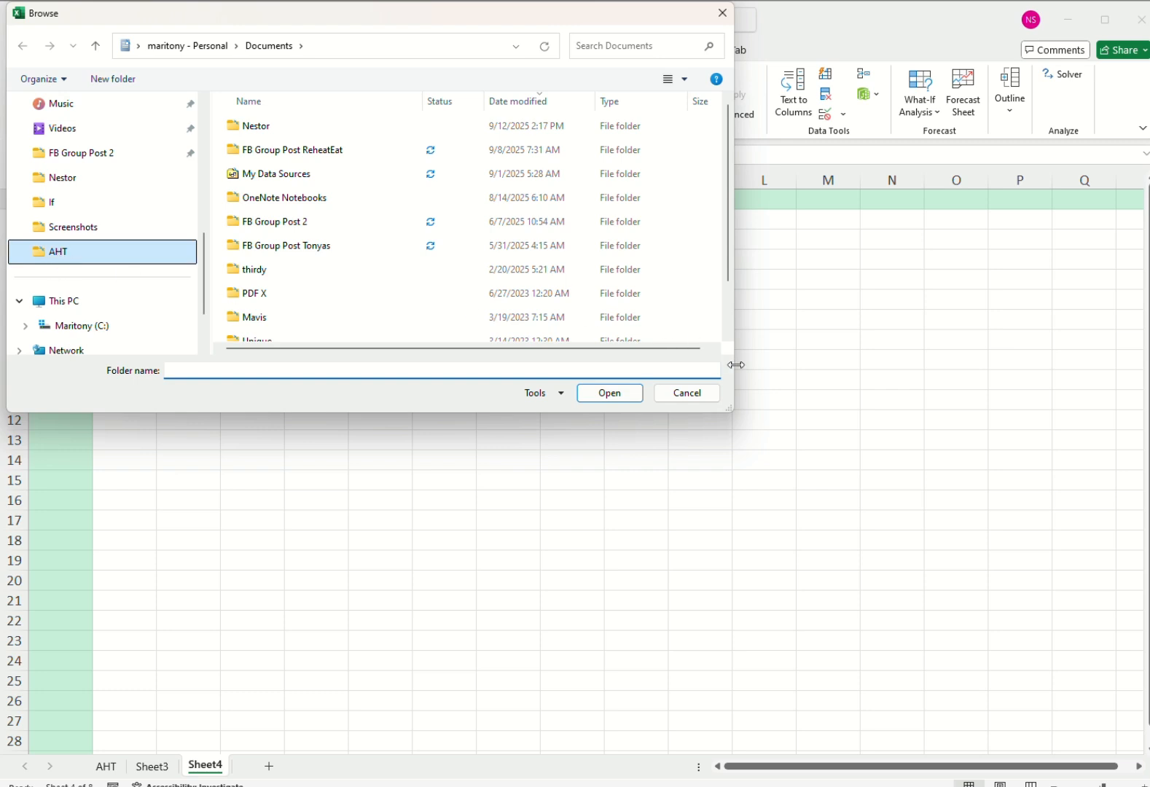
left_click(610, 394)
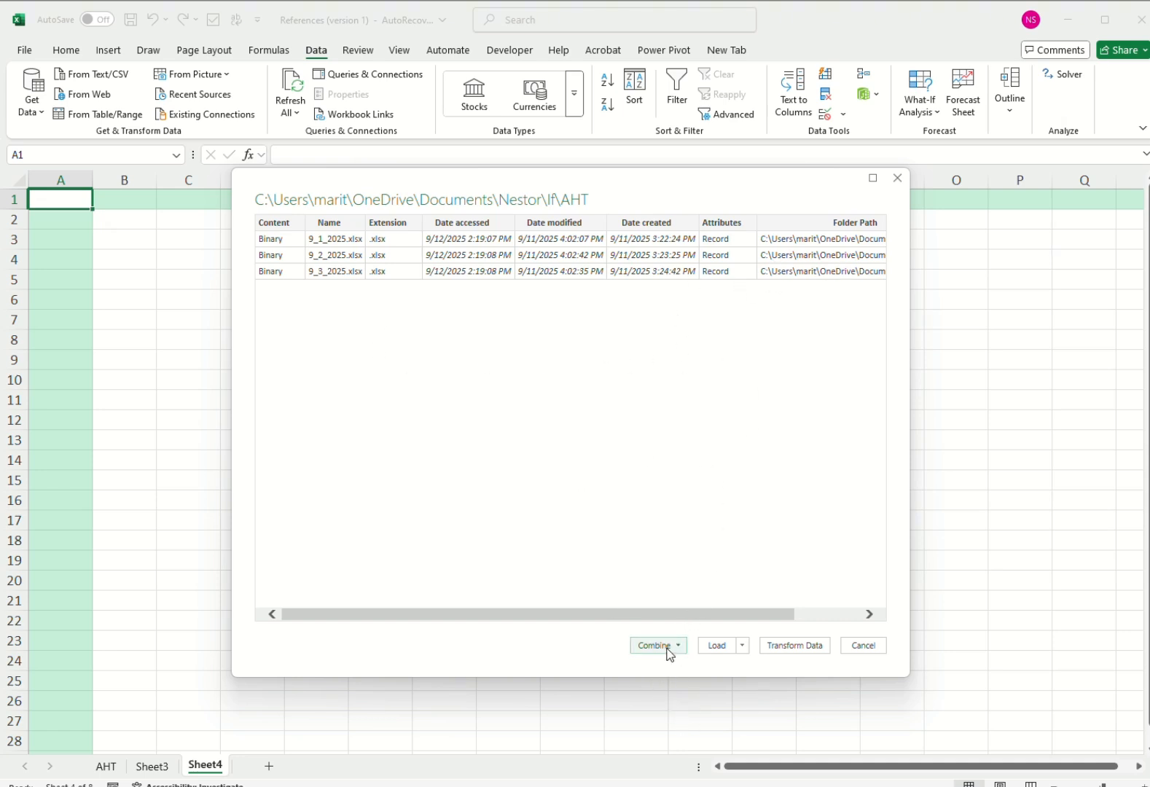
Combine and transform the folder's workbooks, using the first file as the sample and extracting Sheet1 from each file.
left_click(667, 646)
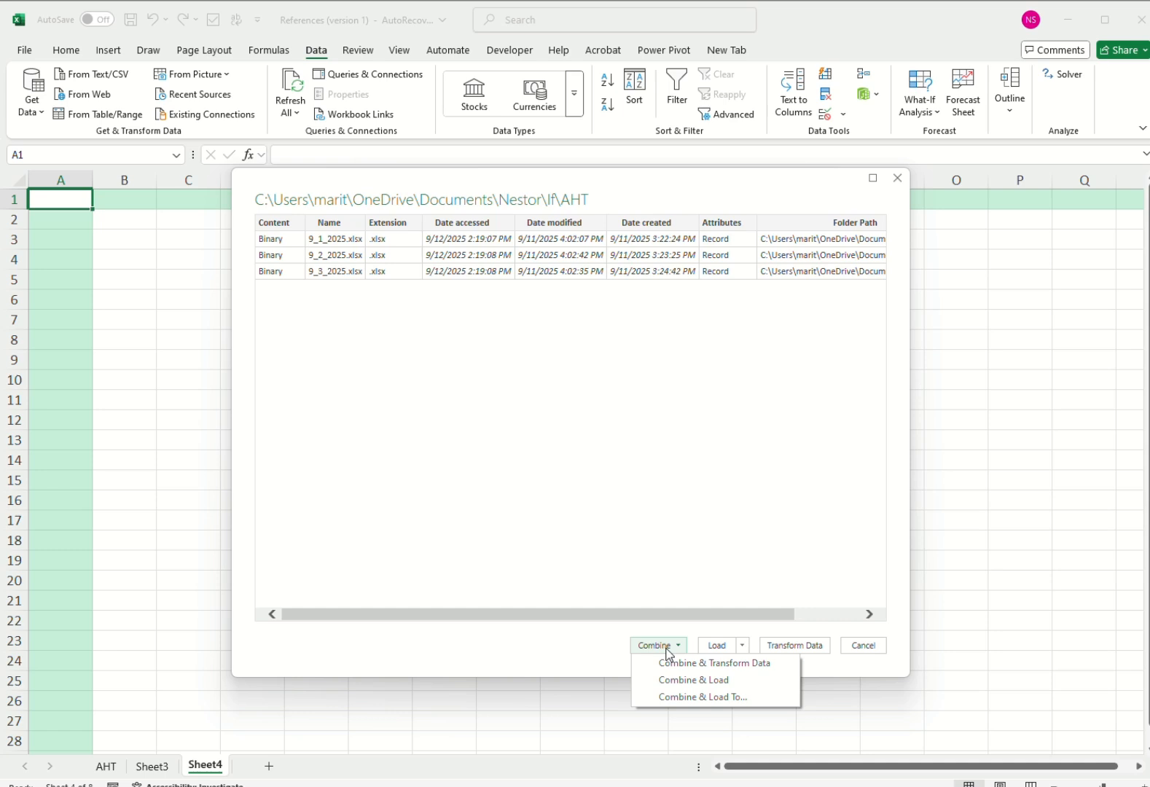
left_click(712, 664)
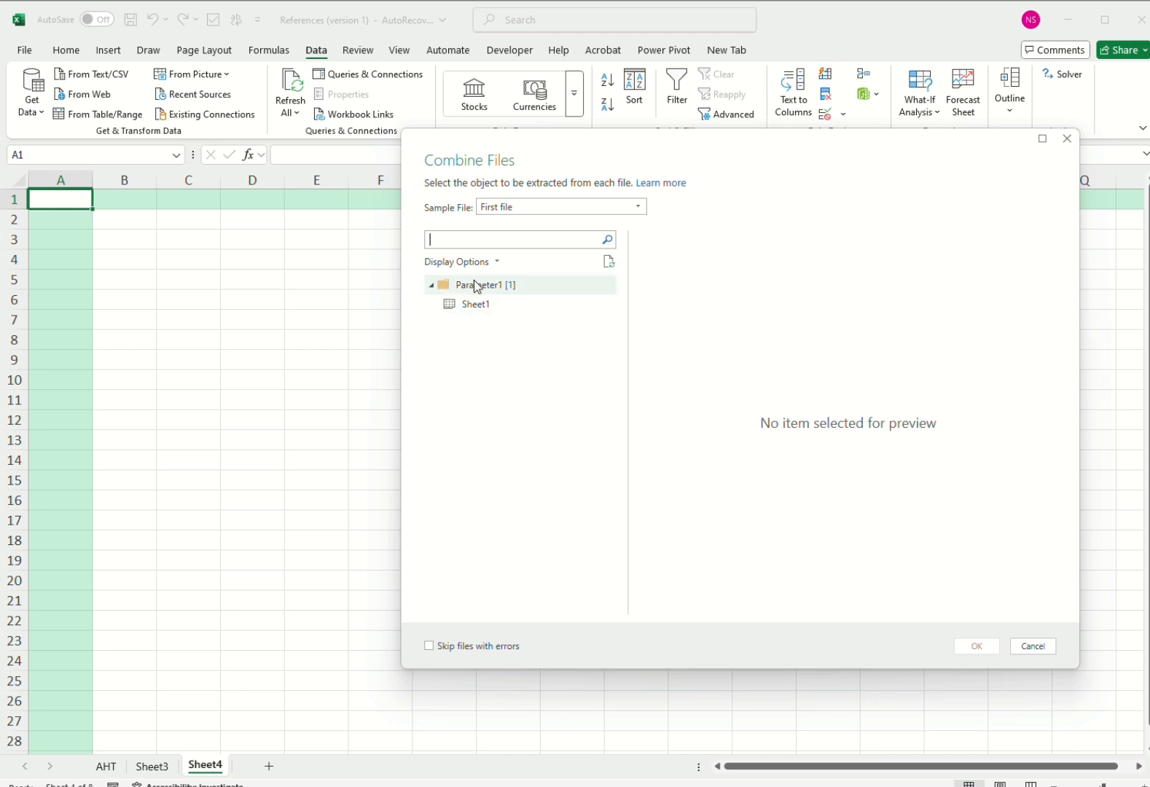
left_click(516, 239)
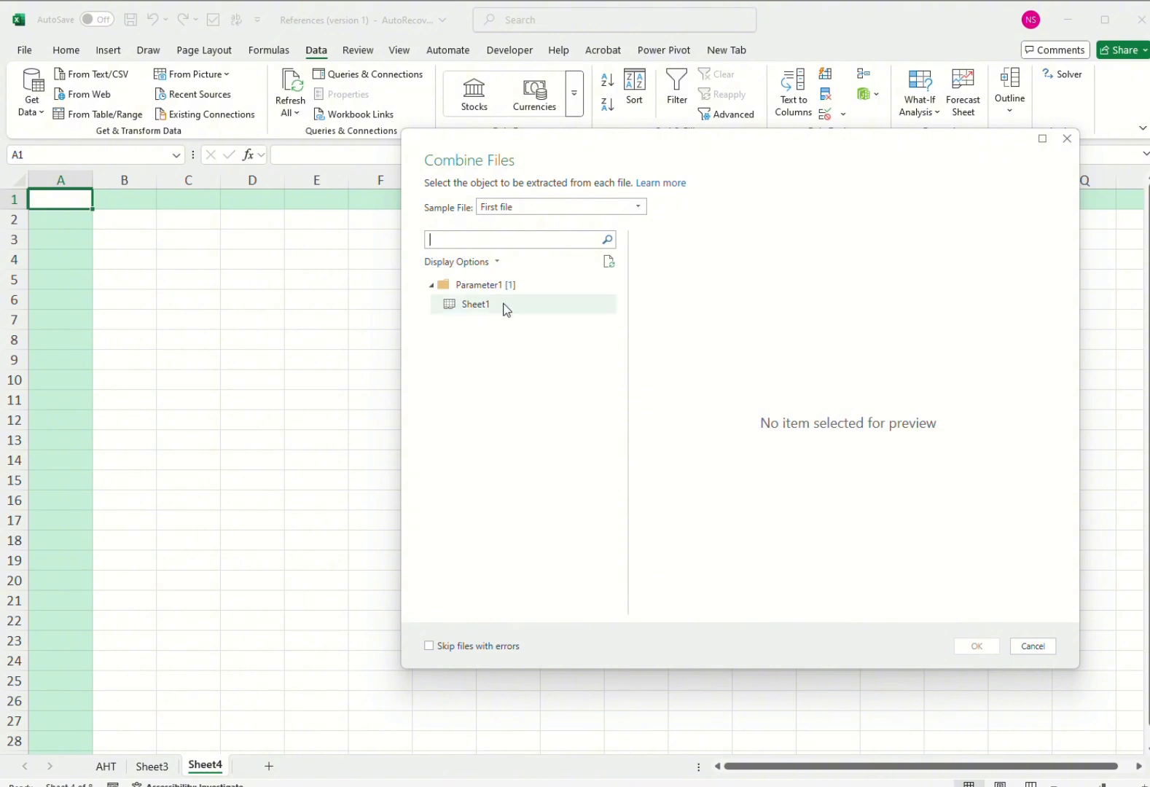
left_click(495, 311)
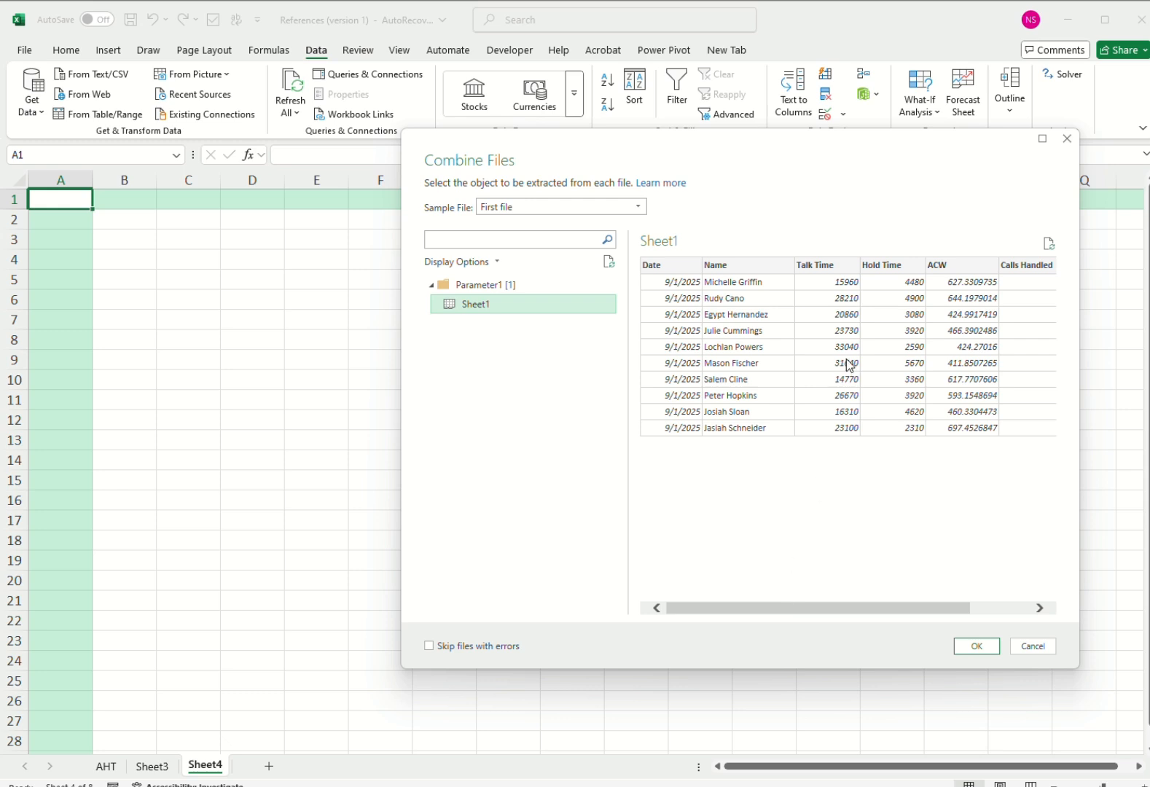
mouse_move(812, 610)
left_mouse_down()
mouse_move(934, 623)
mouse_move(792, 613)
left_mouse_up()
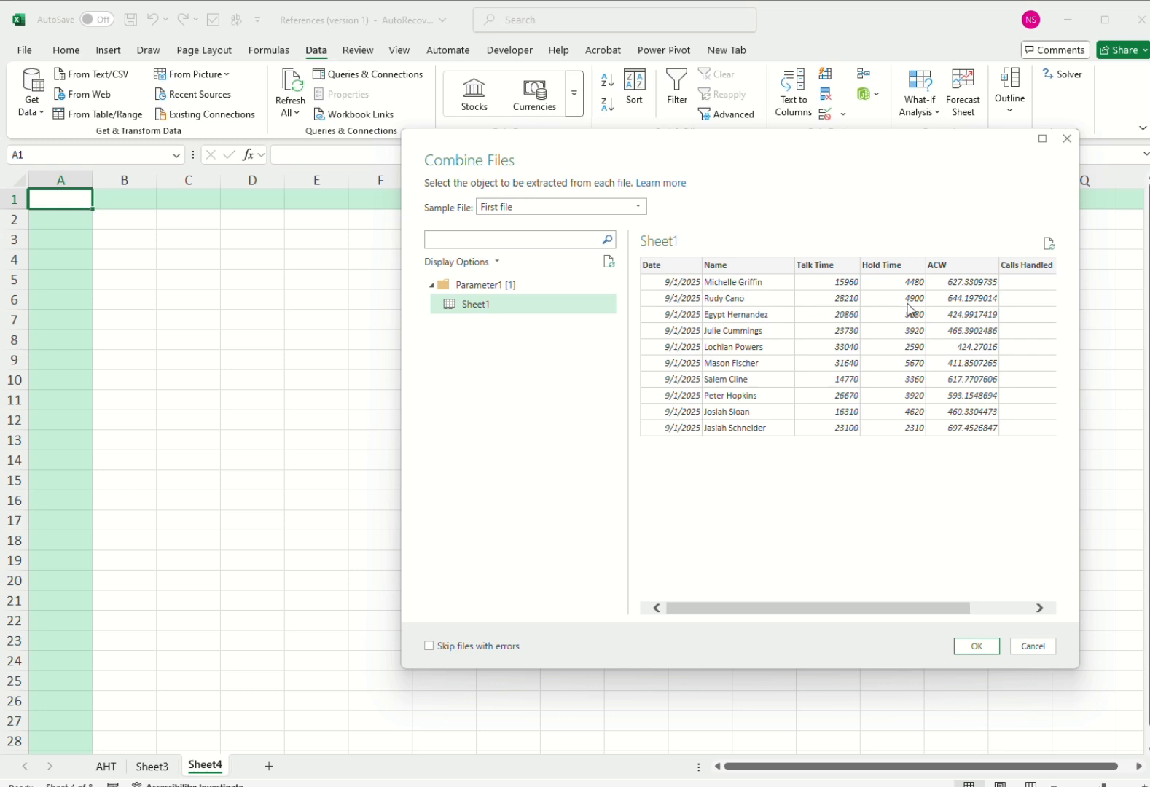
left_click_drag(941, 611, 851, 505)
left_click(977, 647)
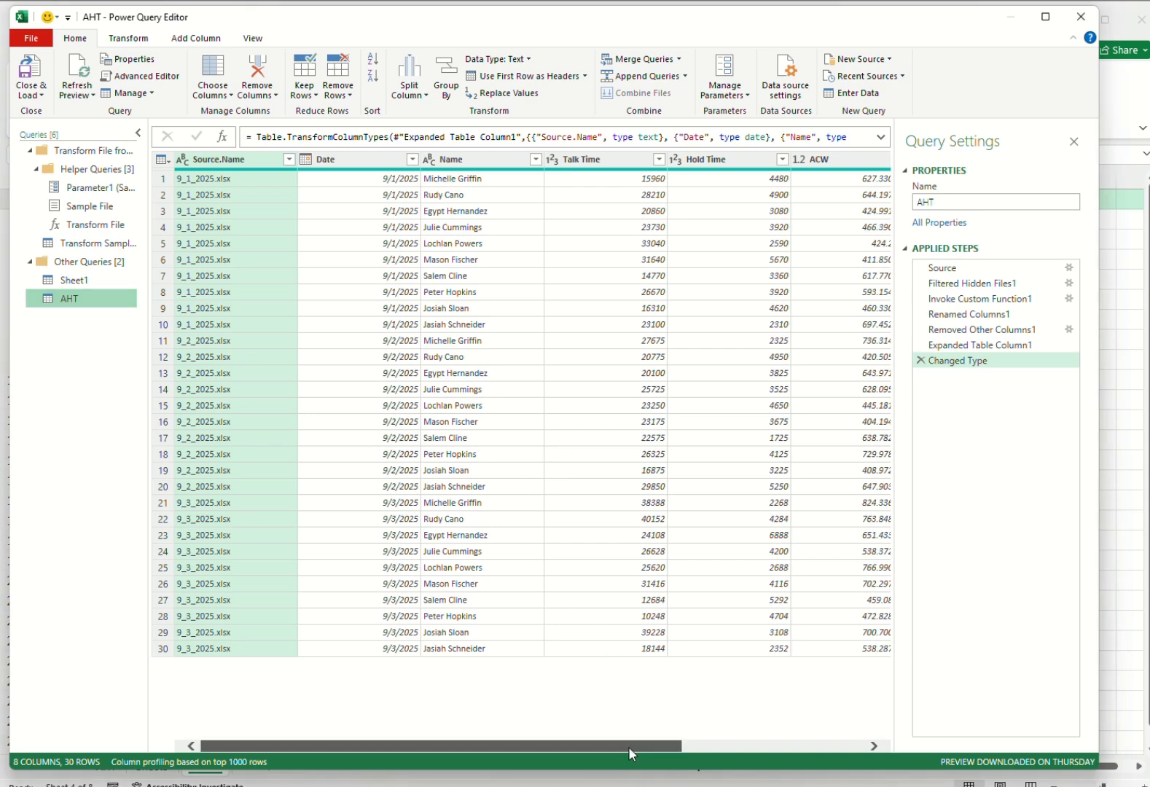
Remove the empty Column7 and the Source.Name column from the AHT query.
left_click_drag(628, 746, 916, 737)
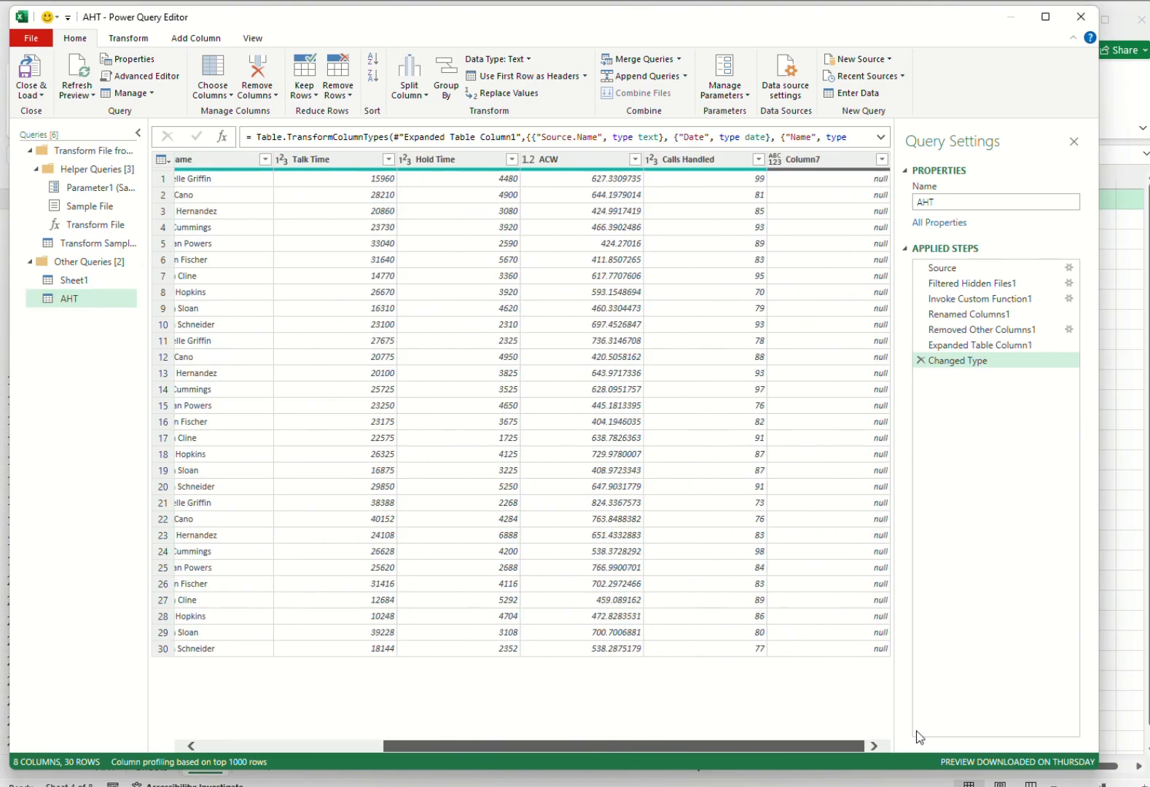
left_click(817, 157)
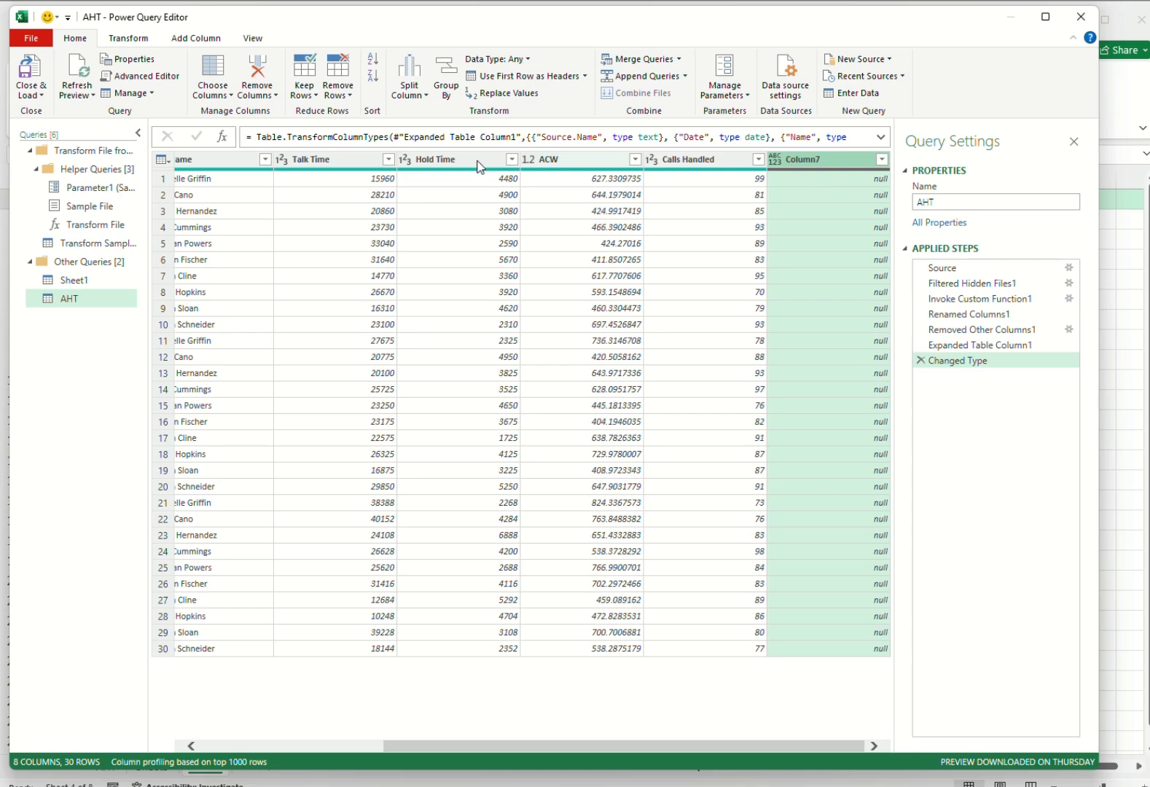
left_click(256, 71)
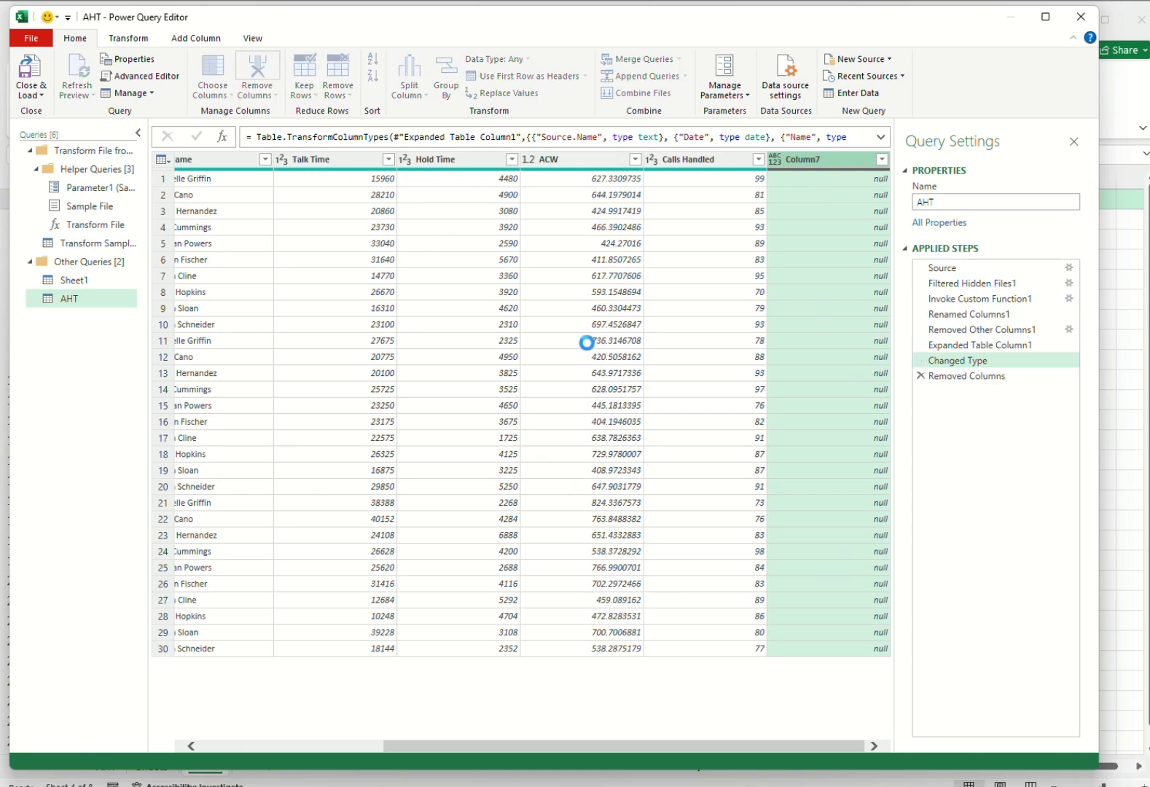
left_click_drag(801, 752, 688, 751)
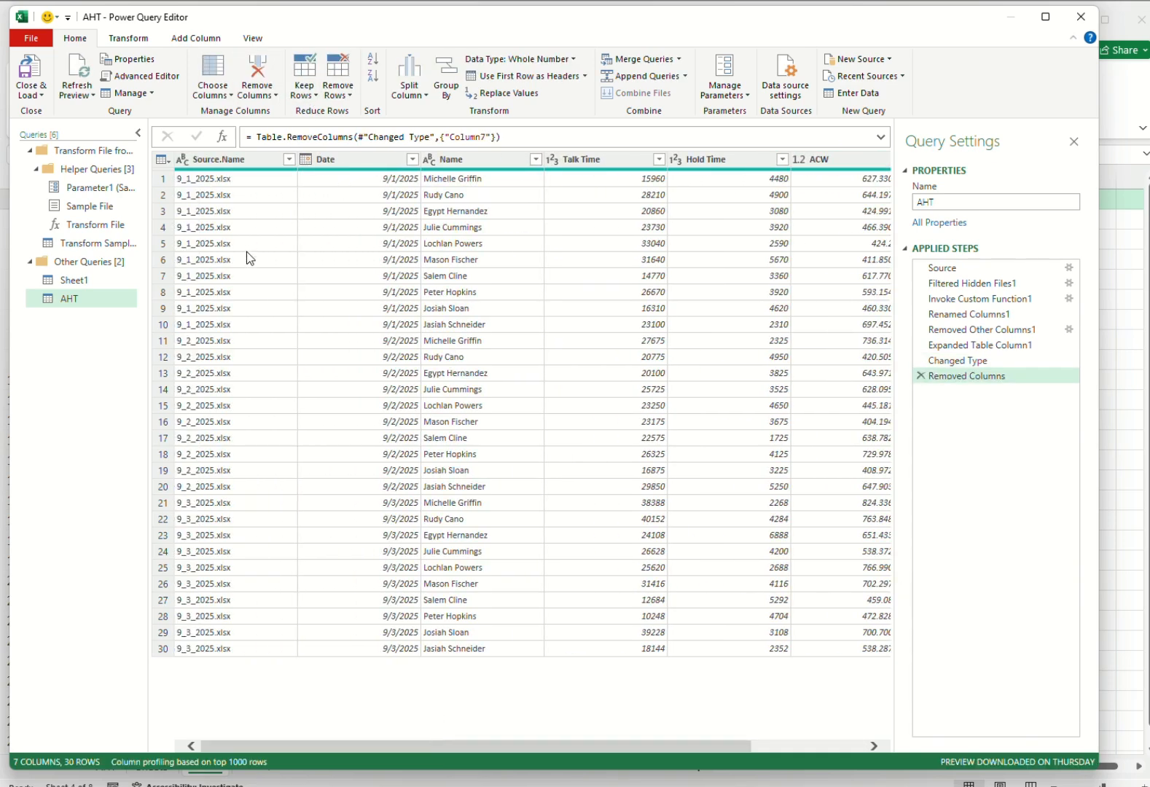
left_click(234, 165)
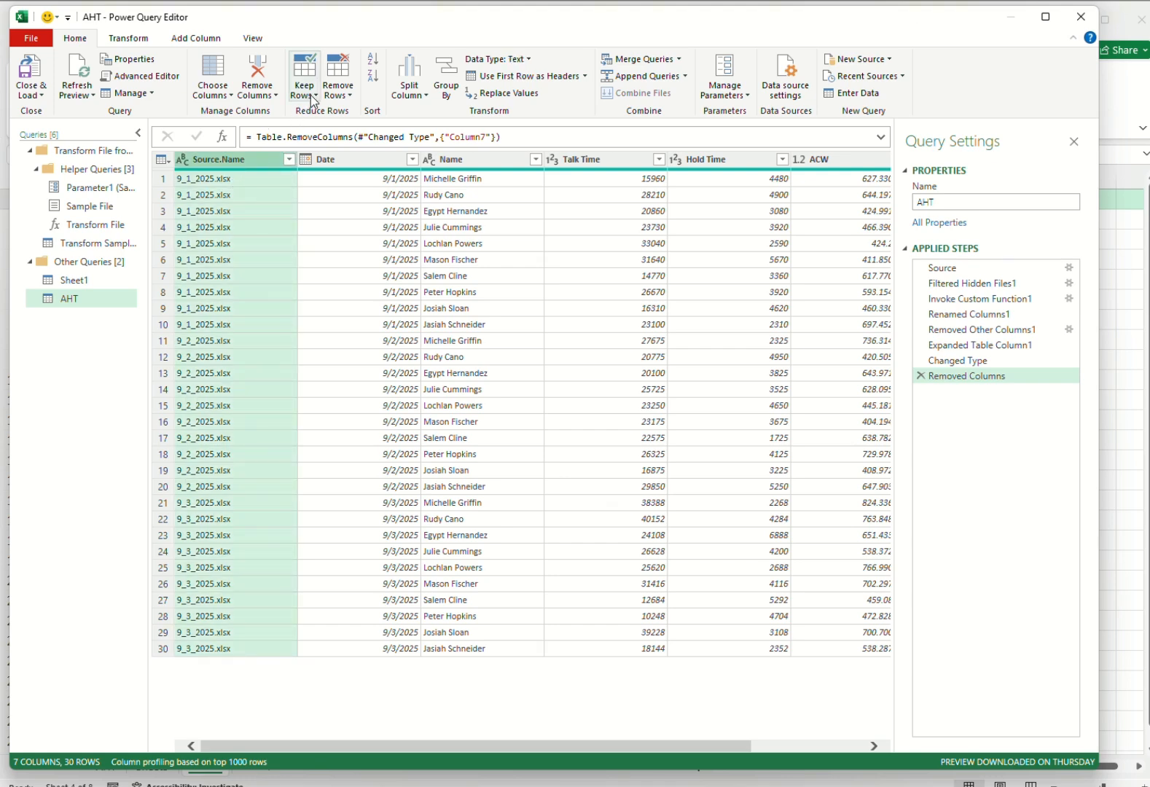
left_click(259, 76)
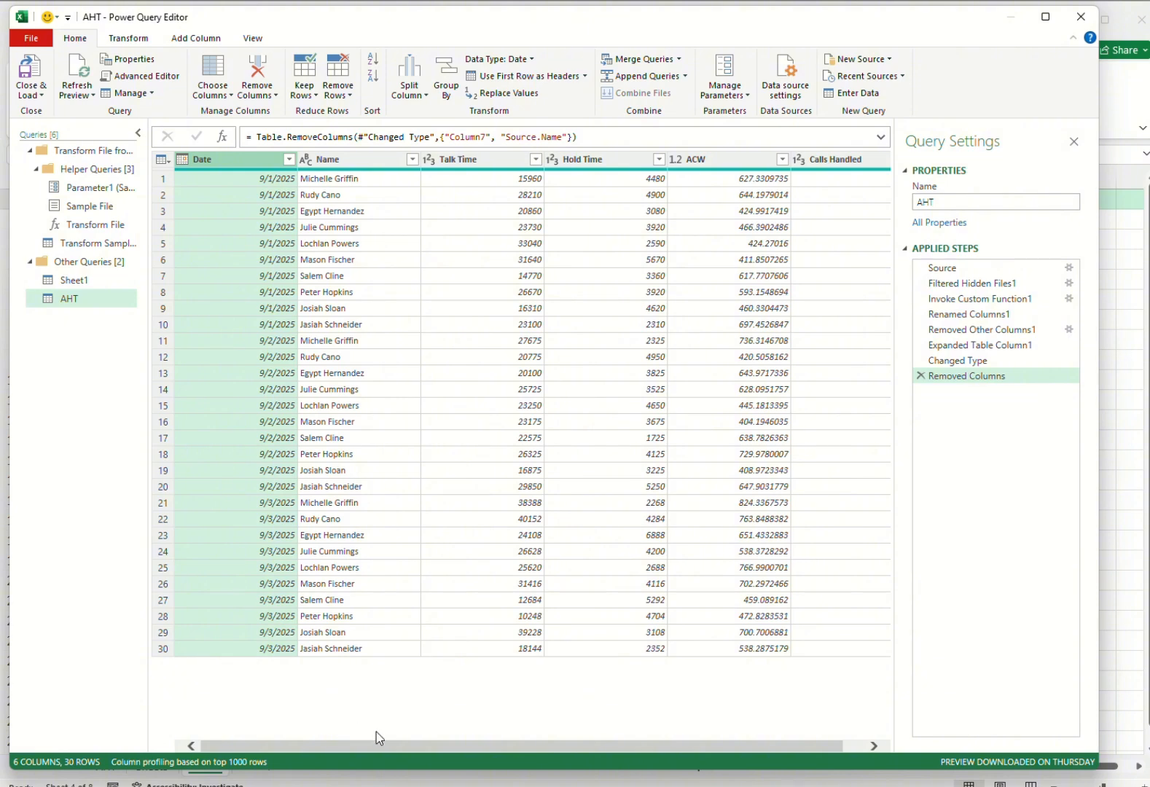
Start a custom column in the AHT query and name it AHT.
scroll(614, 745, "right", 2)
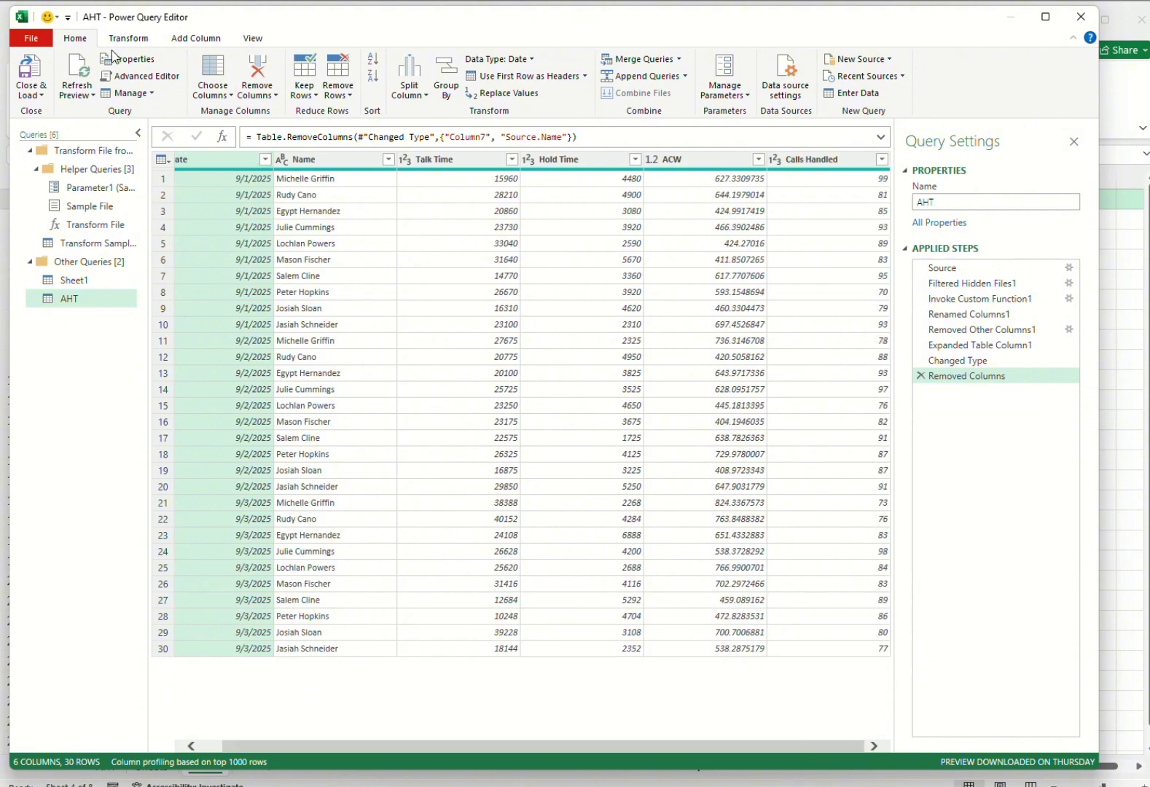
left_click(198, 39)
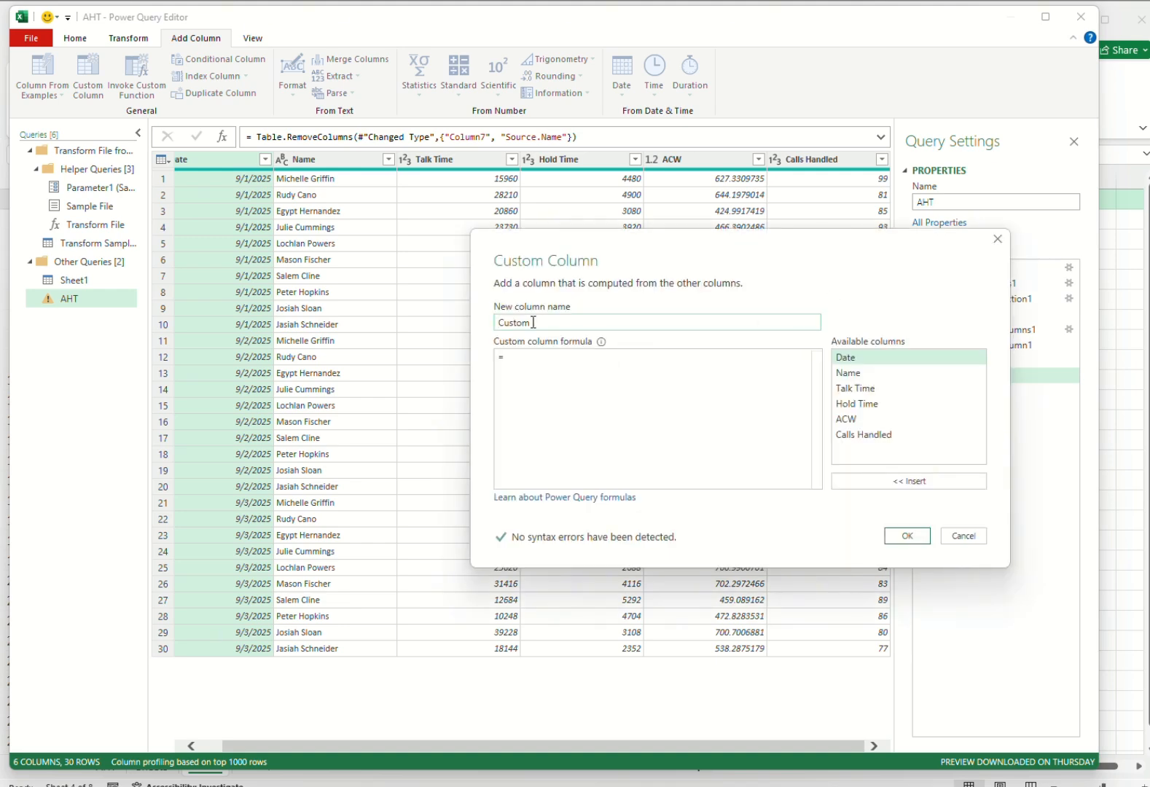
left_click_drag(530, 322, 480, 325)
type("AHT")
Define the custom column formula as ([Talk Time]+[Hold Time]+[ACW])/[Calls Handled] and add the column.
left_click(516, 354)
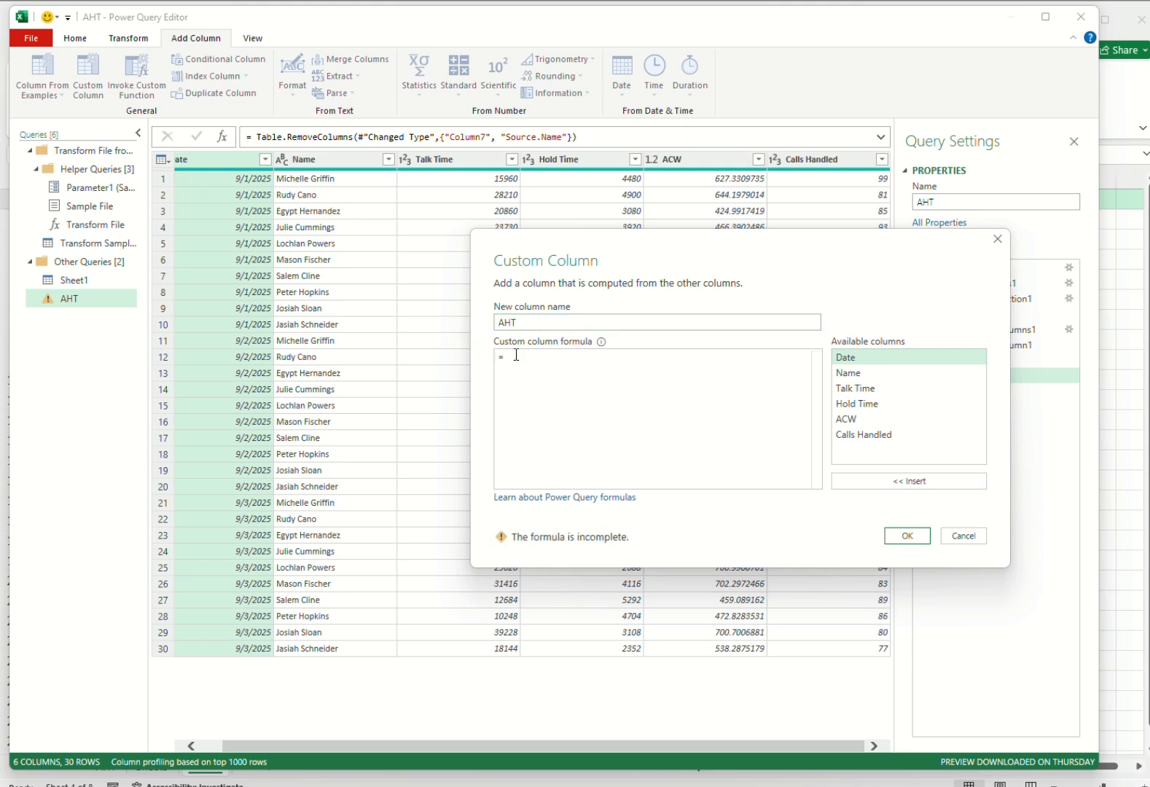
type("(")
double_click(886, 389)
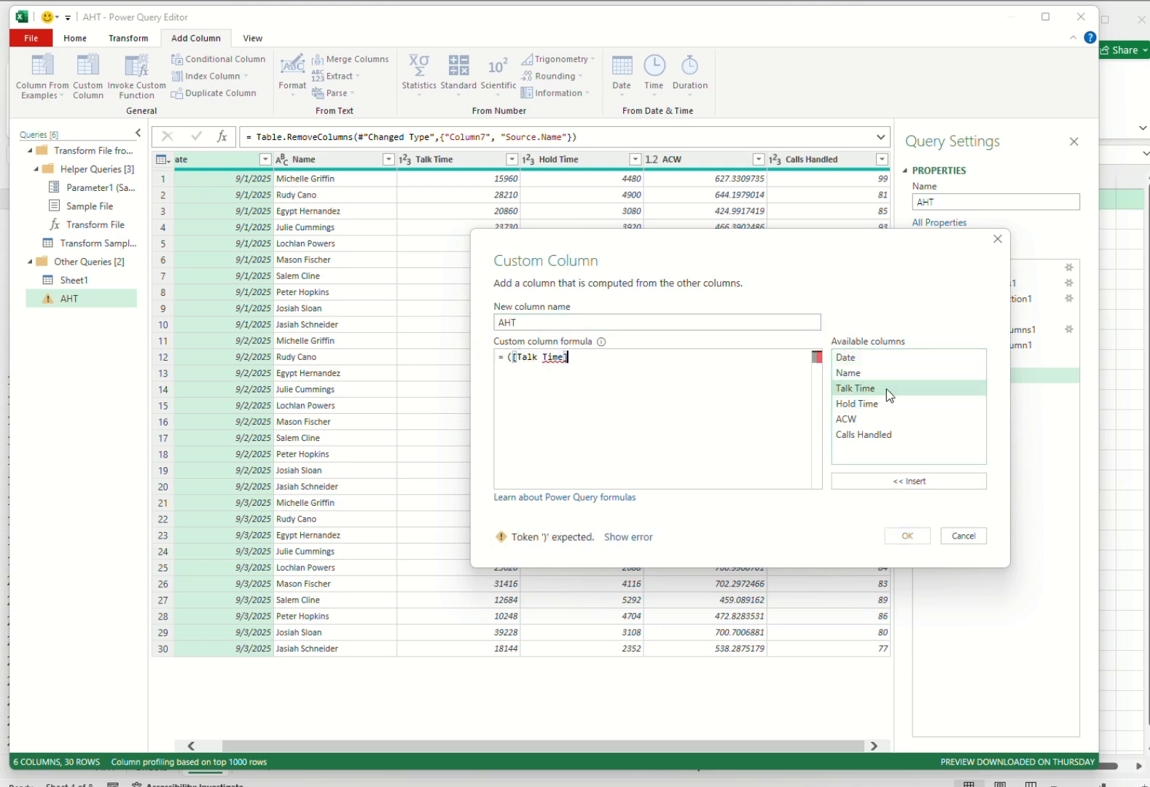
type("+")
double_click(866, 406)
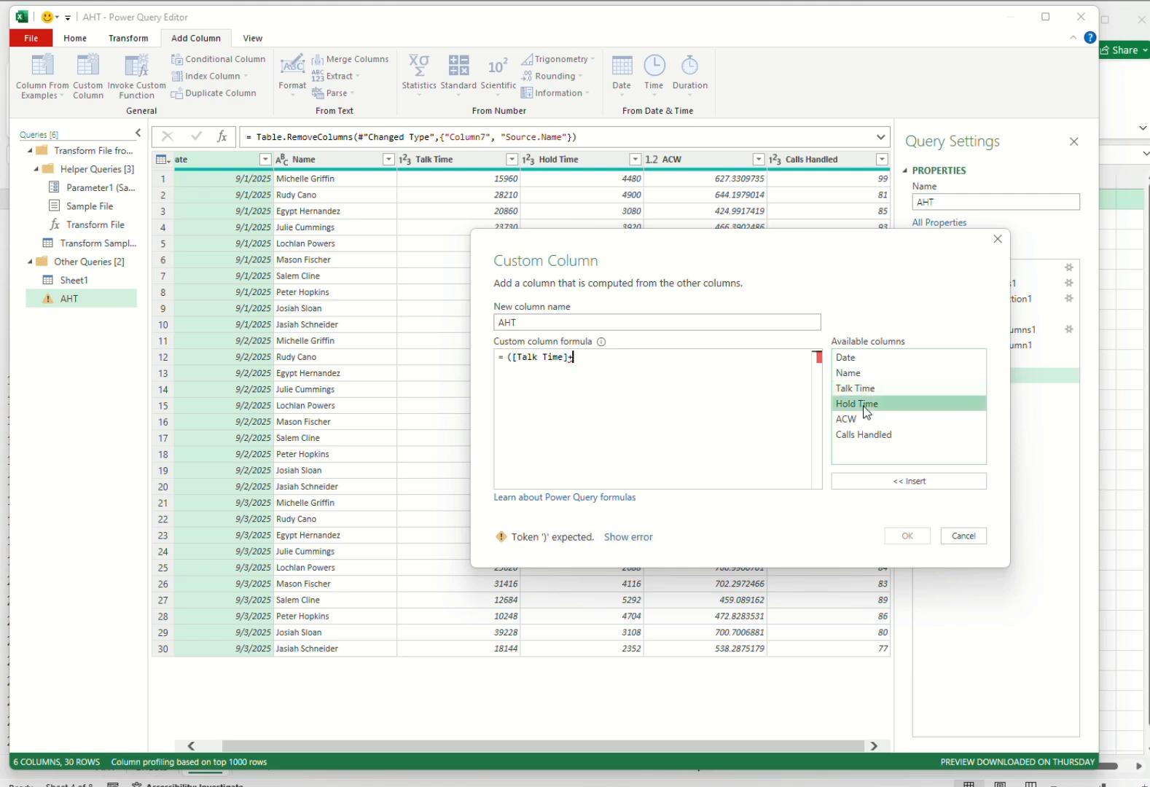
type("+")
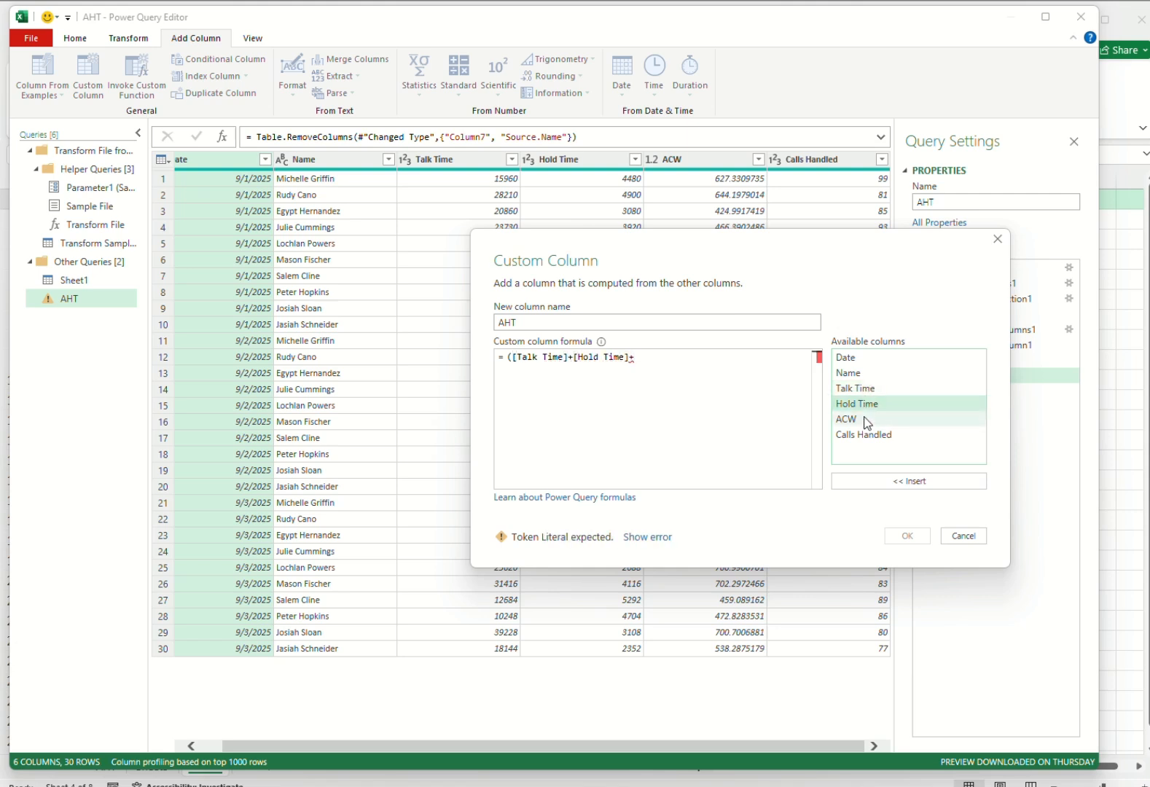
double_click(866, 420)
type(")")
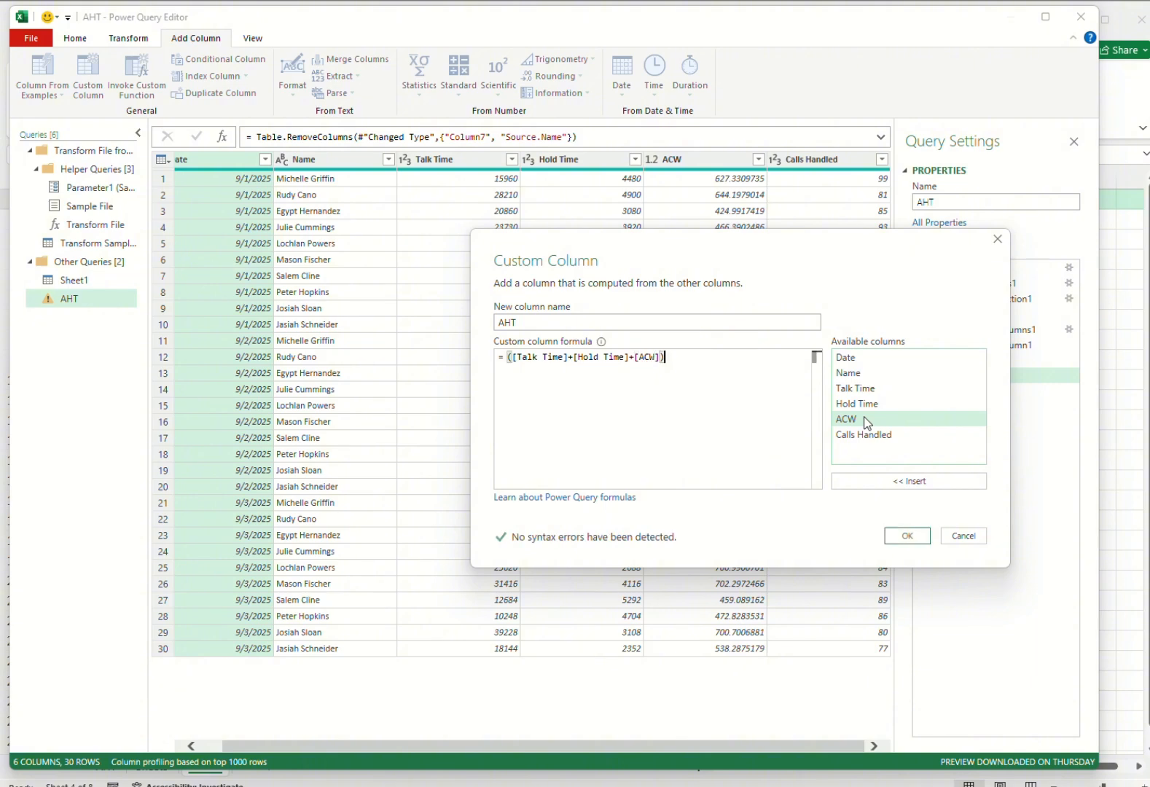
type("/")
double_click(898, 436)
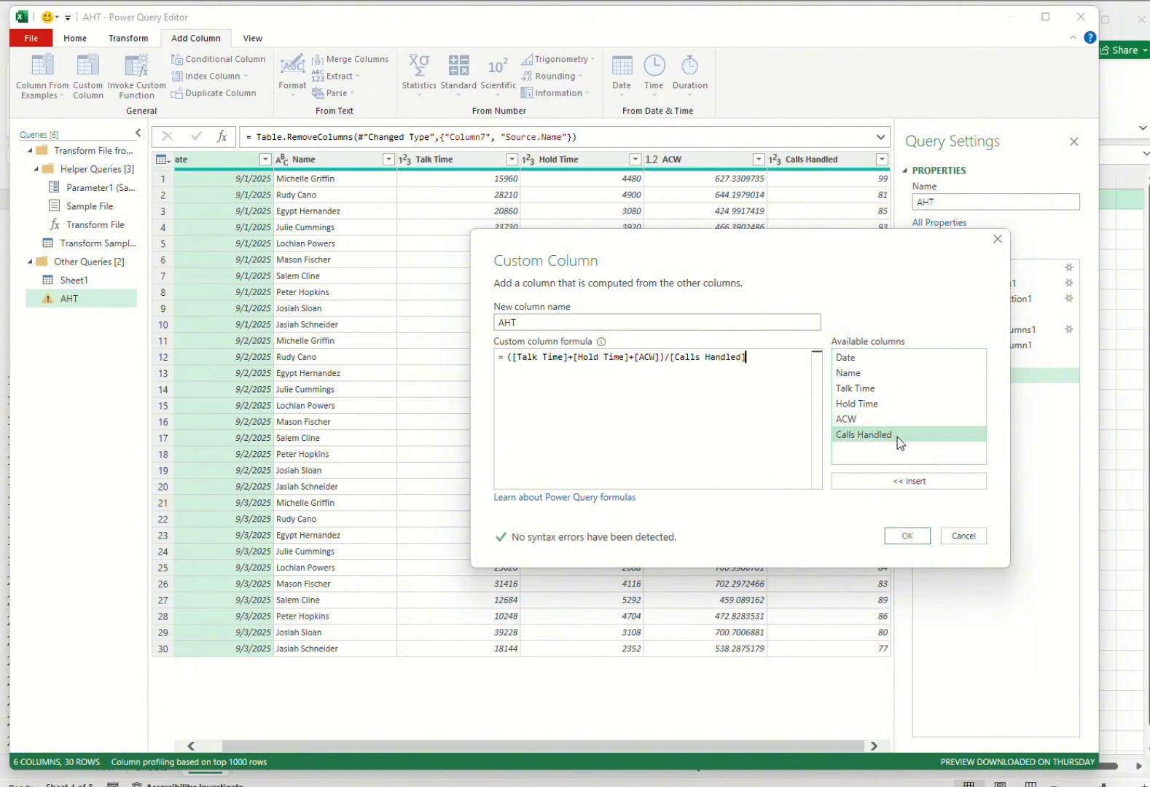
left_click(906, 535)
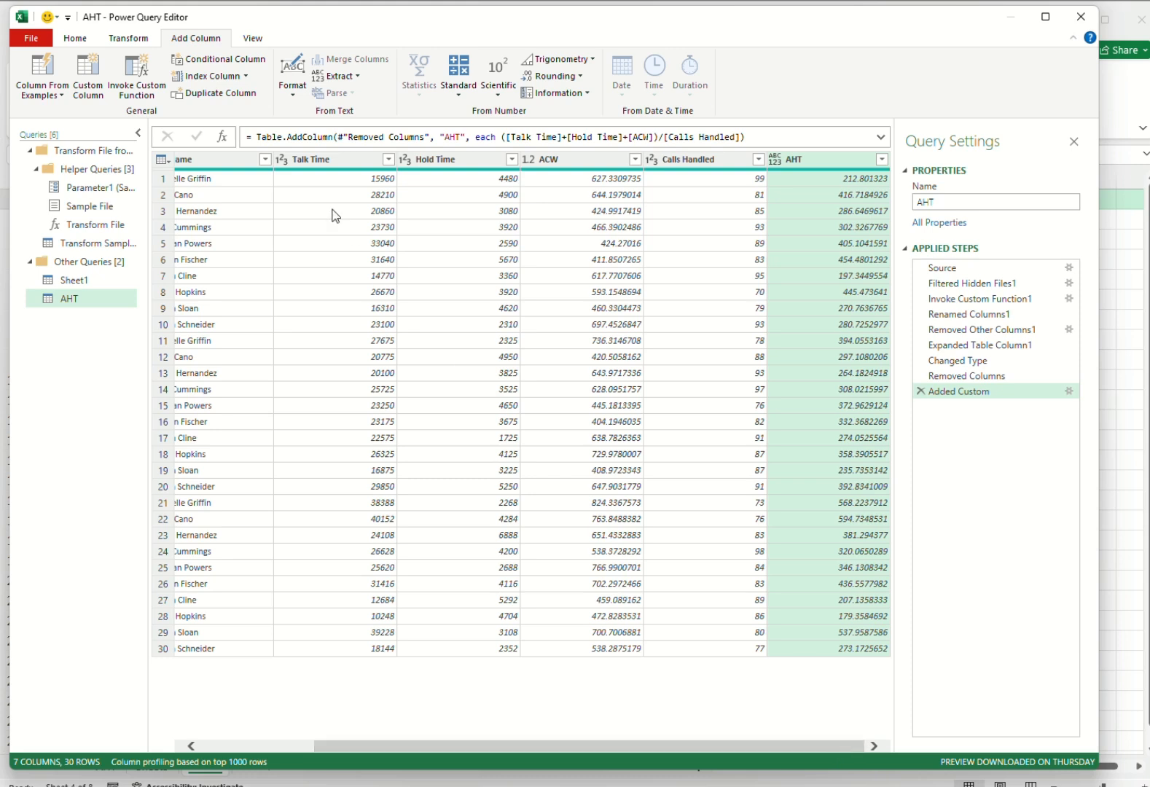
Close the query and load it as a table into the existing worksheet Sheet4 at cell $A$1.
left_click(77, 38)
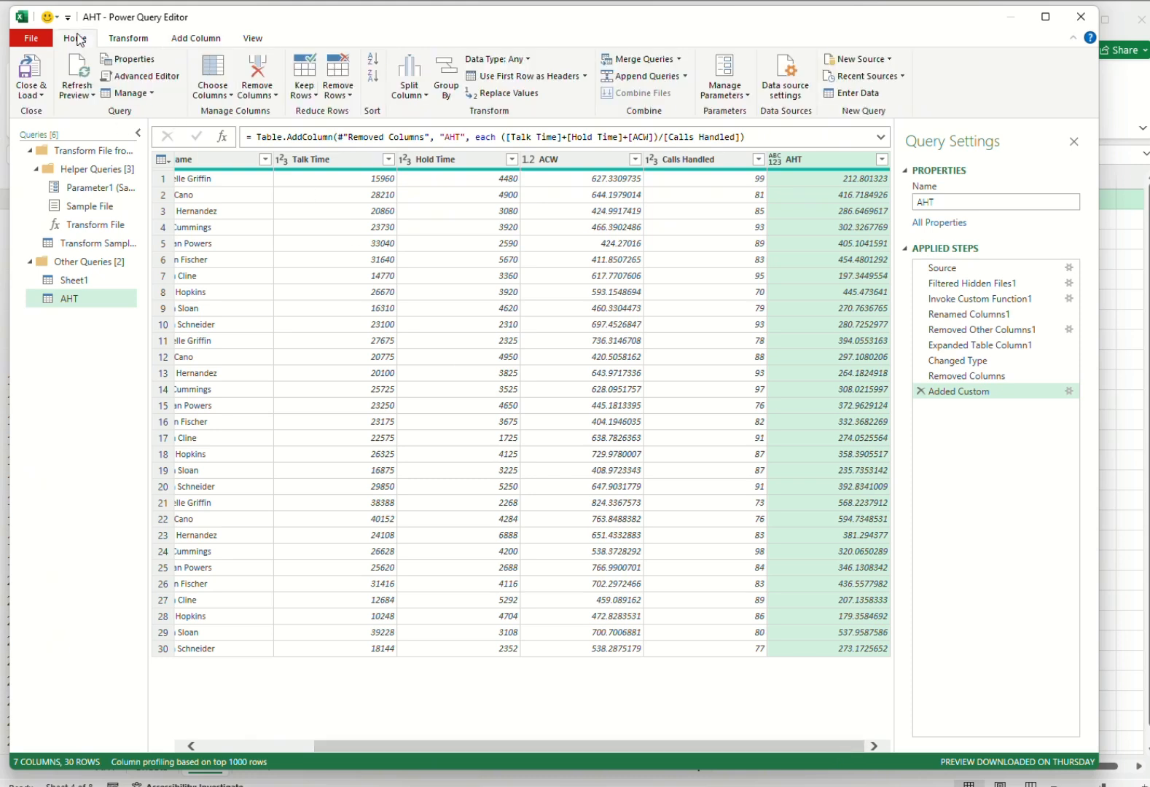
left_click(40, 96)
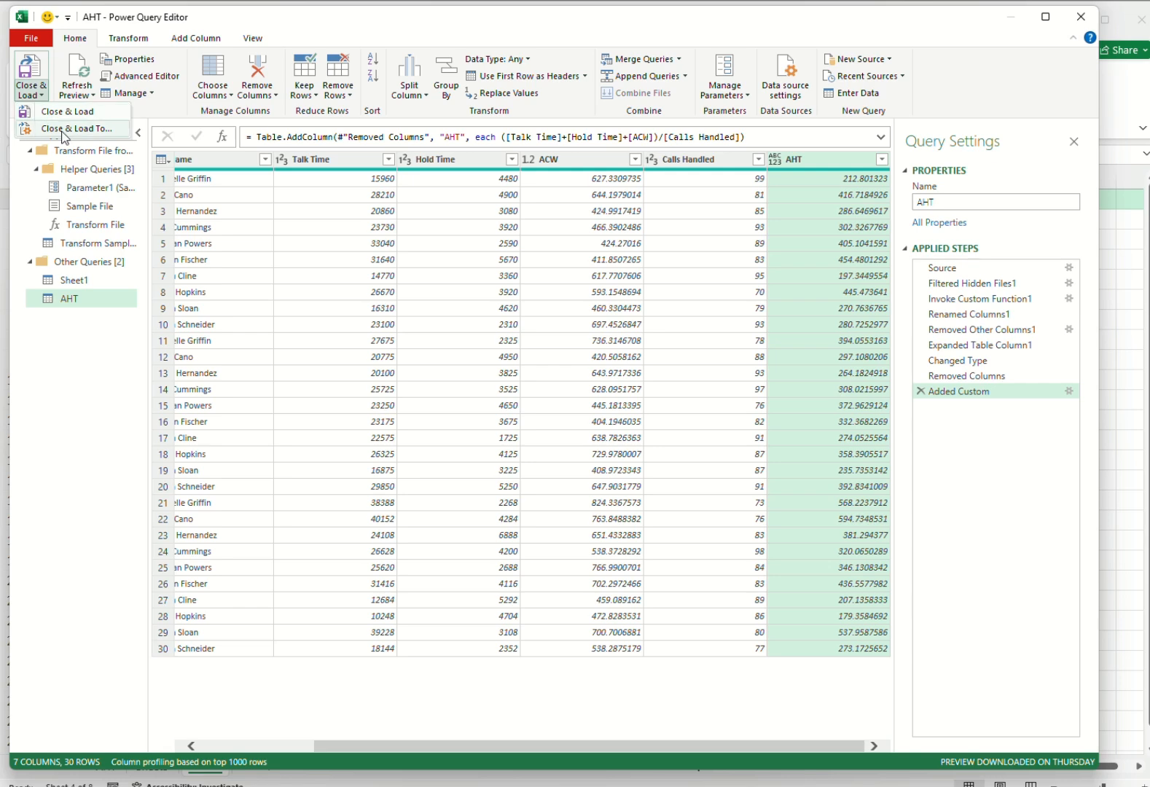
left_click(66, 129)
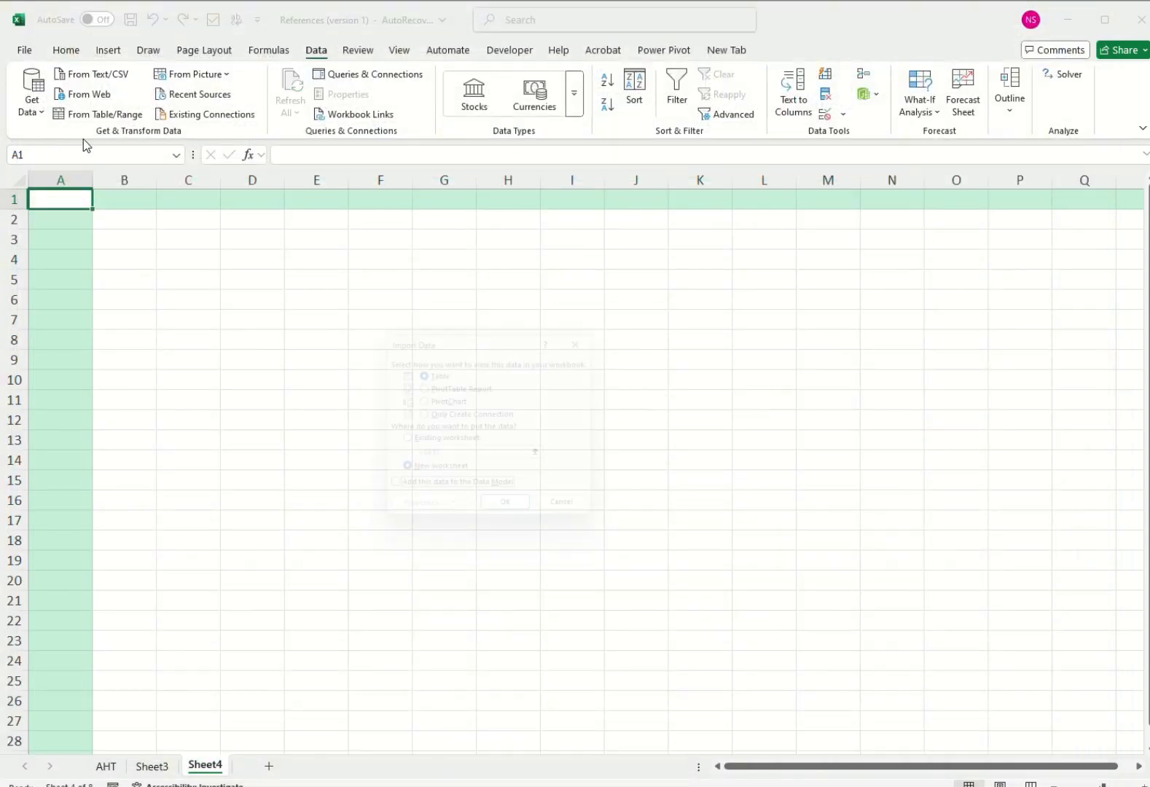
left_click(401, 442)
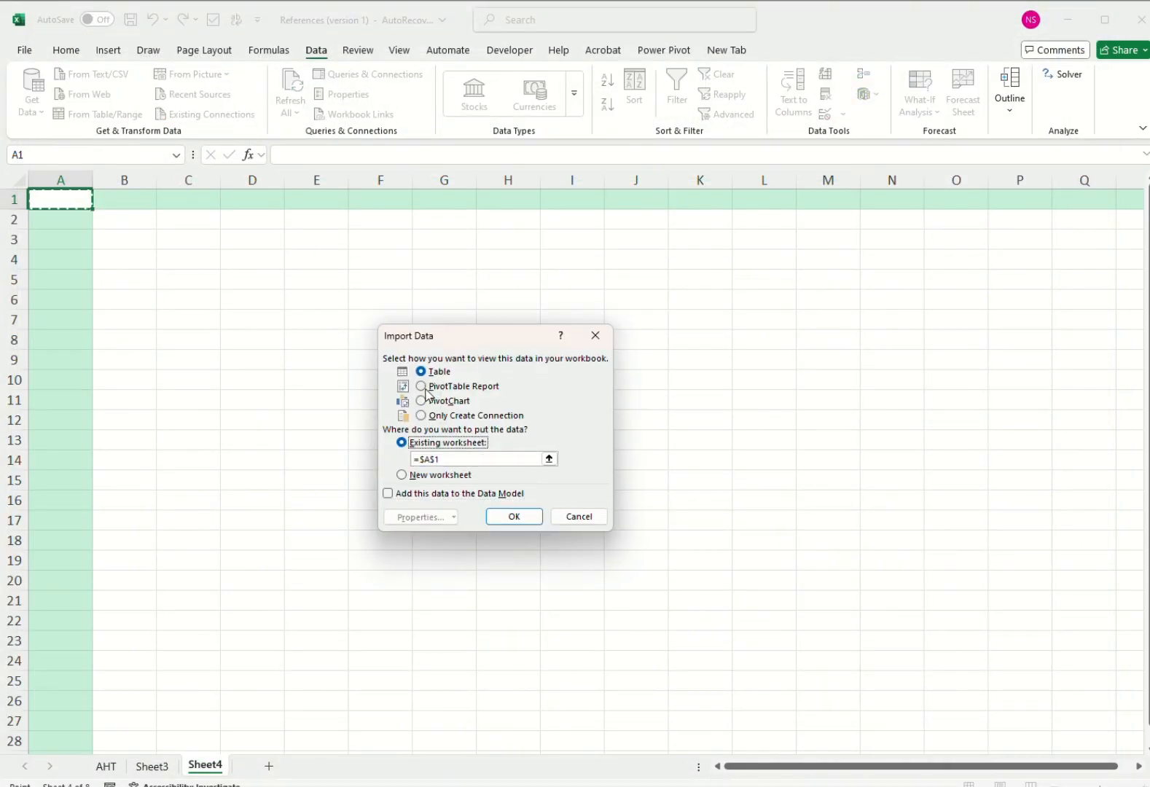
left_click(514, 516)
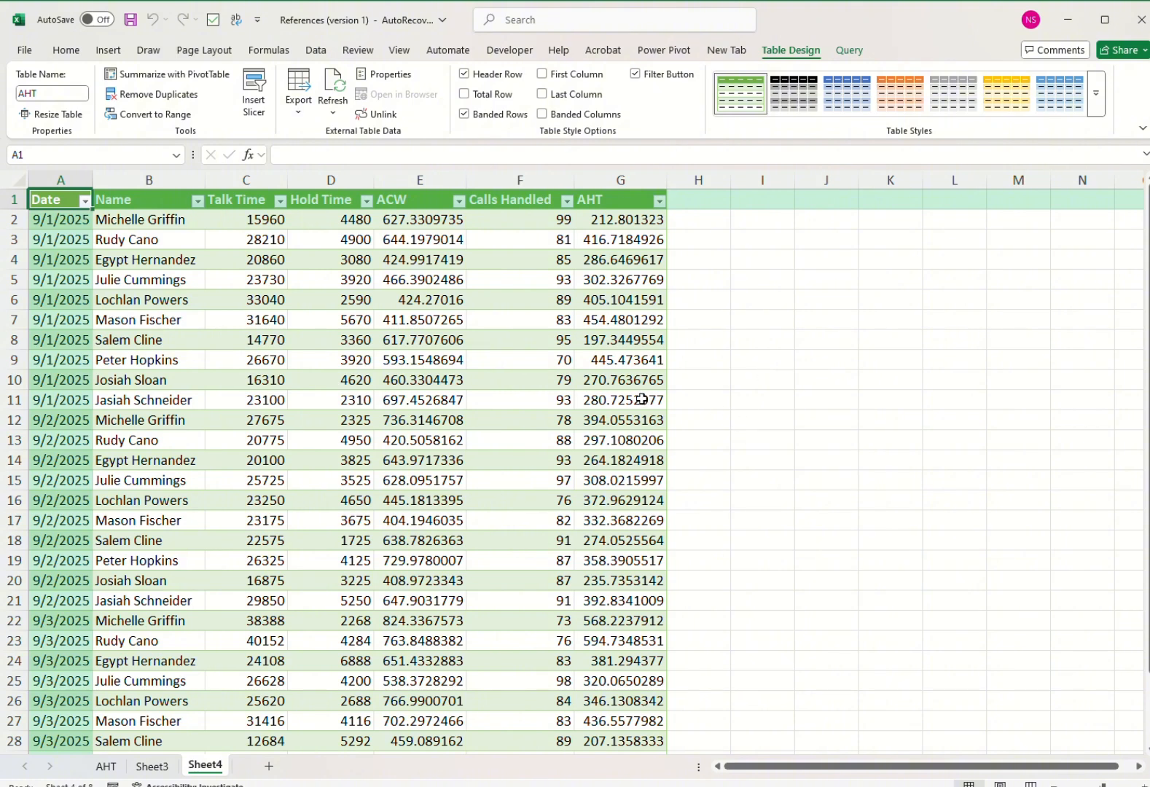
Review the loaded AHT table and check the workbook's queries and their load status in Queries & Connections.
scroll(615, 382, "down", 2)
scroll(603, 375, "up", 2)
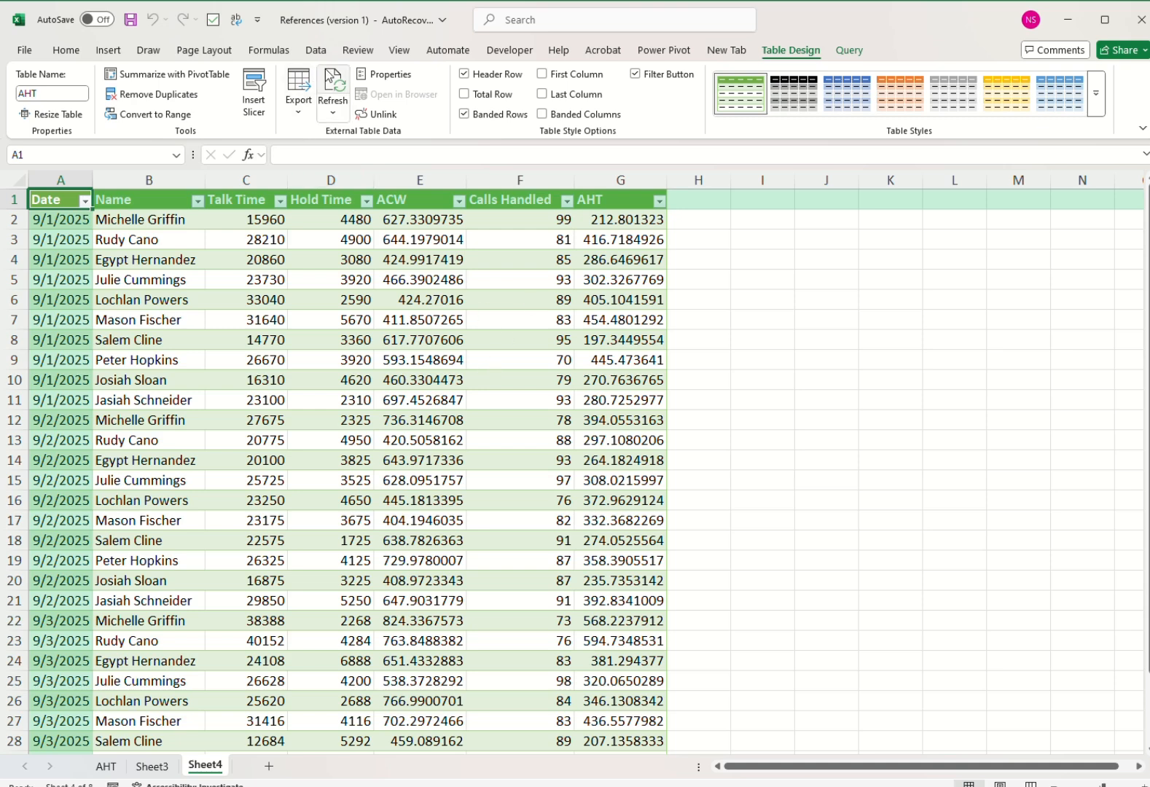
left_click(327, 50)
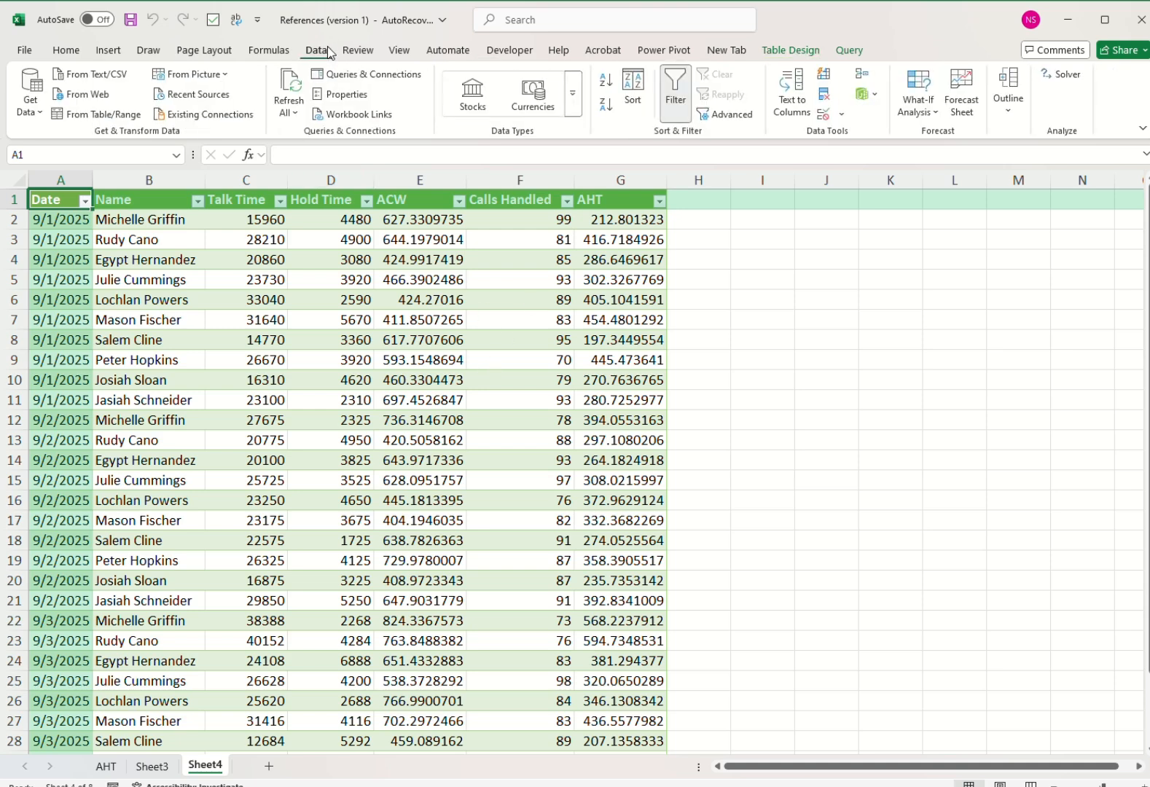
left_click(360, 74)
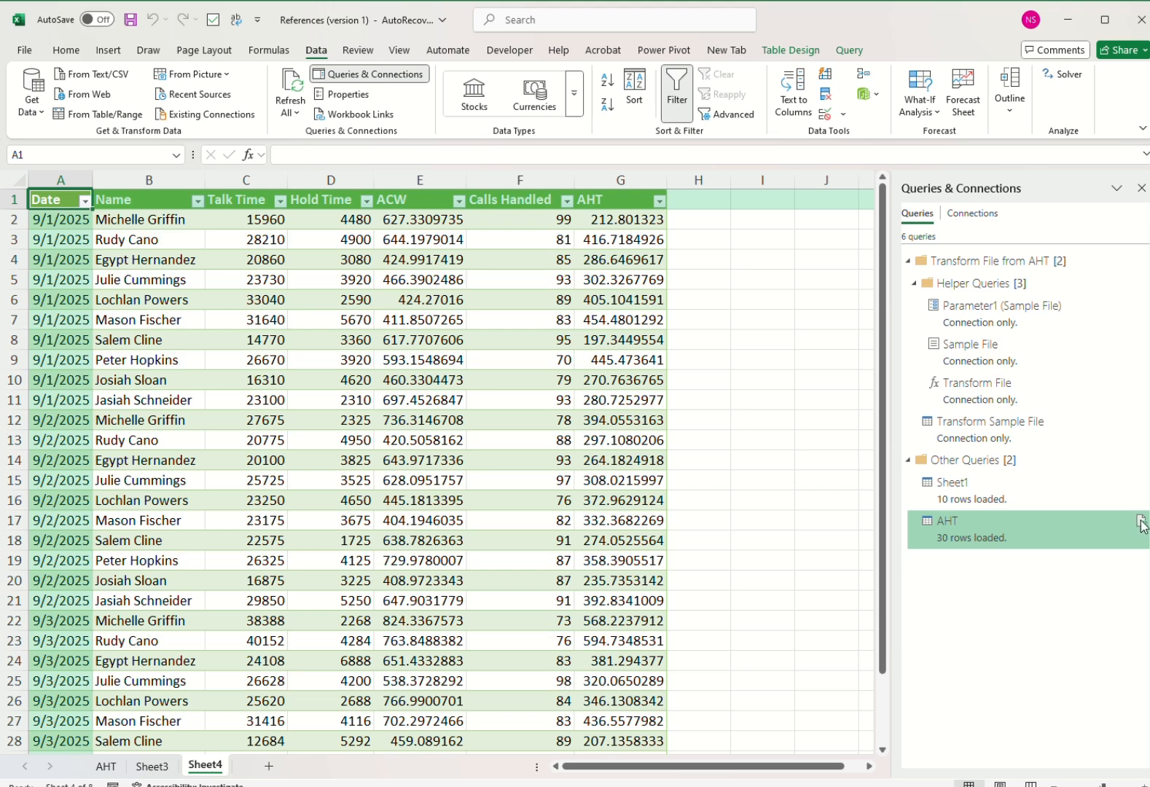
mouse_move(1141, 525)
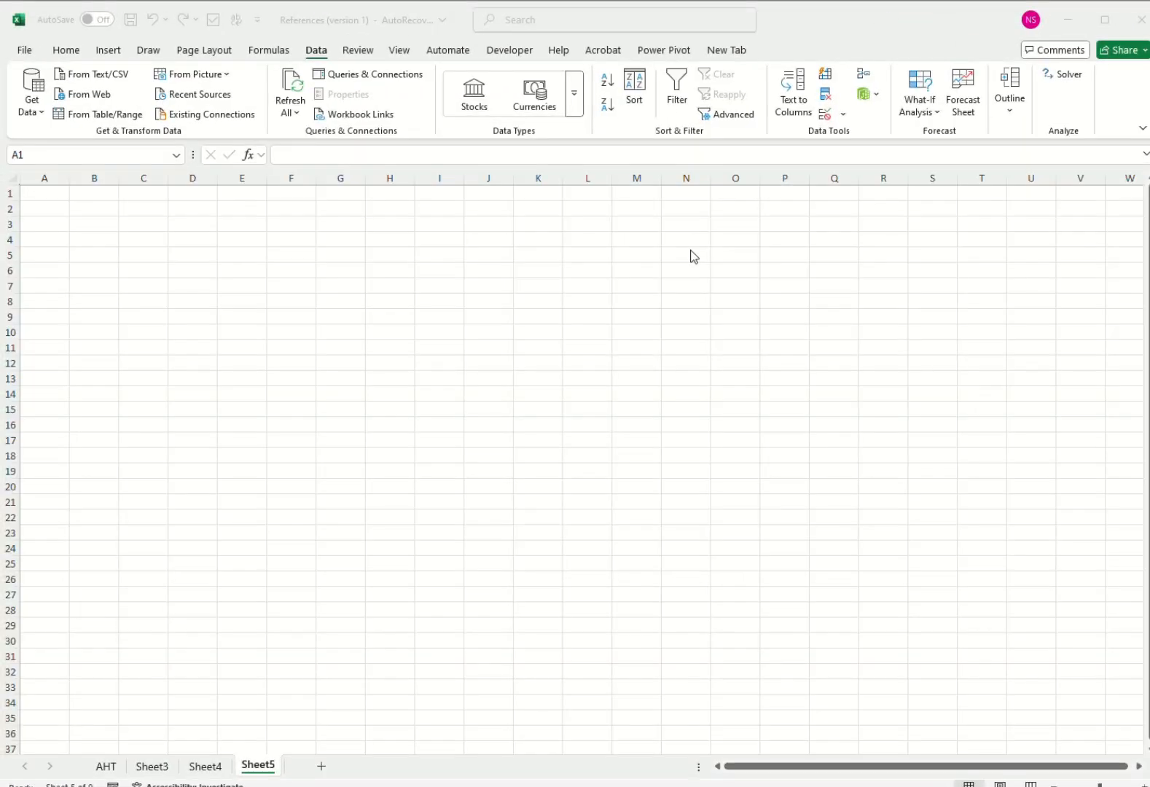
Switch to Chrome and copy the web address of the livepriceofgold.com gold rates page.
scroll(632, 408, "up", 3)
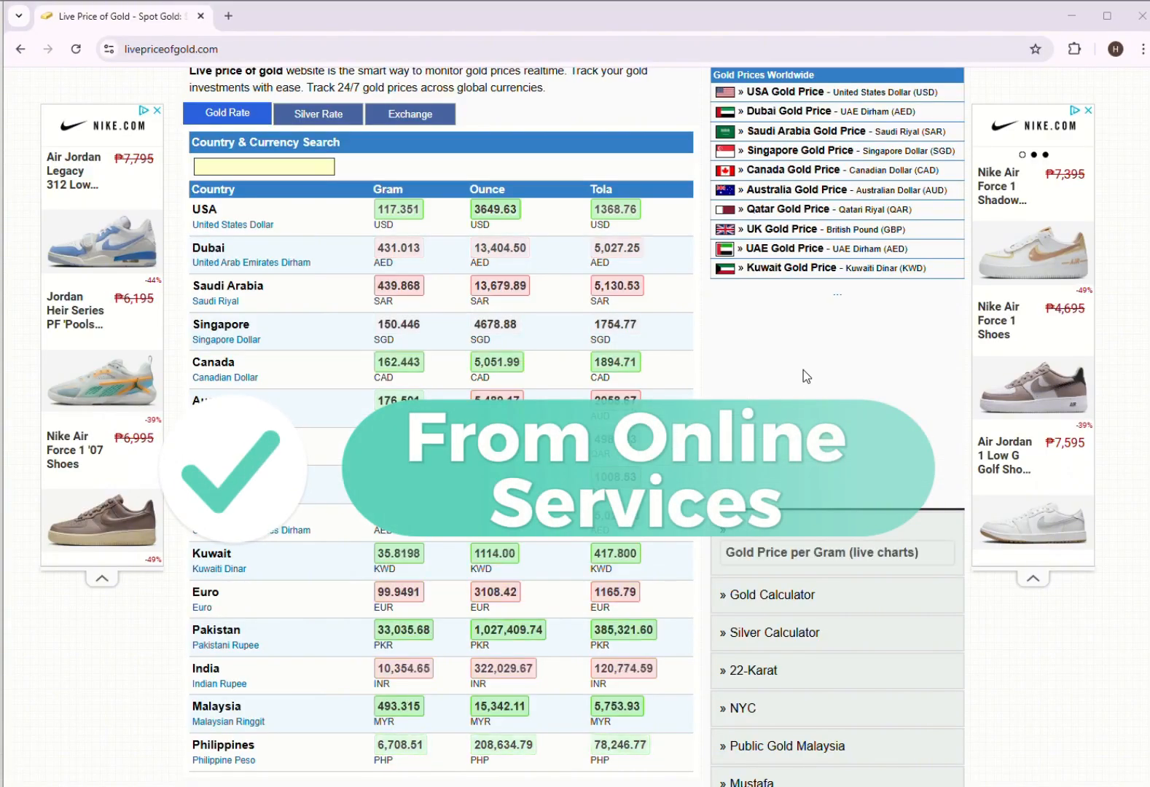
left_click(249, 49)
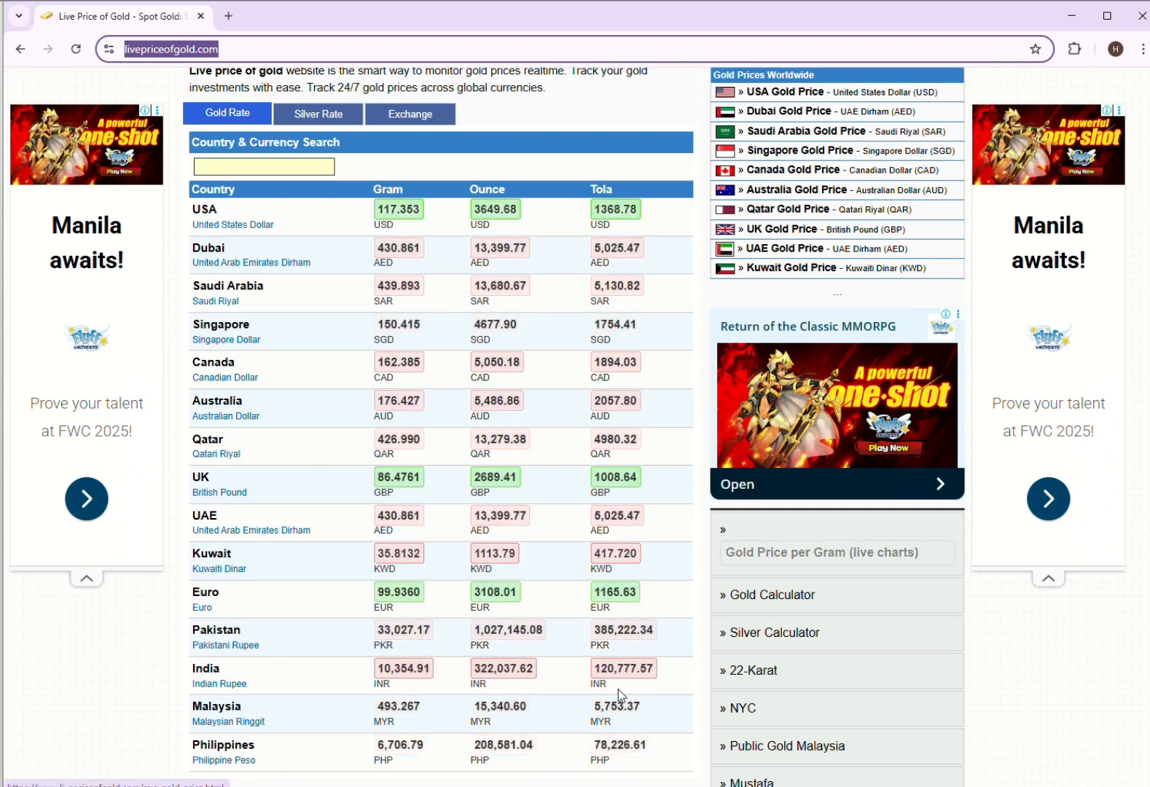
left_click(276, 218)
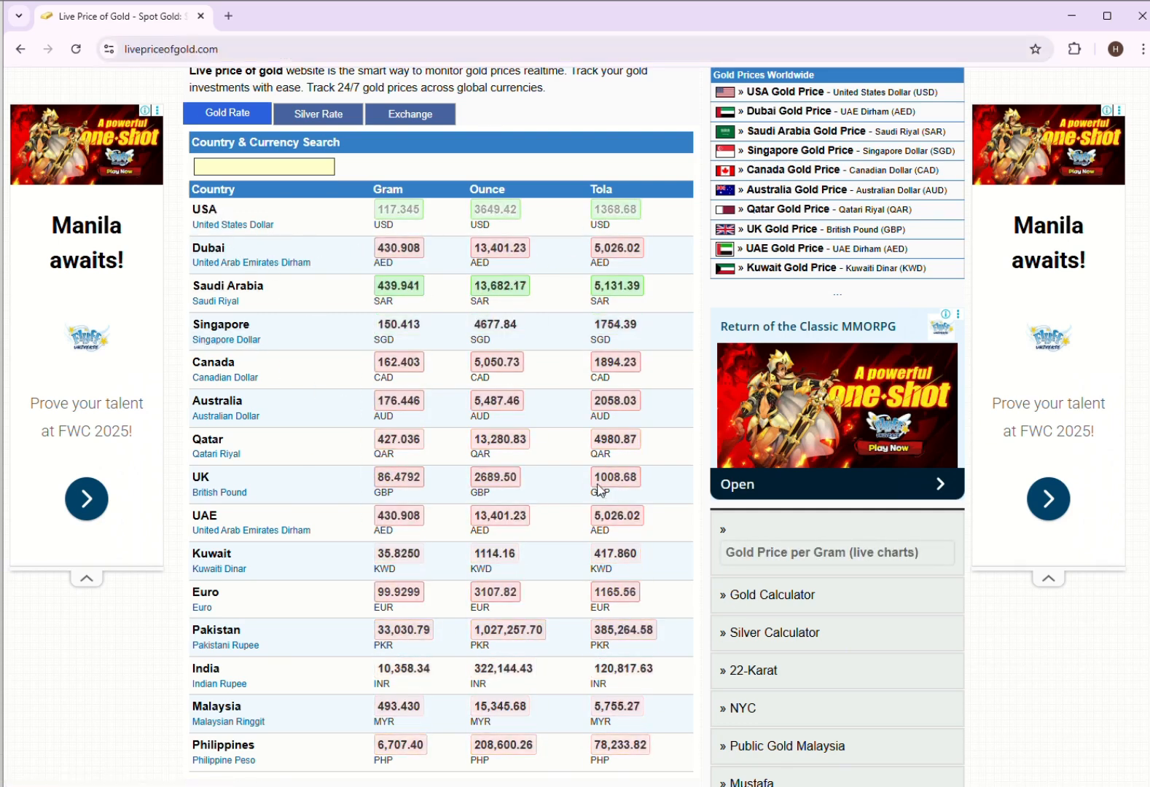
left_click(242, 48)
key("ctrl+c")
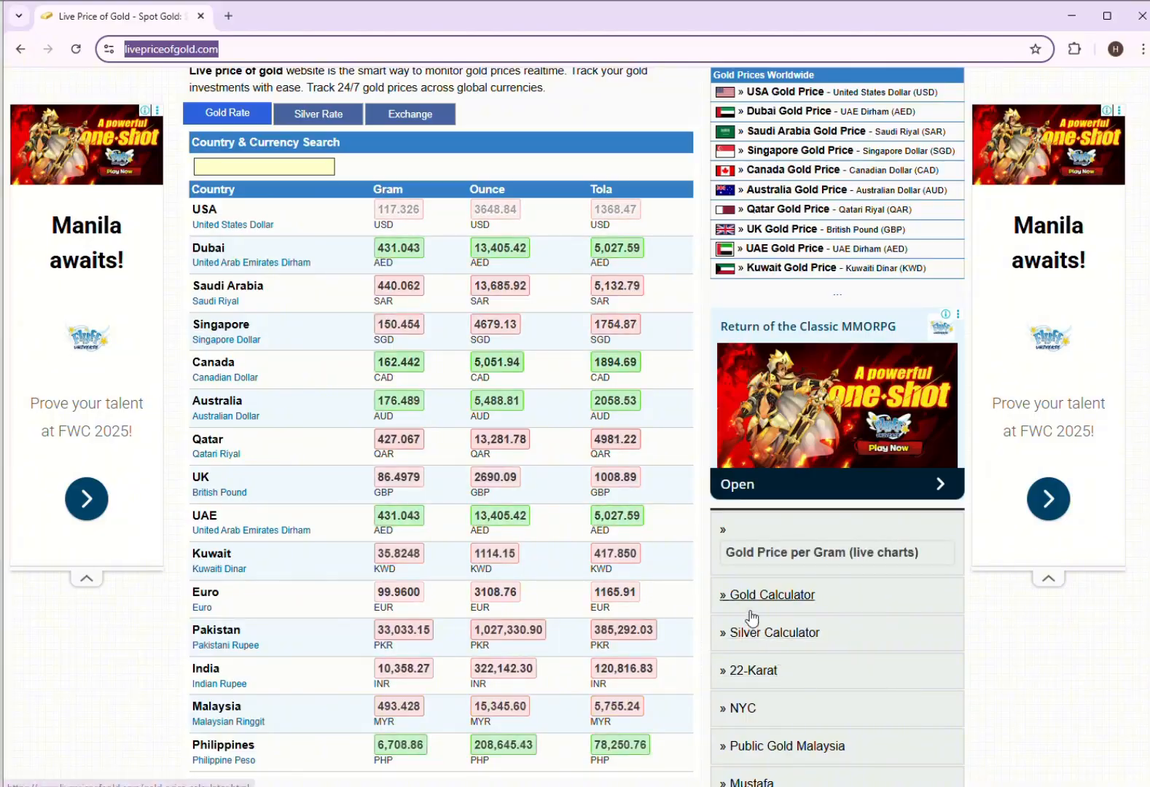
key("alt+Tab")
left_click(32, 98)
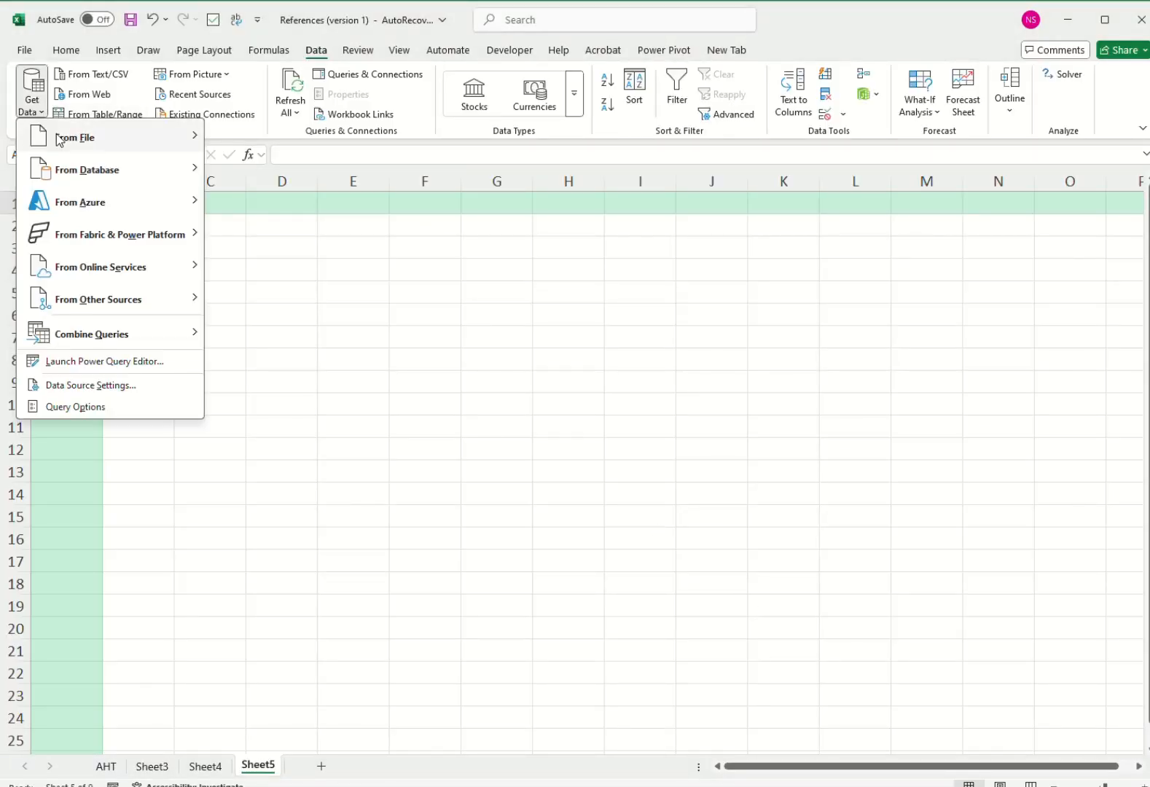
mouse_move(136, 306)
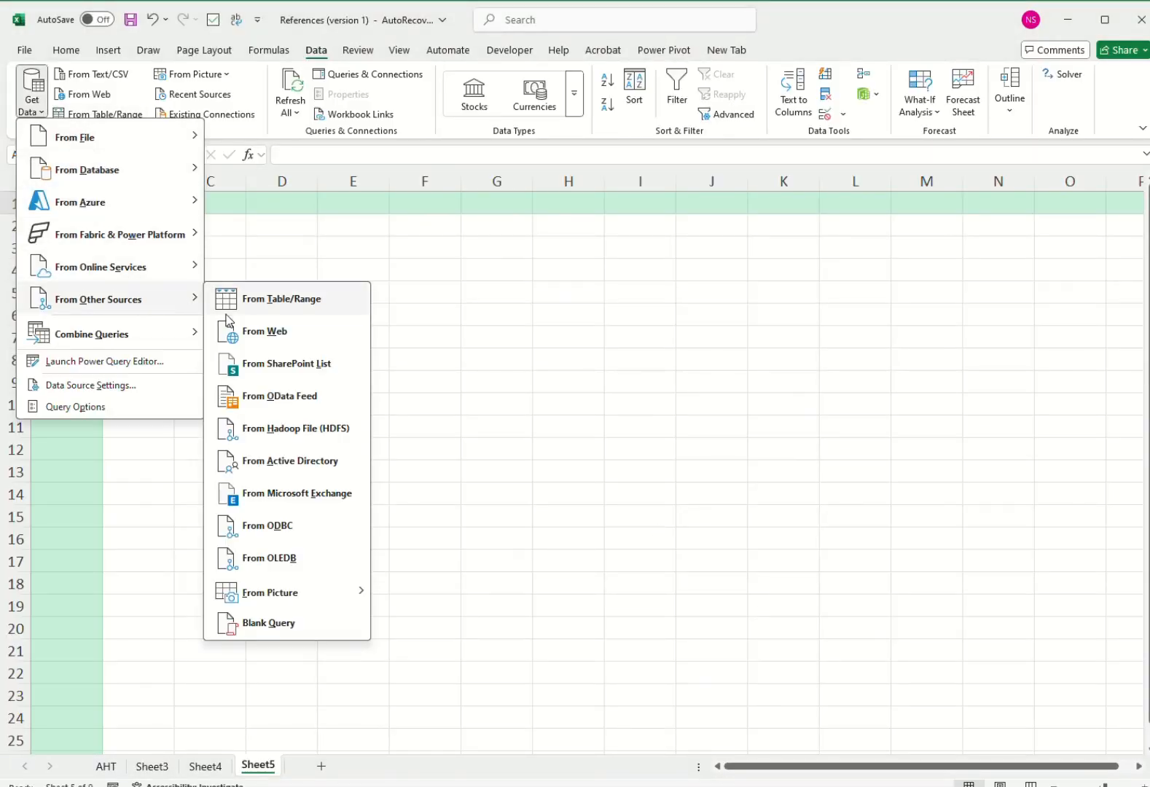
left_click(265, 333)
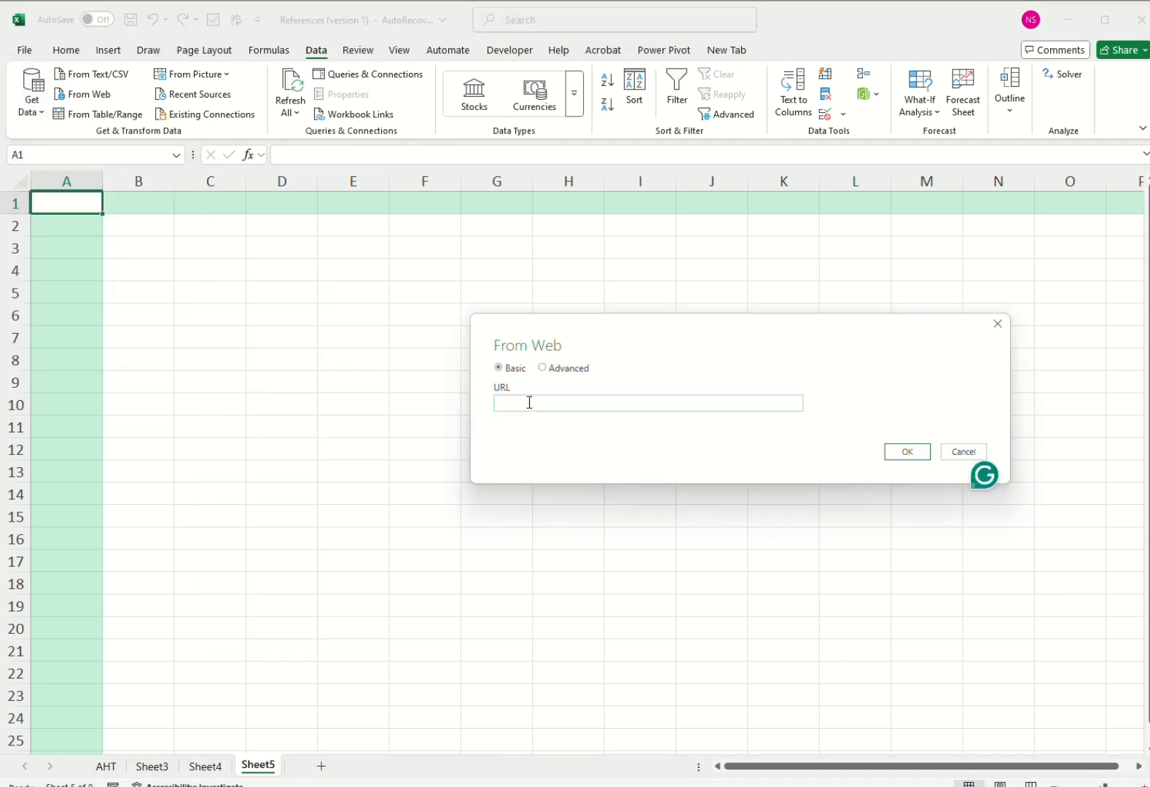
key("ctrl+v")
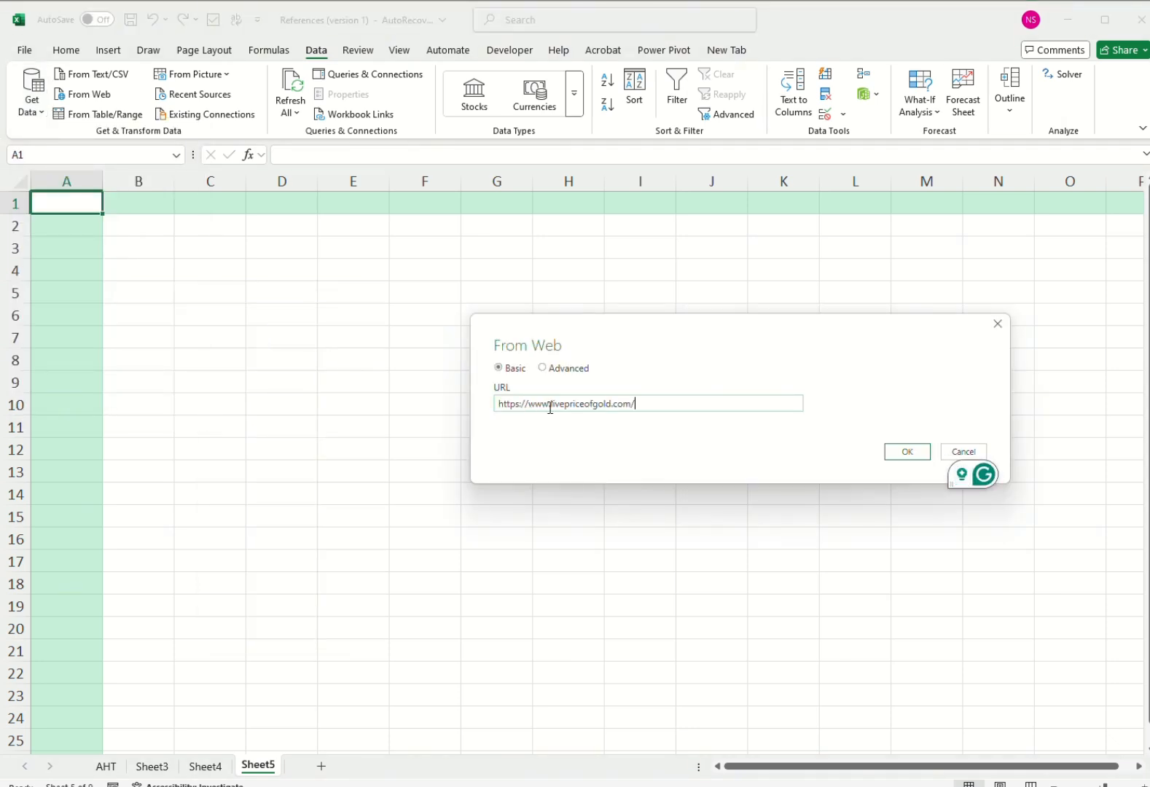
left_click(901, 451)
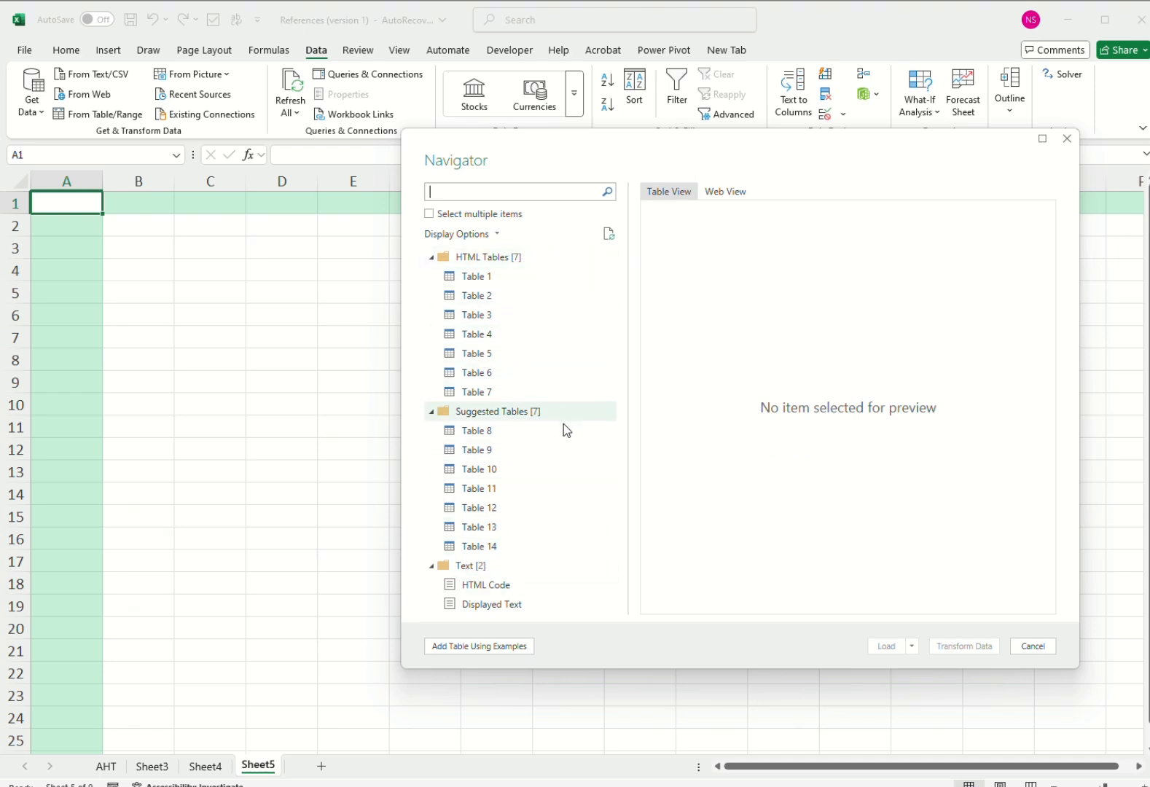
Preview the web page's tables and open Table 2, with prices per country, for transforming in Power Query.
left_click(507, 284)
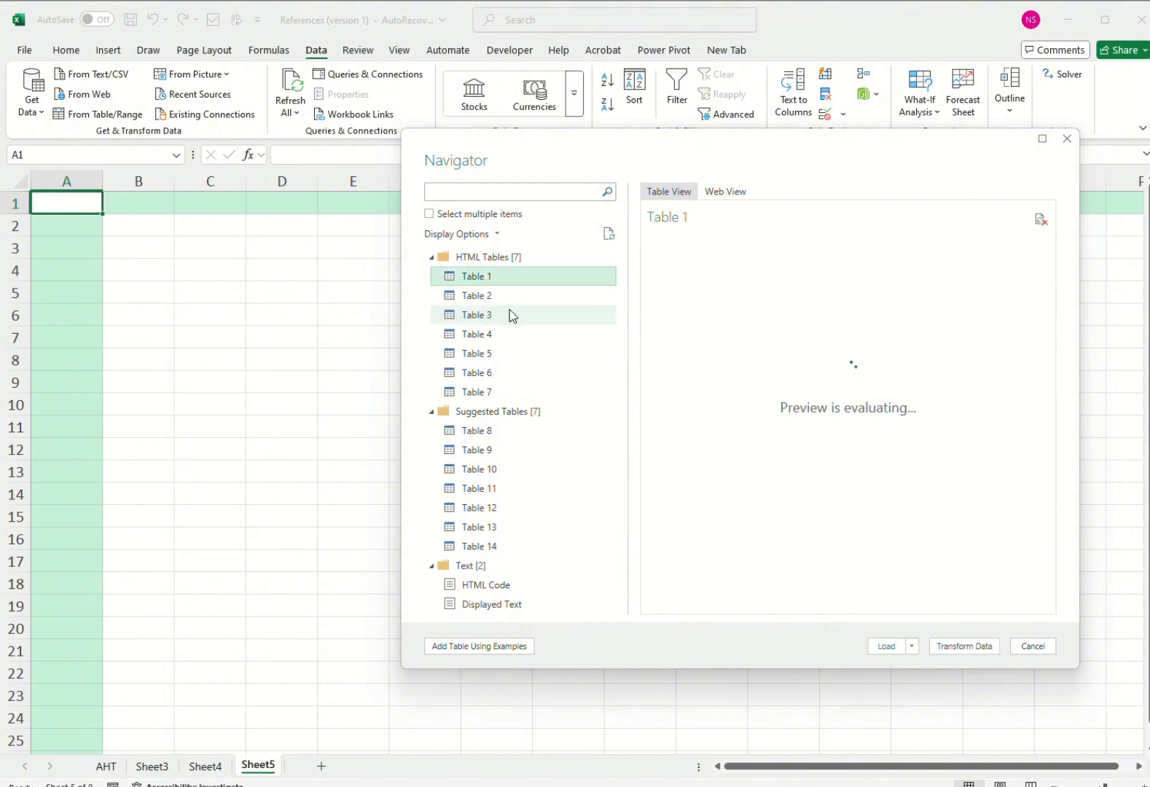
left_click(485, 295)
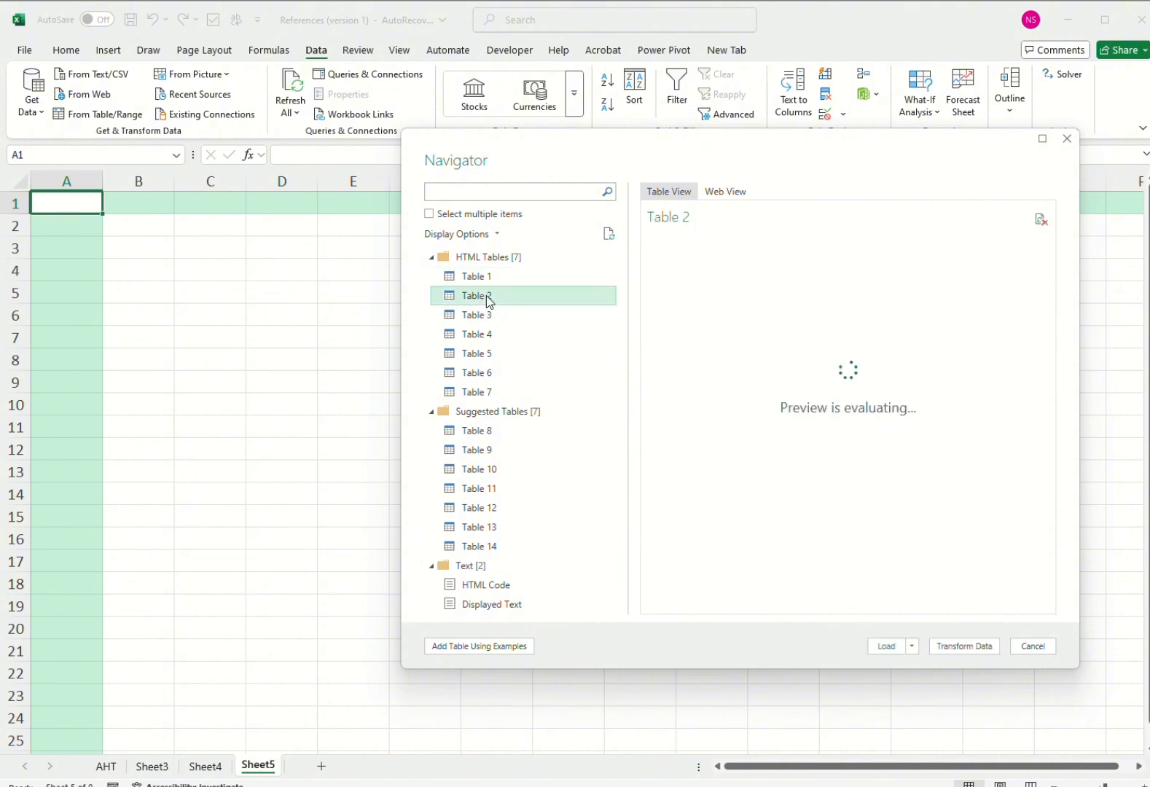
mouse_move(817, 602)
left_mouse_down()
mouse_move(1019, 602)
mouse_move(821, 599)
left_mouse_up()
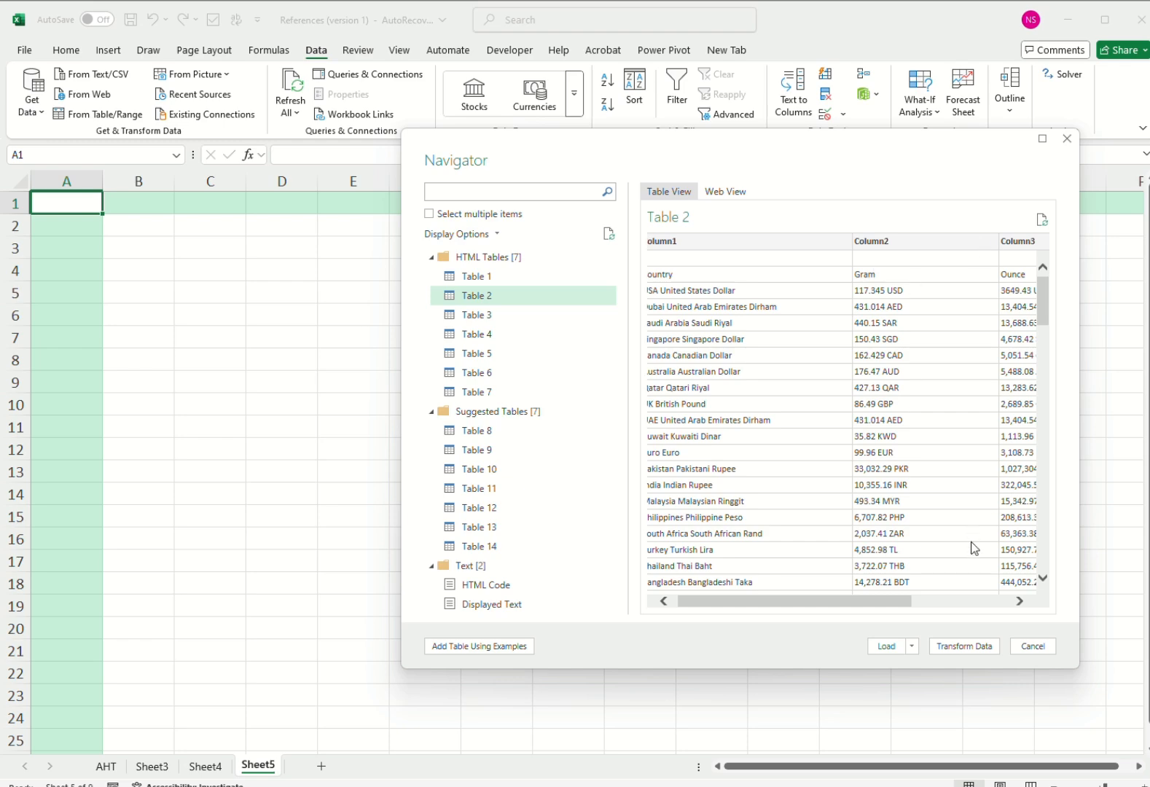
left_click_drag(886, 605, 760, 605)
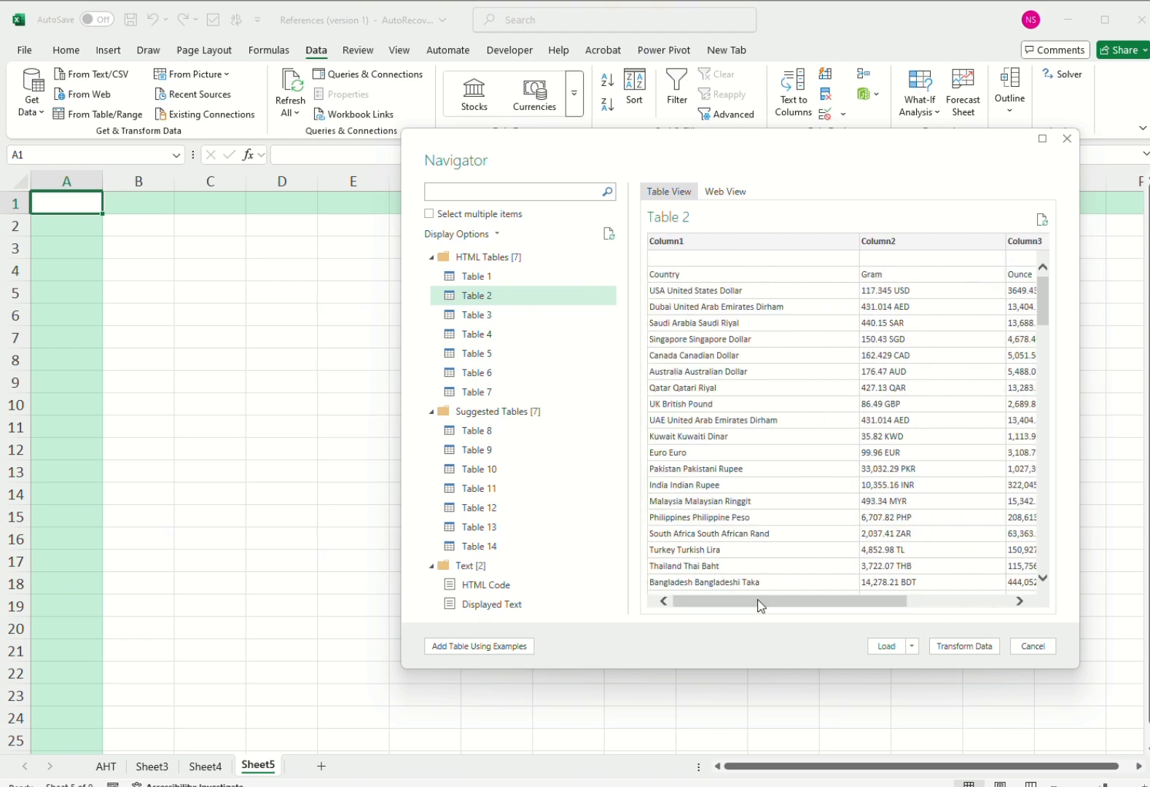
left_click(963, 646)
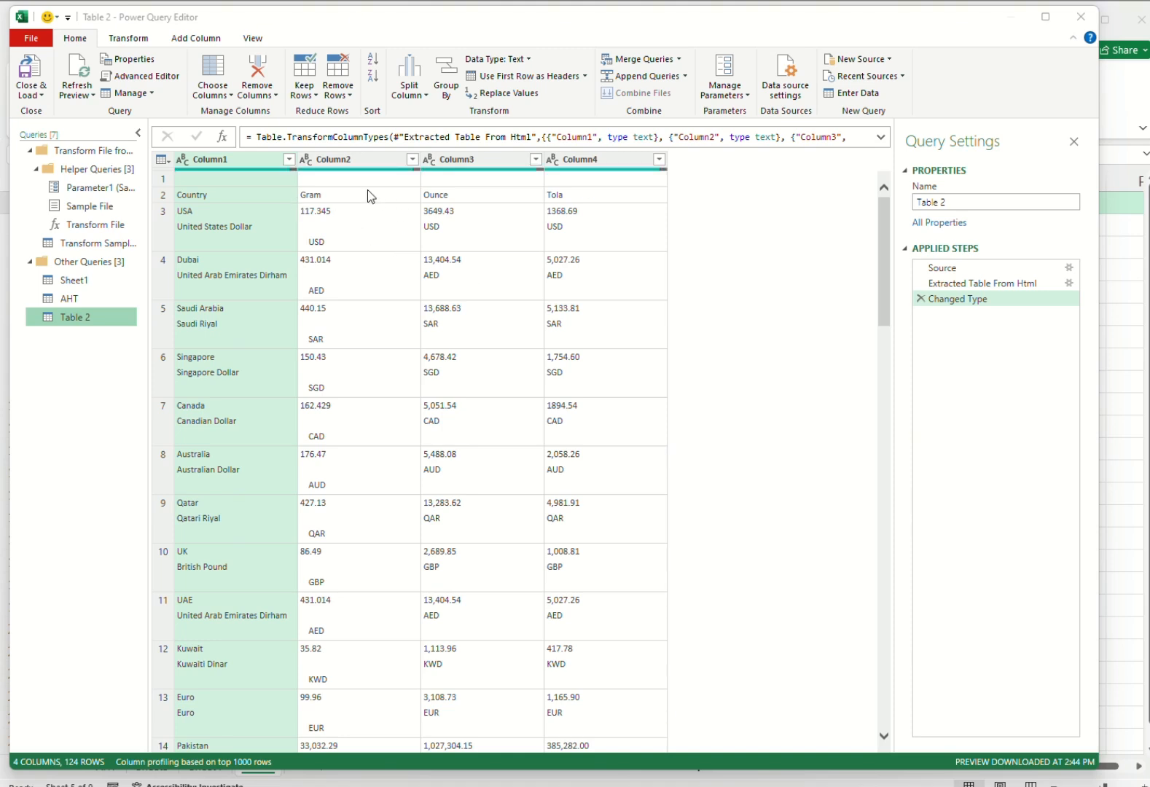
Remove the blank first row of the Table 2 query by removing 1 top row.
left_click(216, 180)
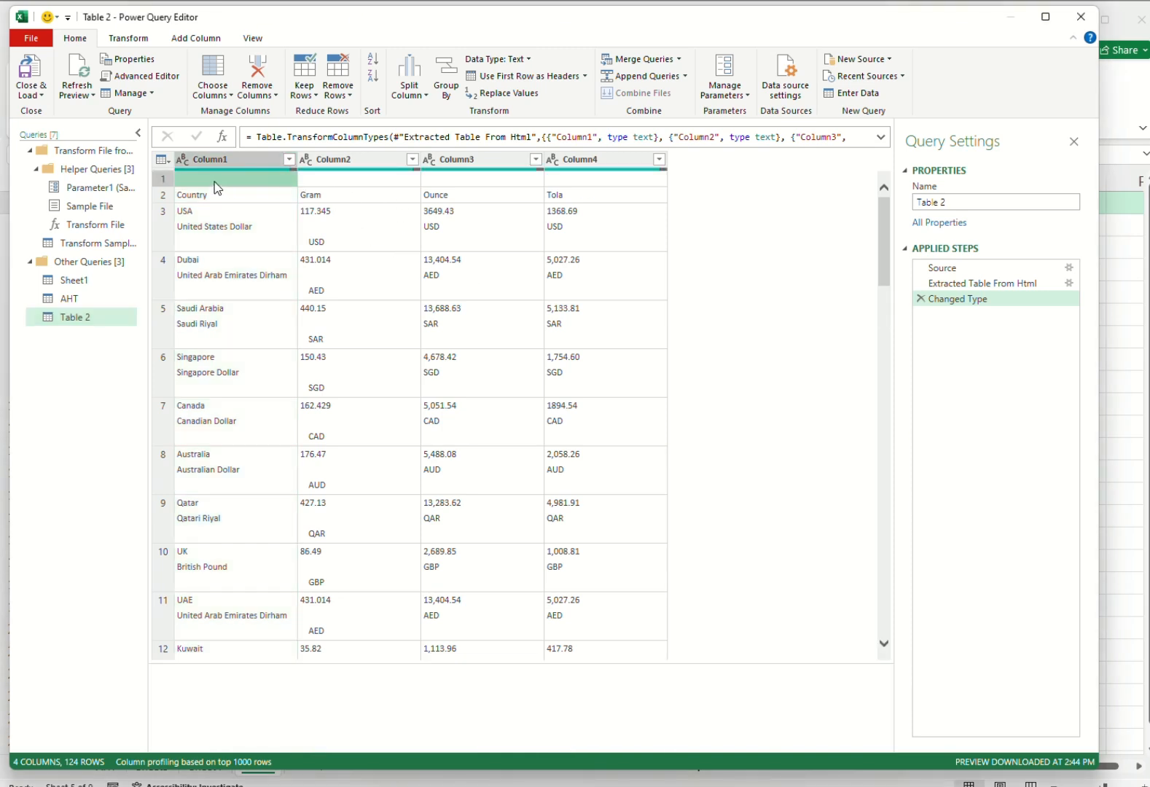
left_click(349, 91)
left_click(416, 128)
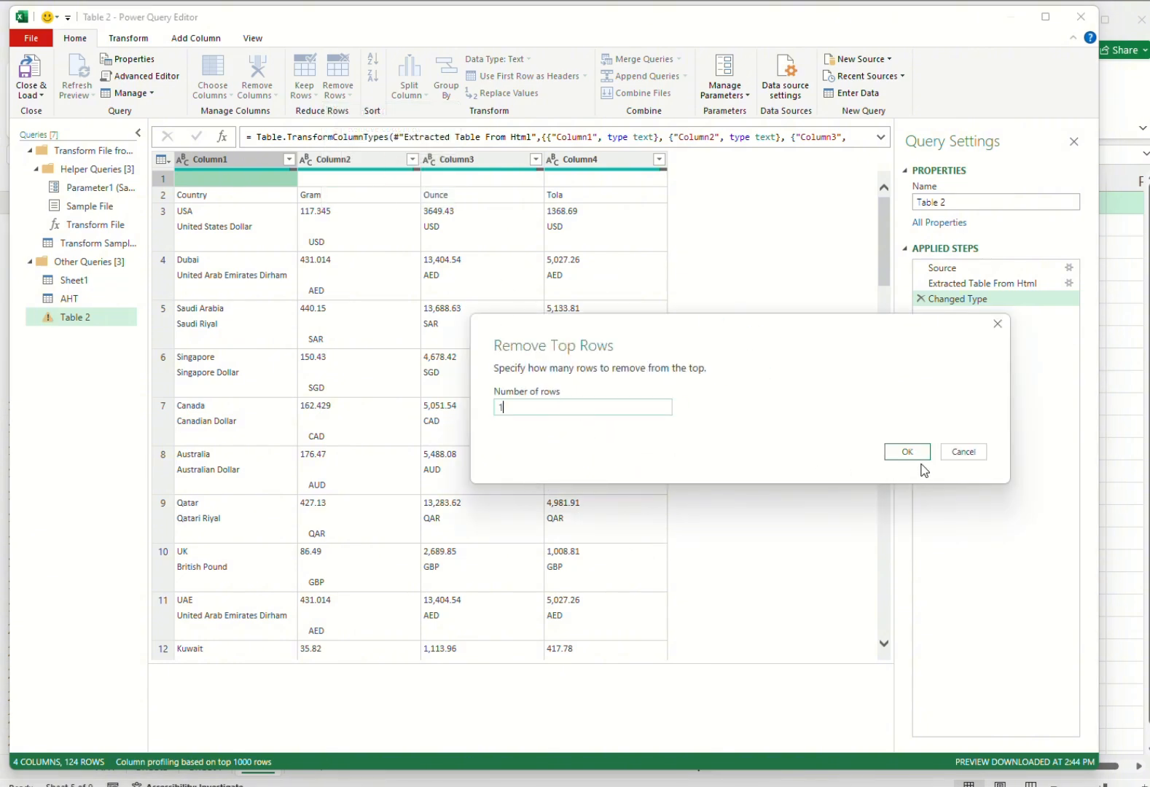
left_click(915, 456)
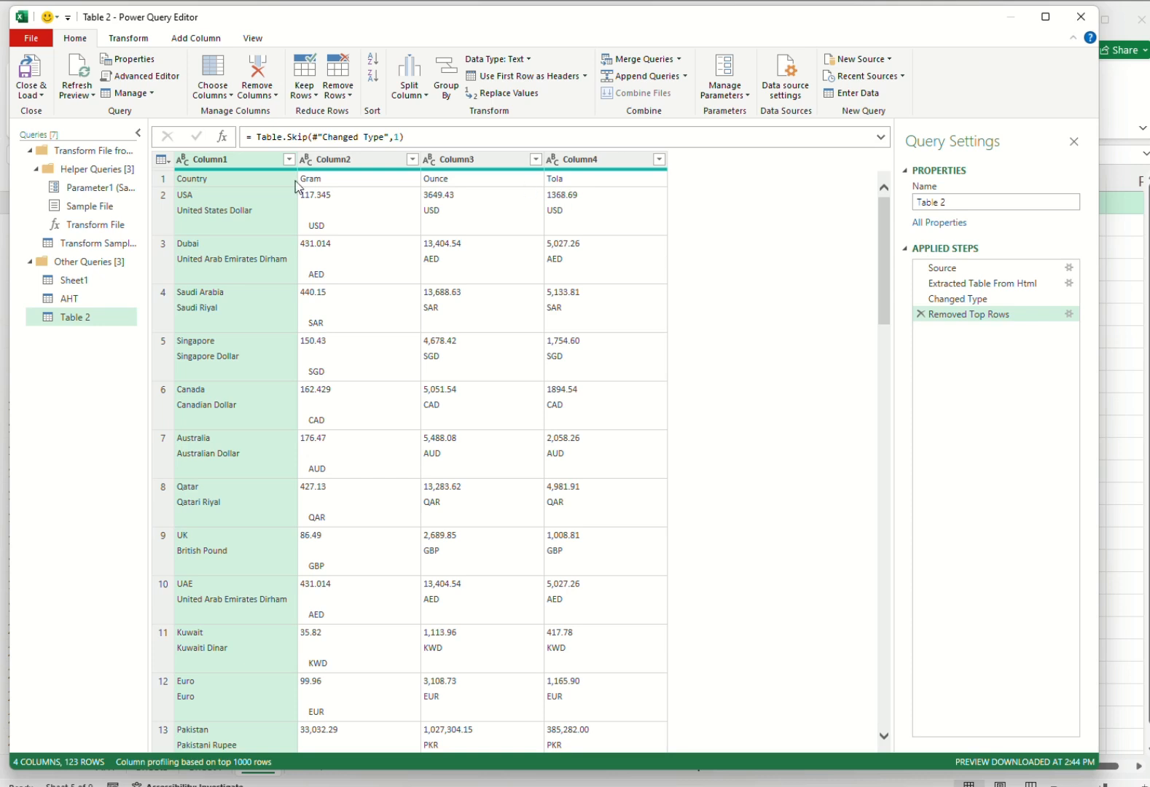
Promote the row with Country, Gram, Ounce and Tola to column headers and look through the resulting rows.
left_click(135, 40)
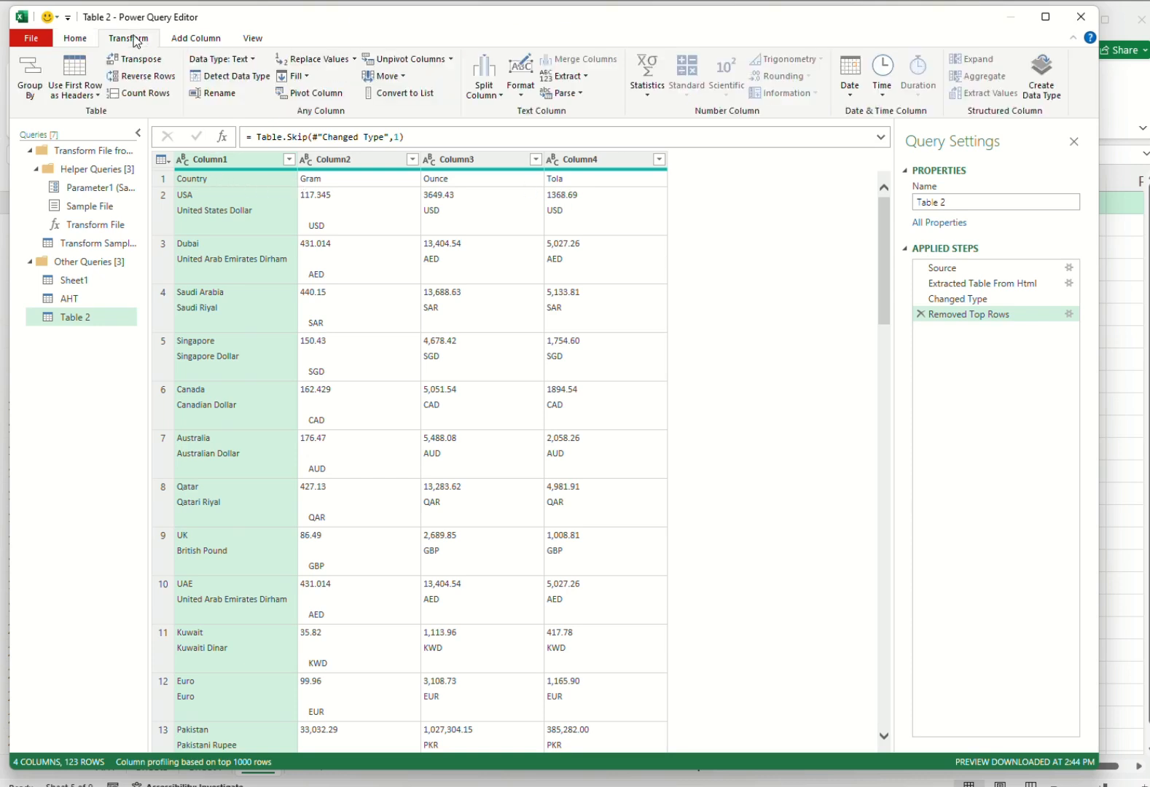
left_click(80, 78)
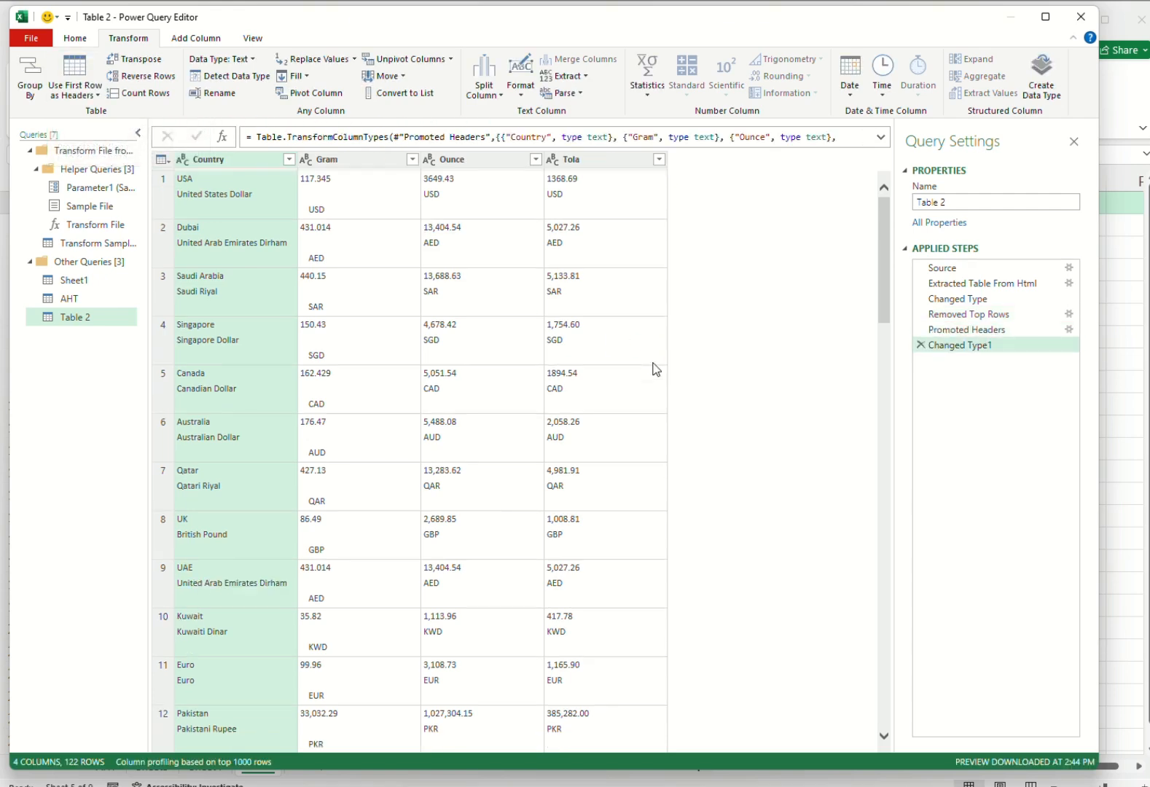
scroll(437, 437, "down", 10)
scroll(437, 430, "up", 10)
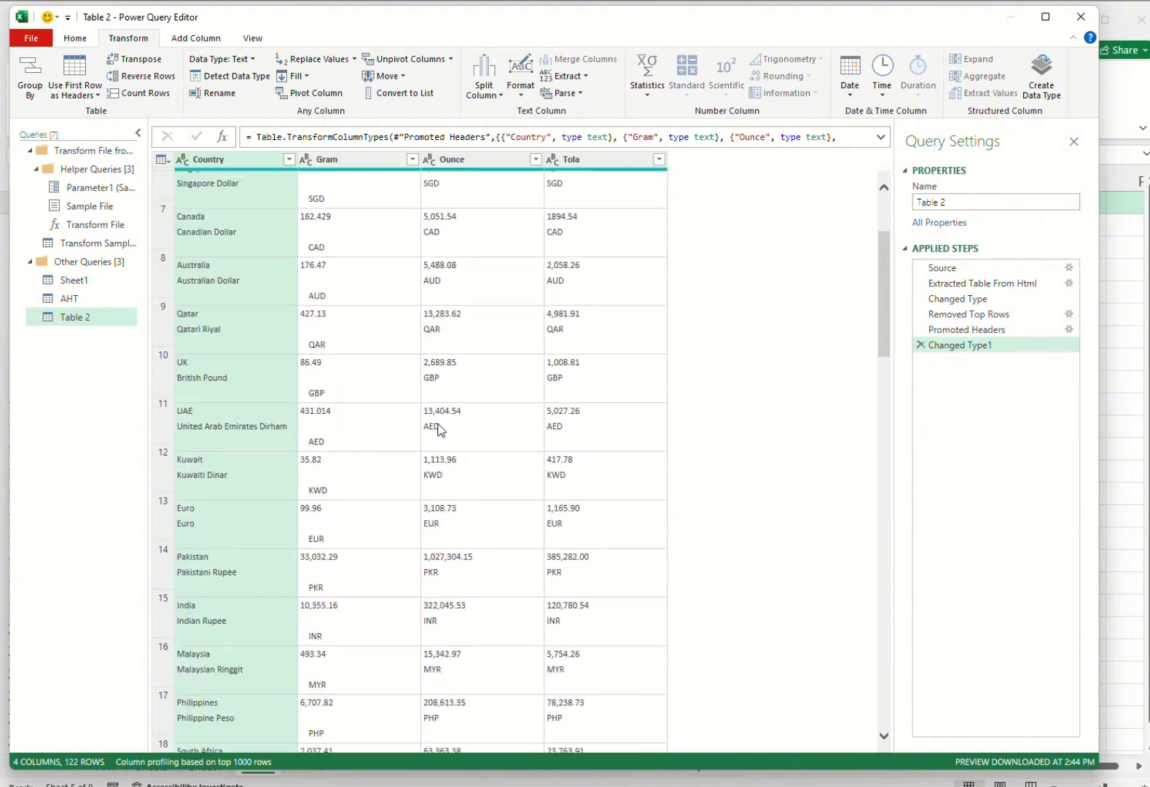
Close the query and load it as a table into the existing worksheet Sheet5 at cell $A$1.
left_click(76, 41)
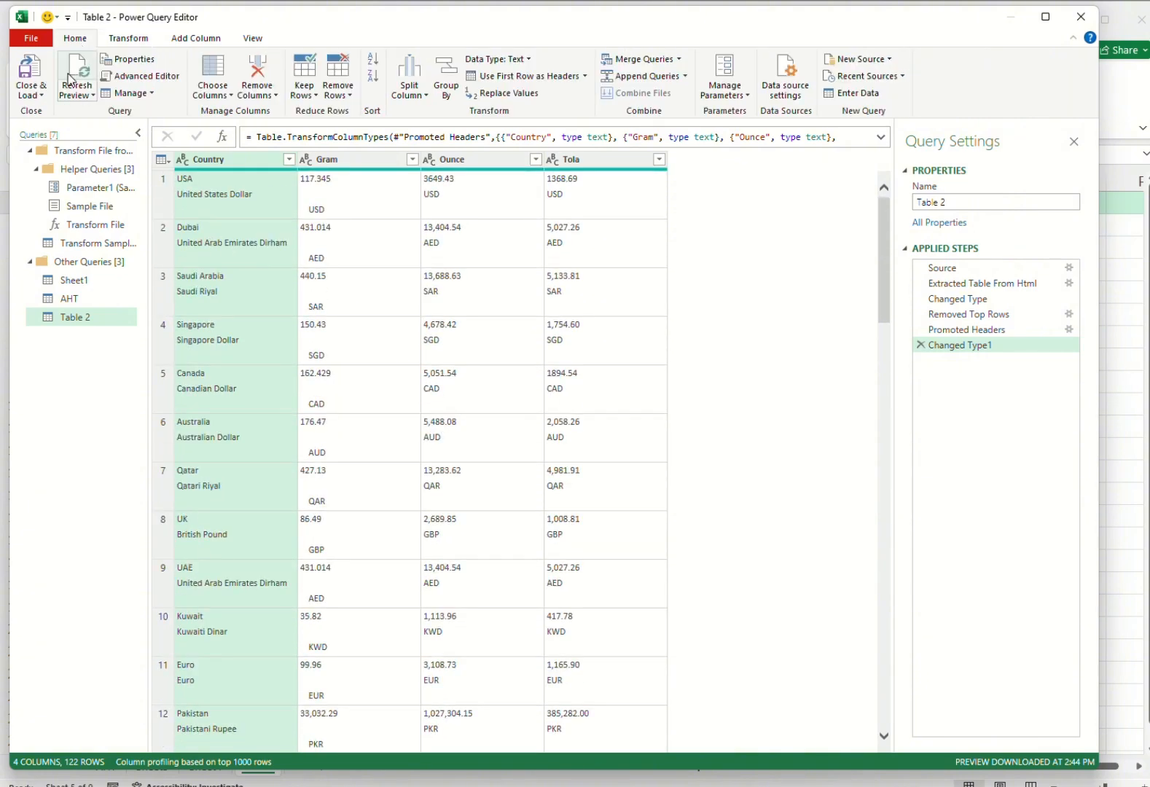
left_click(38, 93)
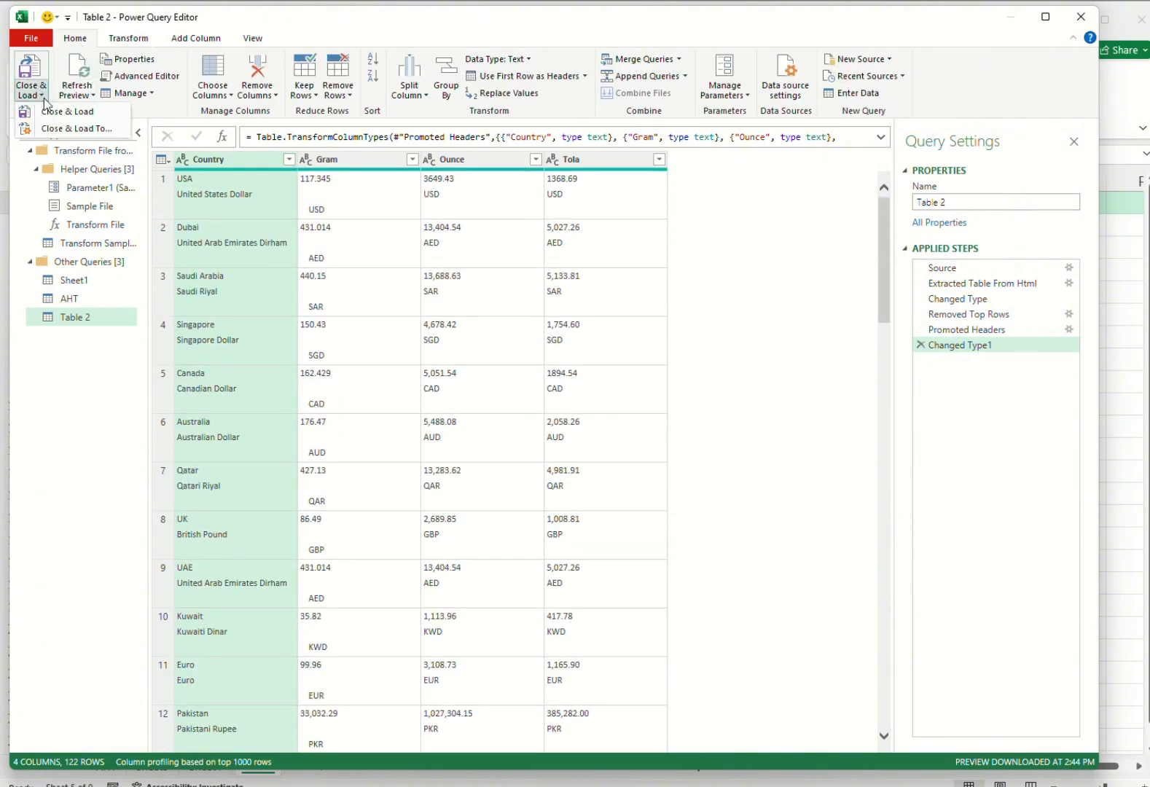
left_click(37, 110)
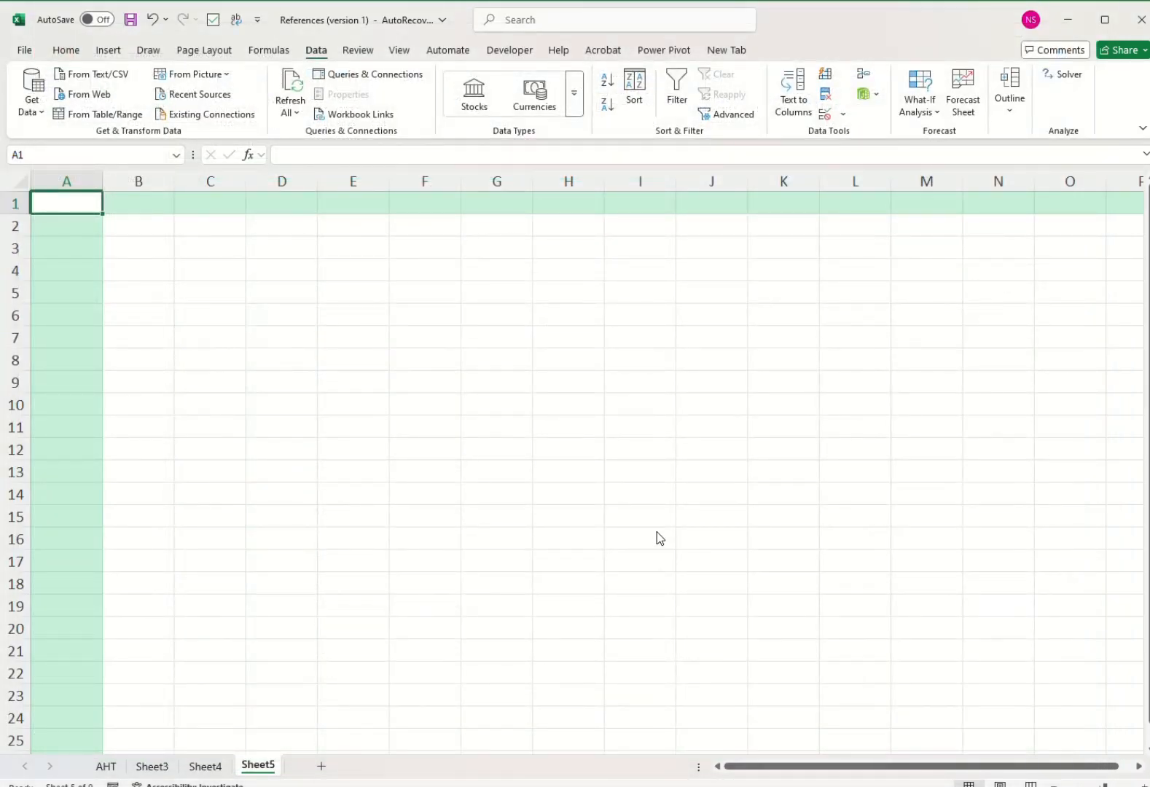
left_click(401, 443)
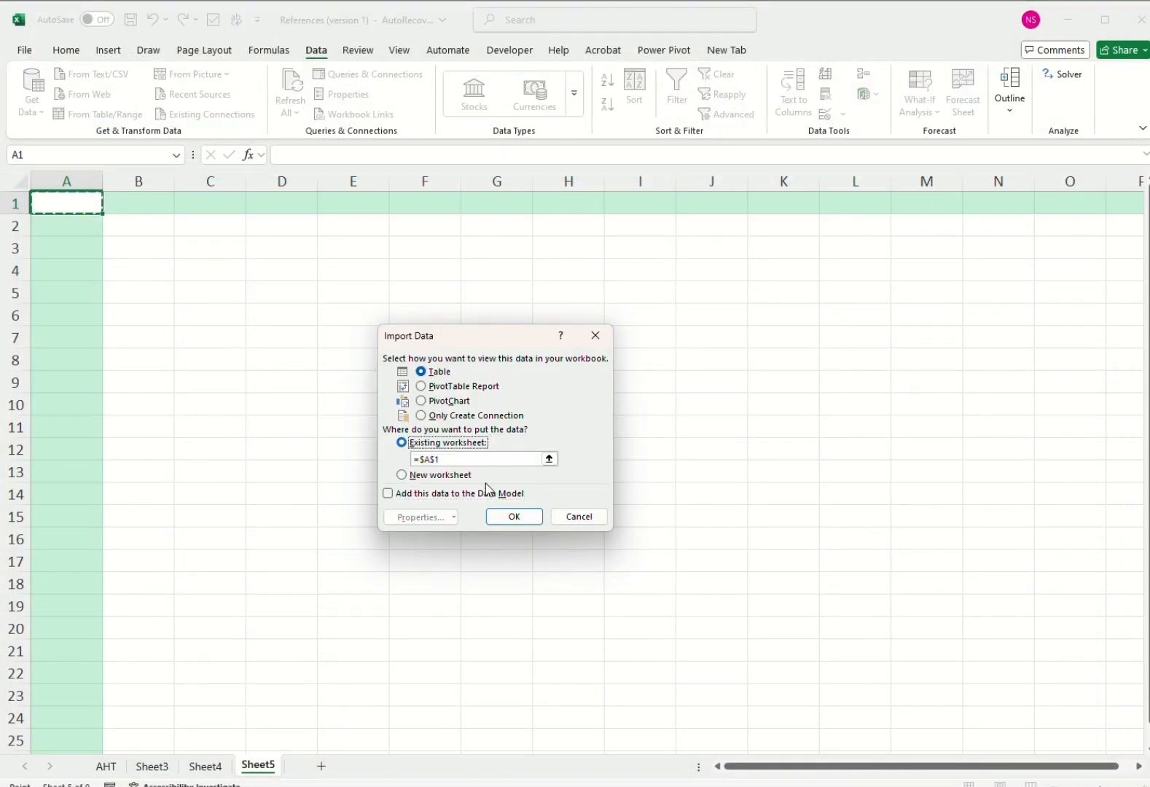
left_click(534, 519)
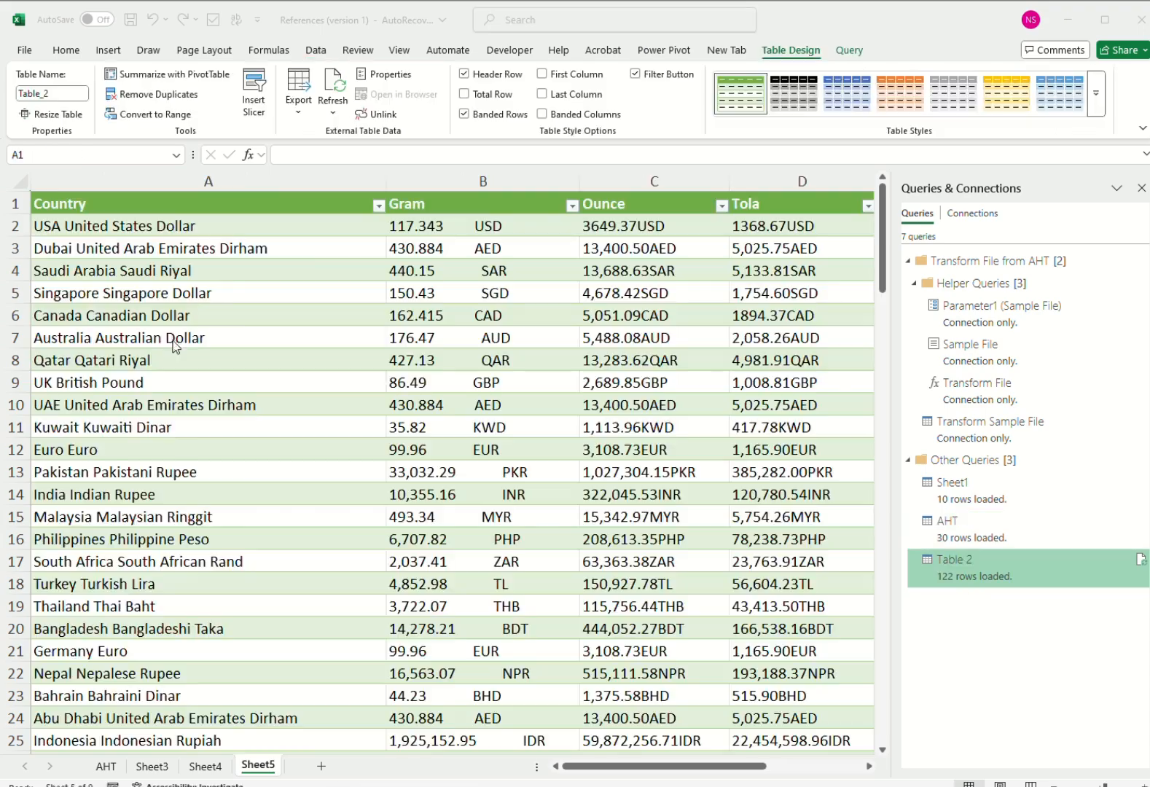
Look over the loaded gold price table and refresh the Table 2 query from Queries & Connections.
scroll(273, 421, "down", 7)
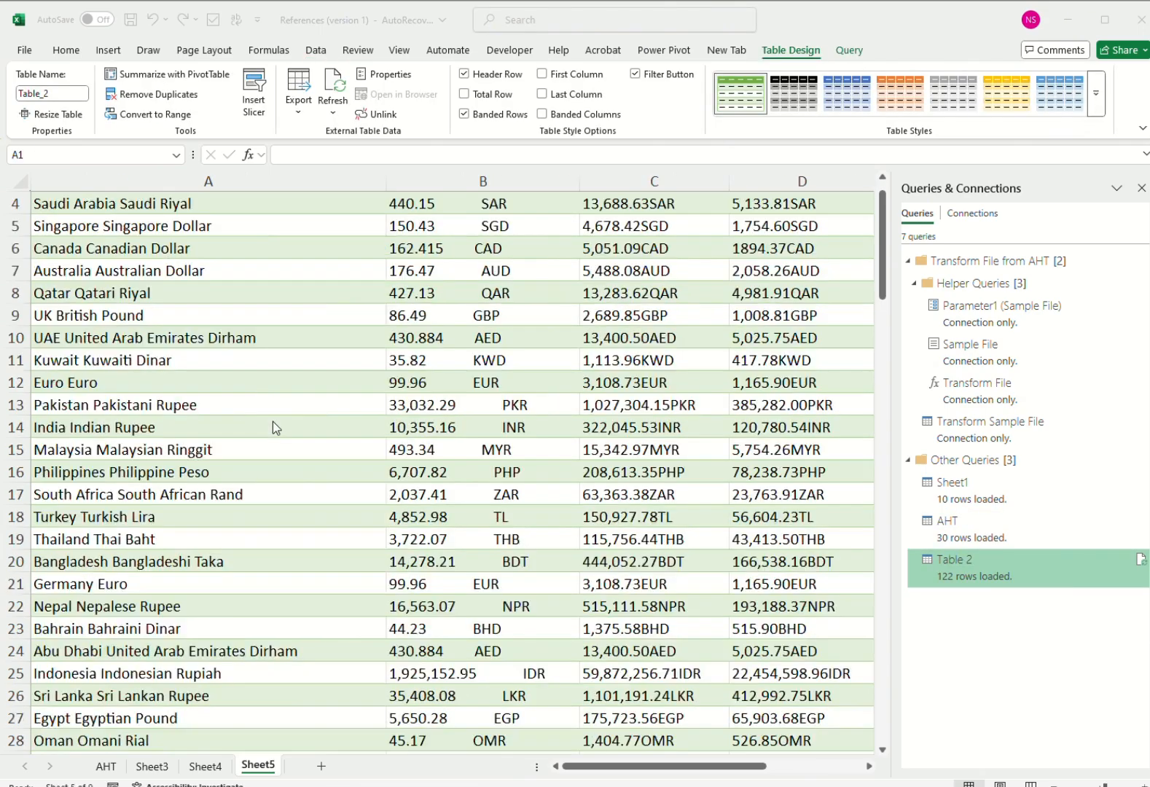
scroll(269, 420, "up", 7)
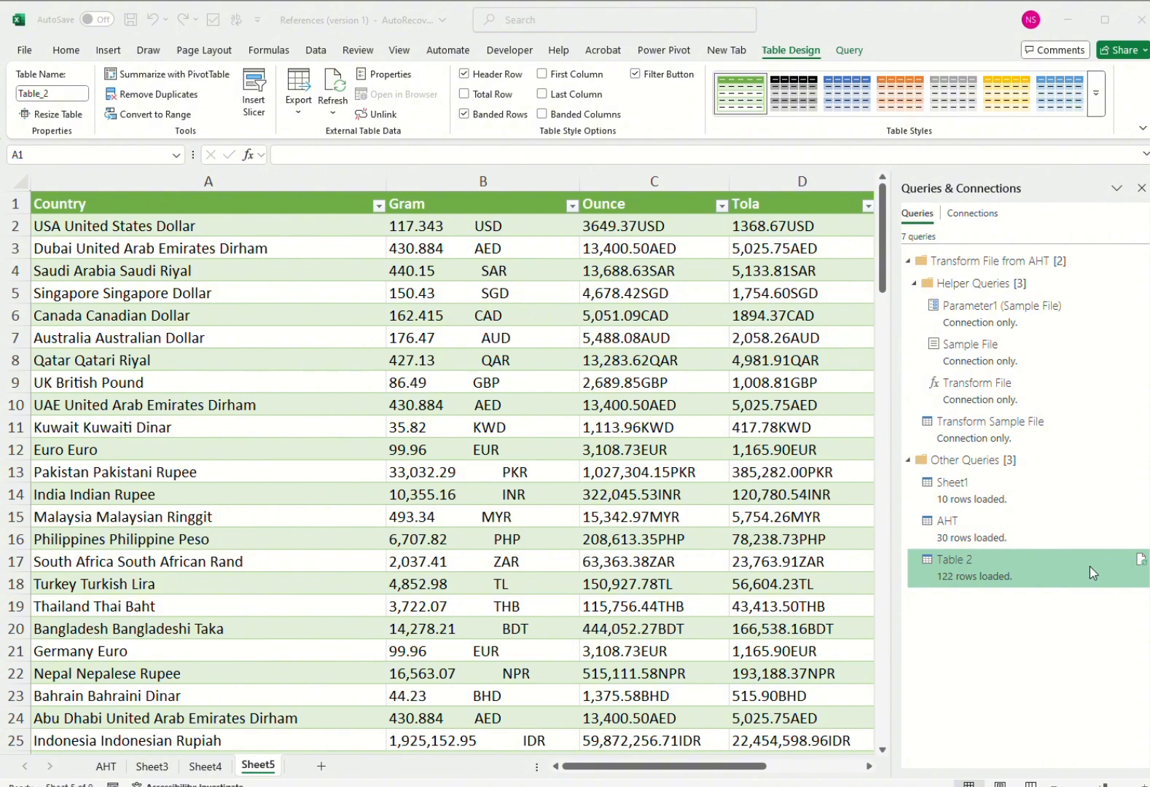
mouse_move(1141, 568)
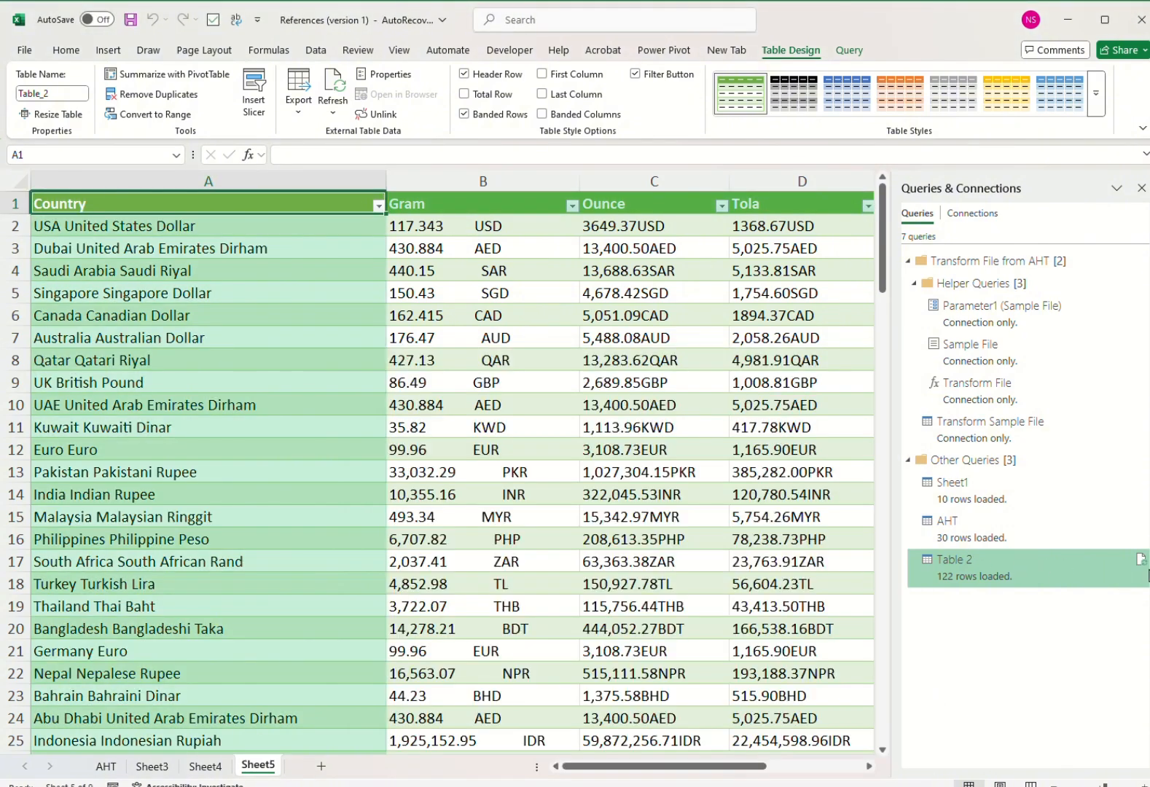
left_click(1139, 561)
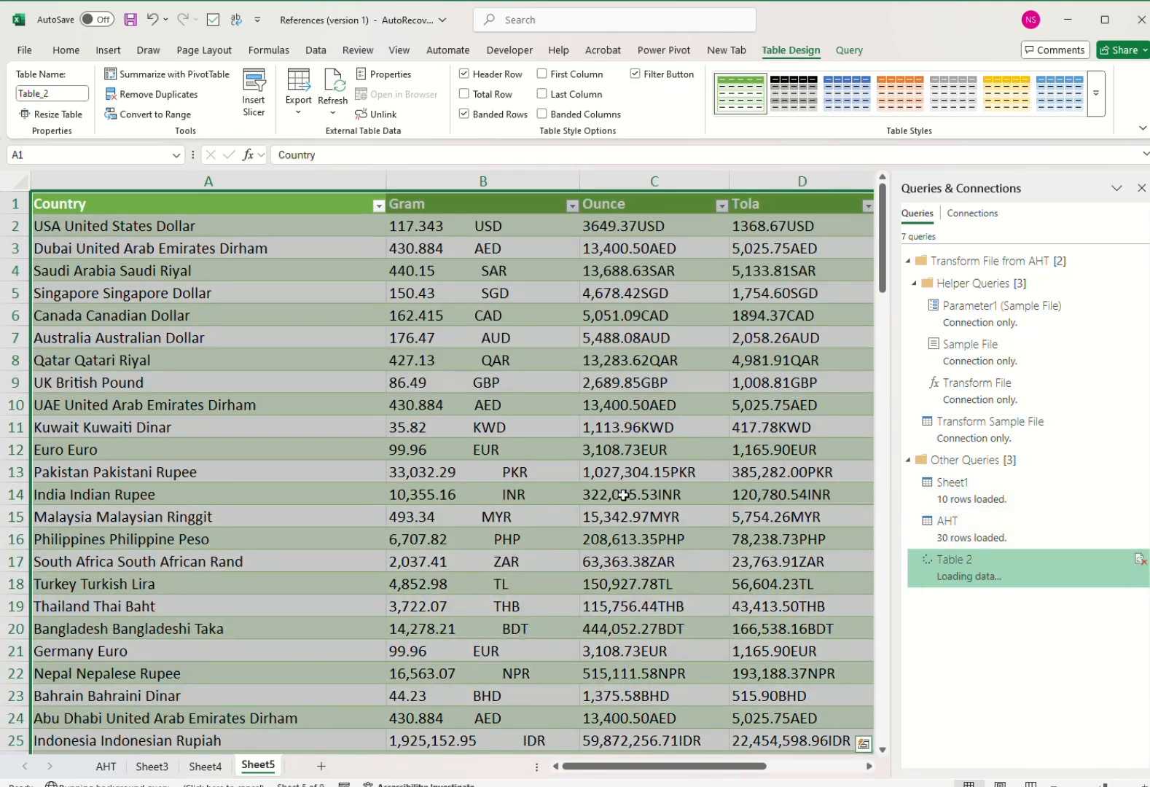